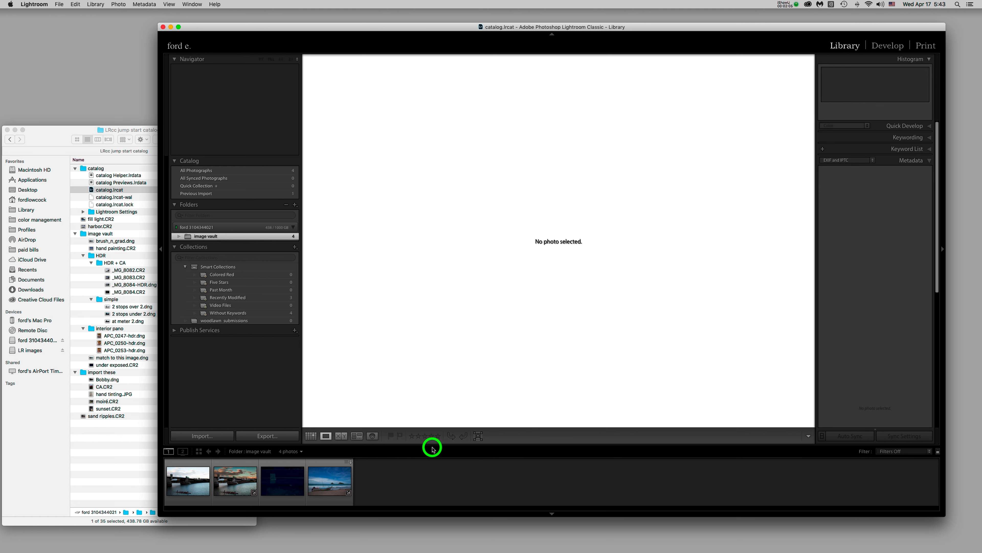
Enlarge the filmstrip panel and fine-tune its height so the four image vault thumbnails appear larger
drag(509, 445, 510, 406)
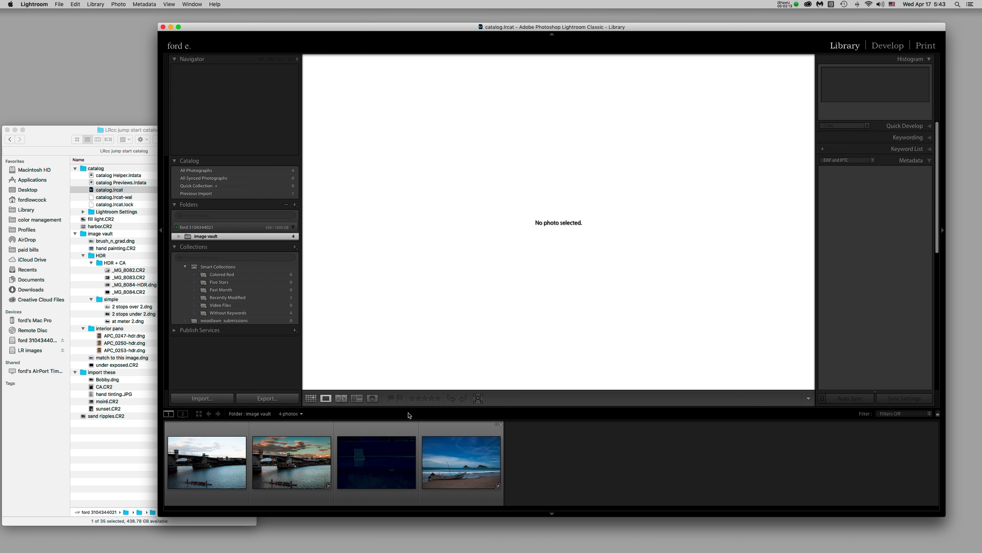
drag(419, 407, 421, 406)
mouse_move(425, 406)
mouse_down()
mouse_move(425, 457)
mouse_move(428, 407)
mouse_up()
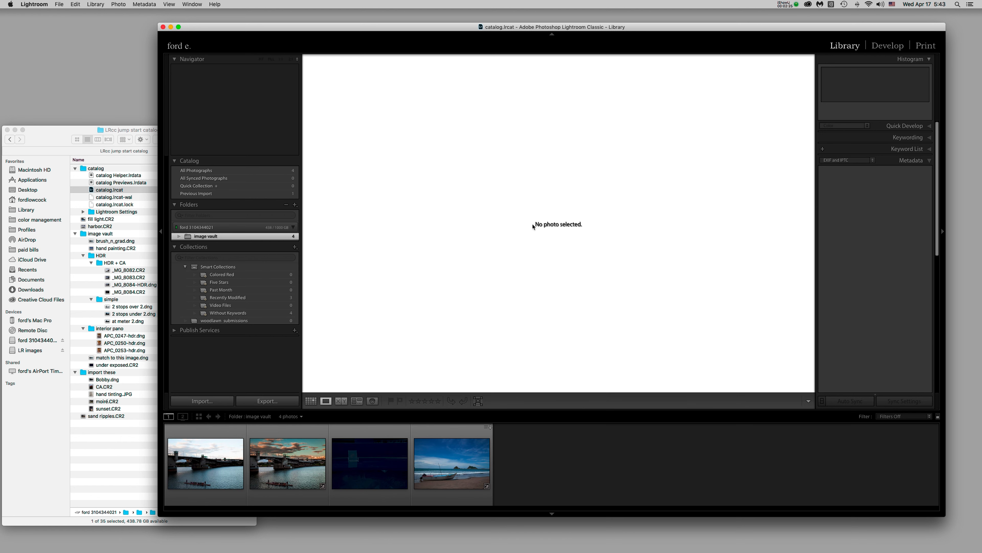
Display brush_n_grad.dng full-size in Loupe view with its histogram and metadata
click(219, 463)
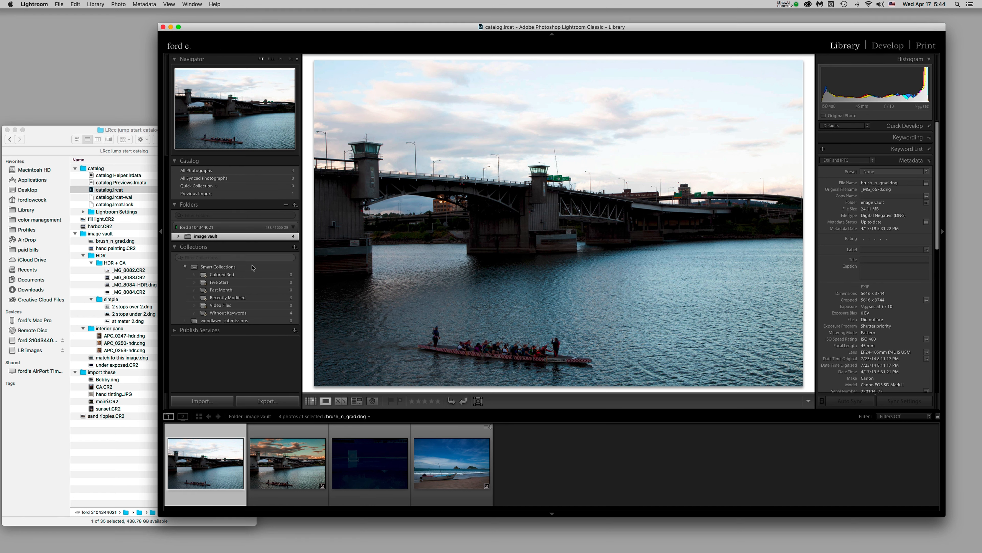
click(258, 238)
click(234, 228)
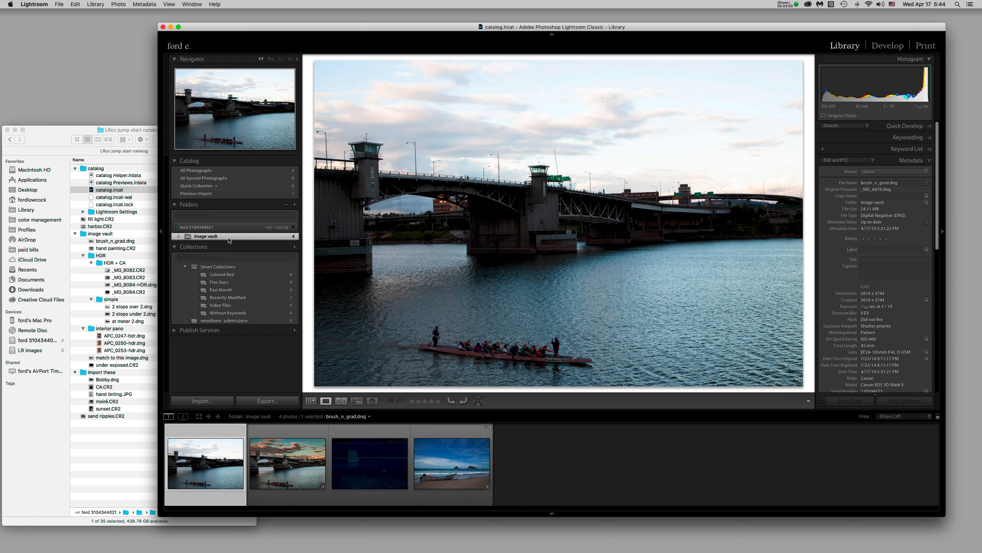
Collapse and re-expand the drive in the Folders panel, reselect image vault, then switch to Finder
click(223, 228)
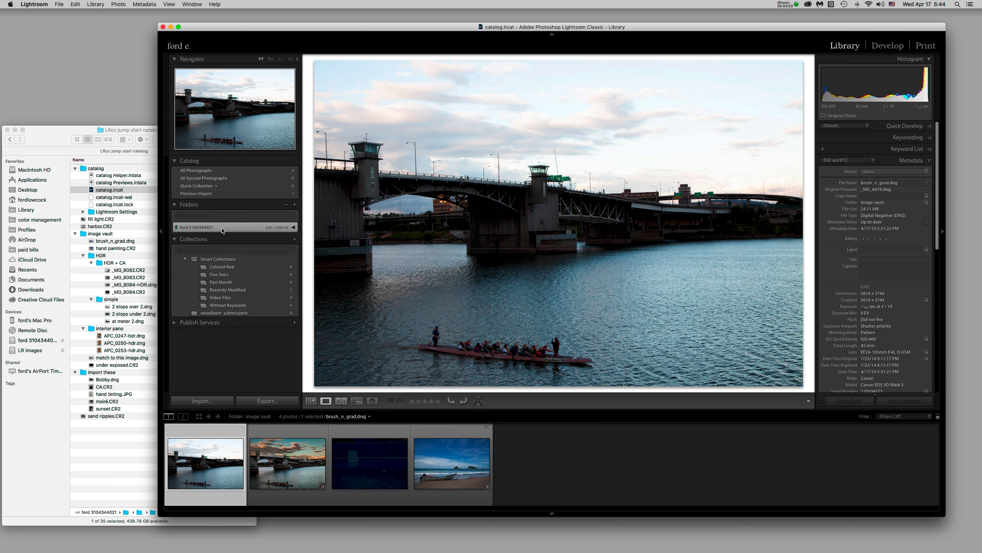
click(293, 228)
click(231, 236)
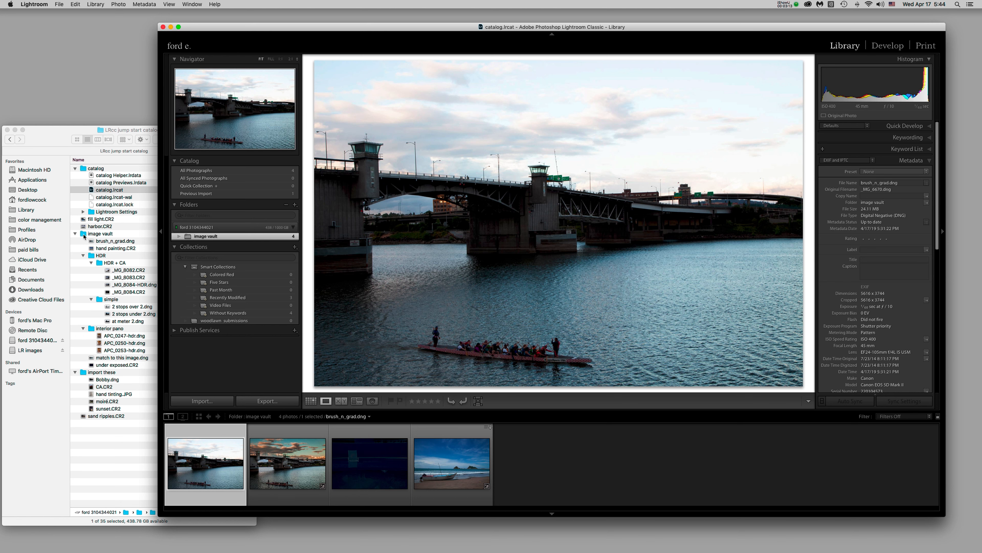
click(75, 233)
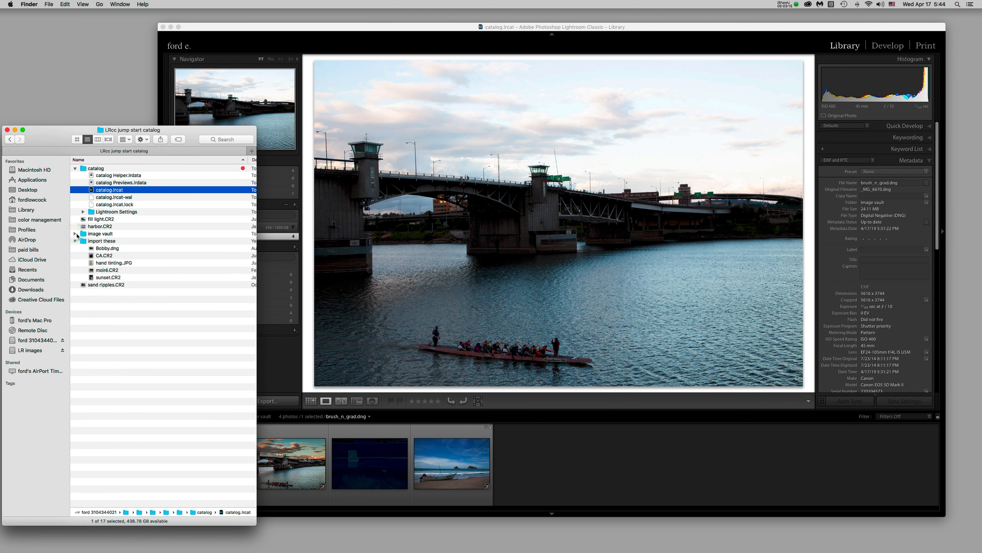
Collapse 'import these' in Finder and check the sand ripples, fill light and harbor CR2 files
click(75, 240)
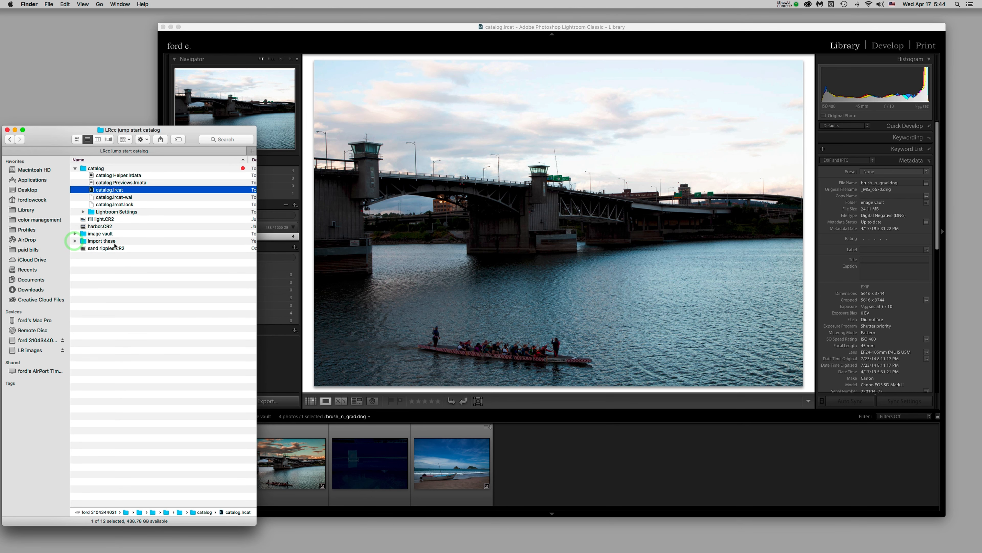
click(124, 247)
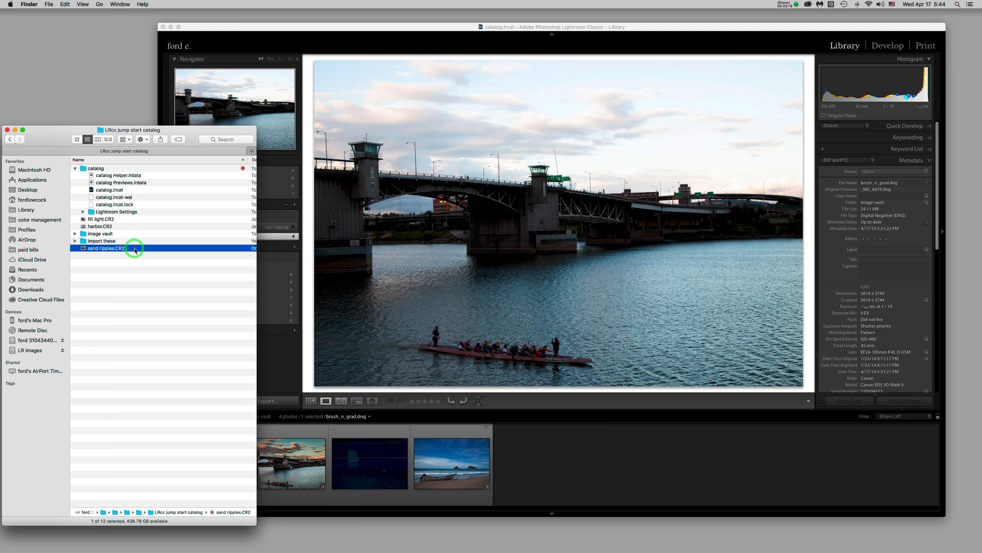
click(125, 219)
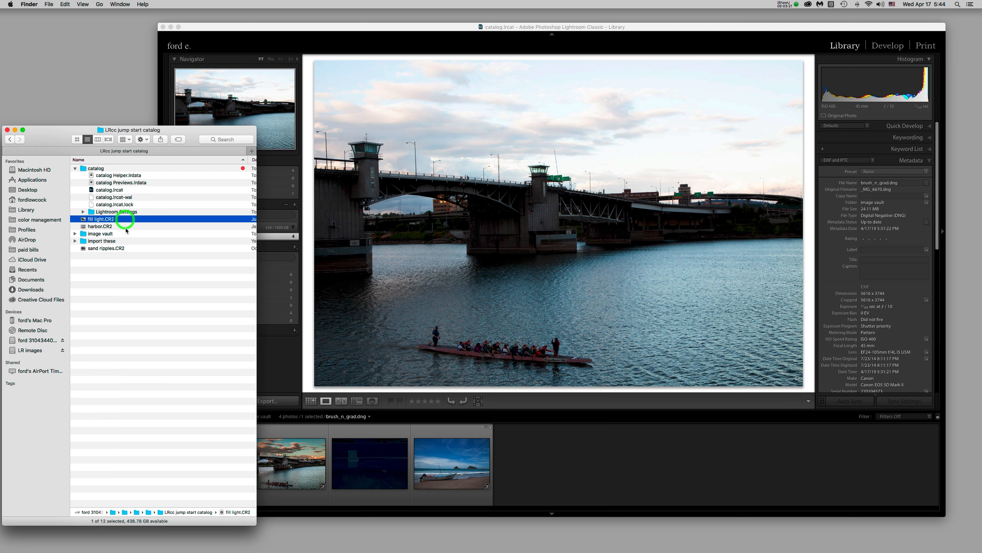
click(126, 227)
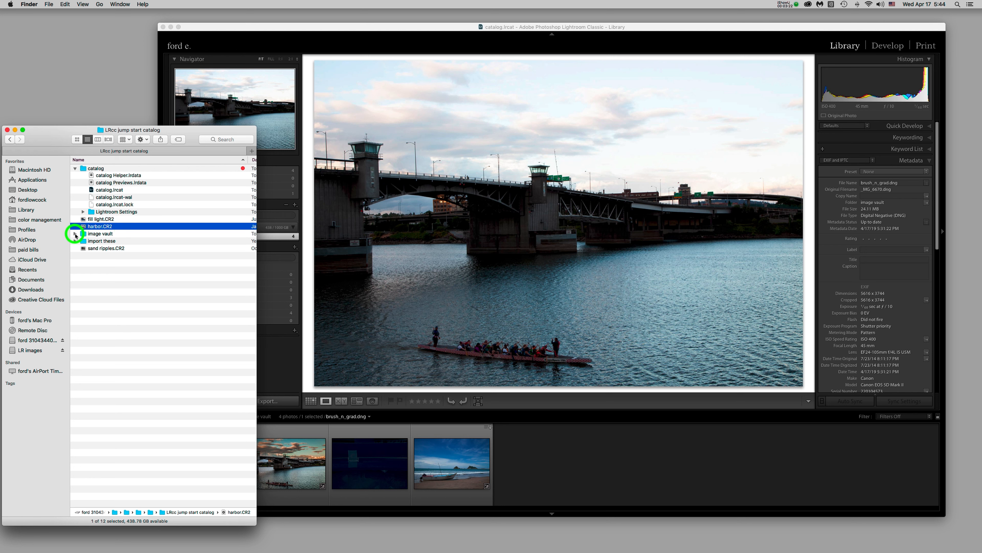
Expand image vault, review its HDR, simple and interior pano subfolders, then return to Lightroom
click(75, 234)
click(87, 256)
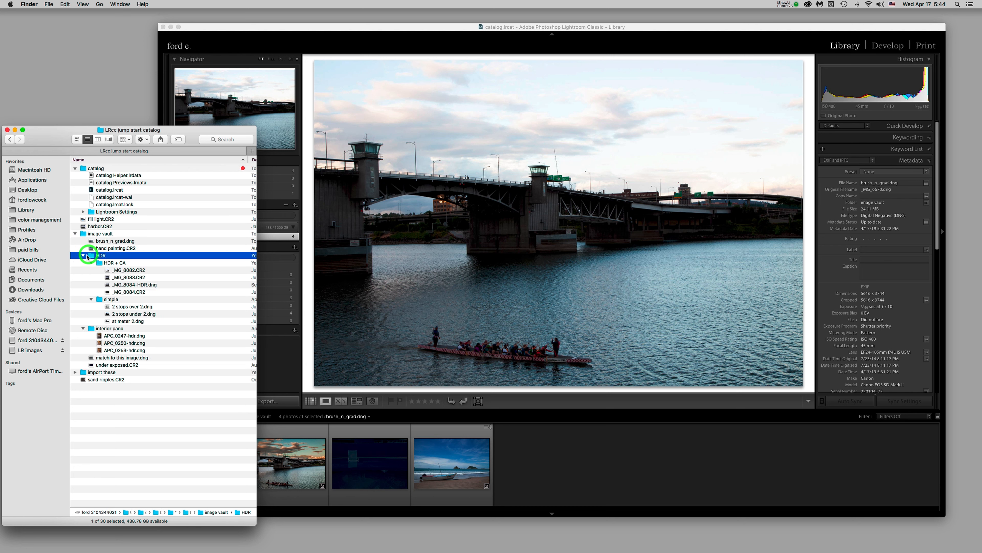
click(100, 301)
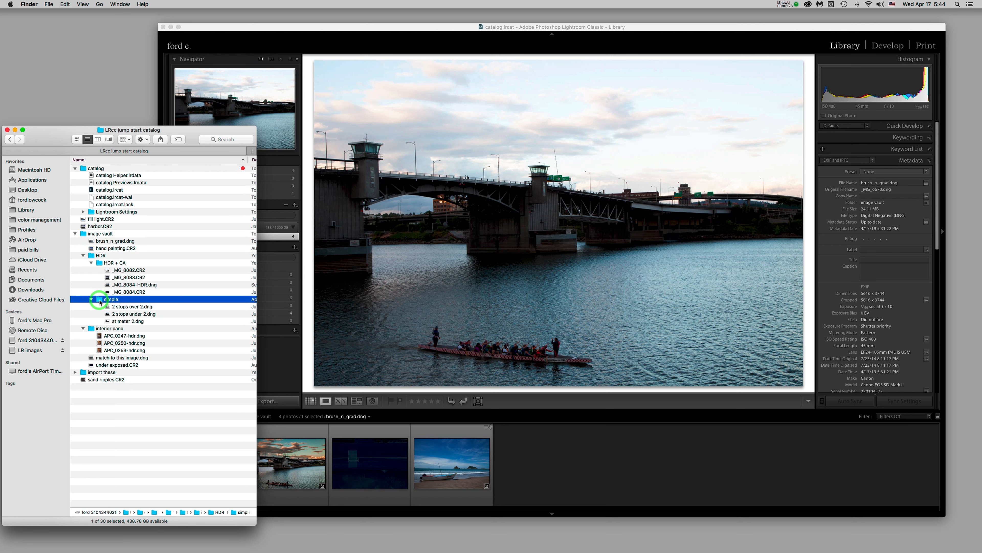
click(92, 328)
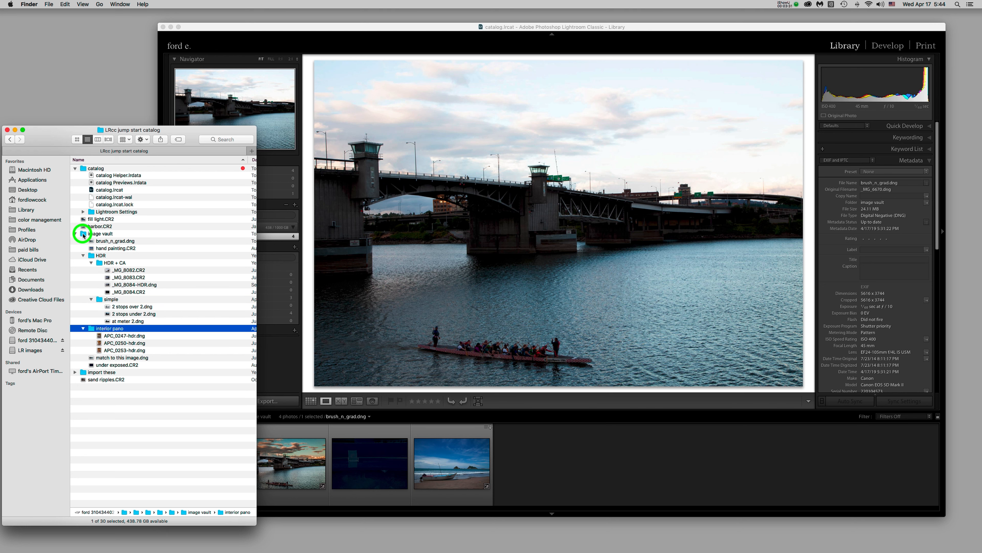
click(84, 235)
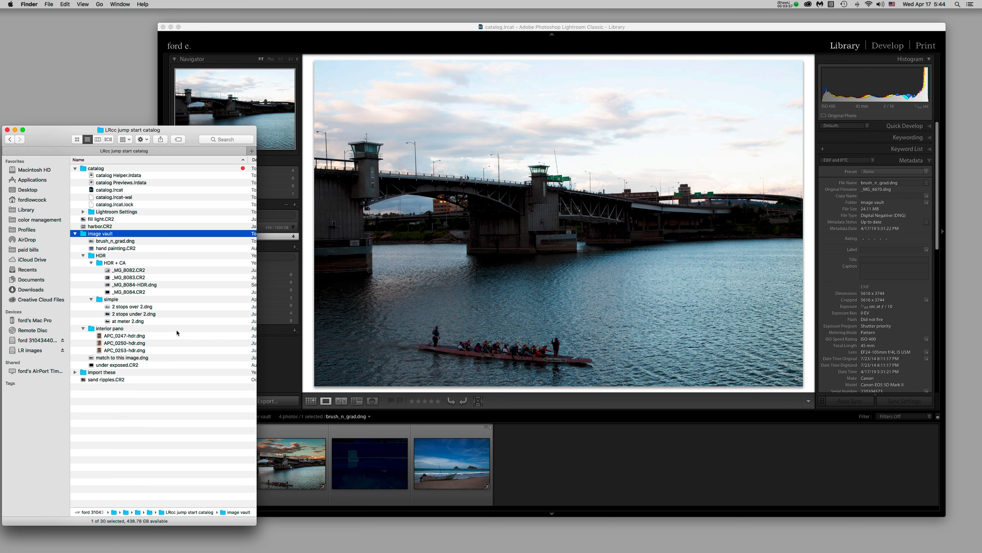
click(347, 30)
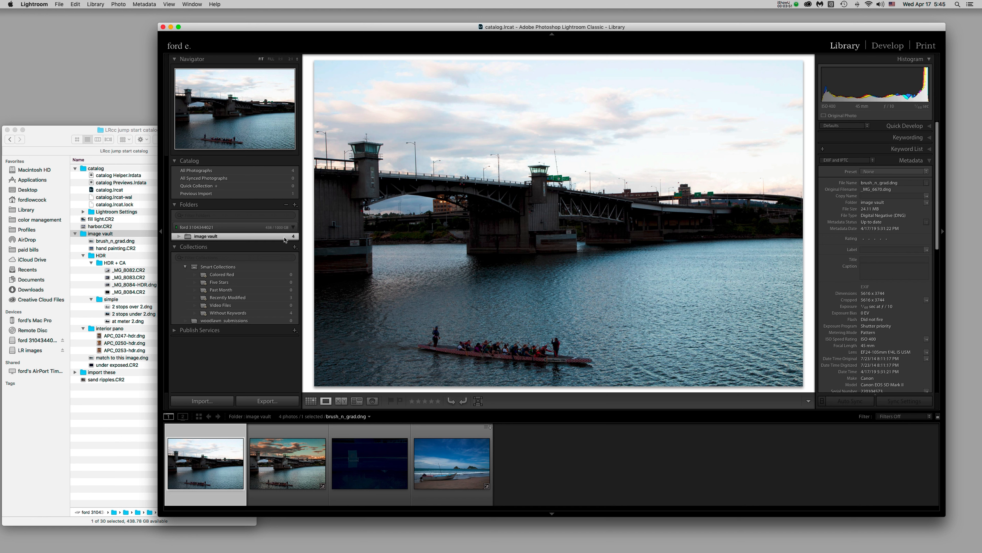
Open Synchronize Folder for image vault from its context menu, which reports 10 new photos
click(254, 235)
right_click(233, 237)
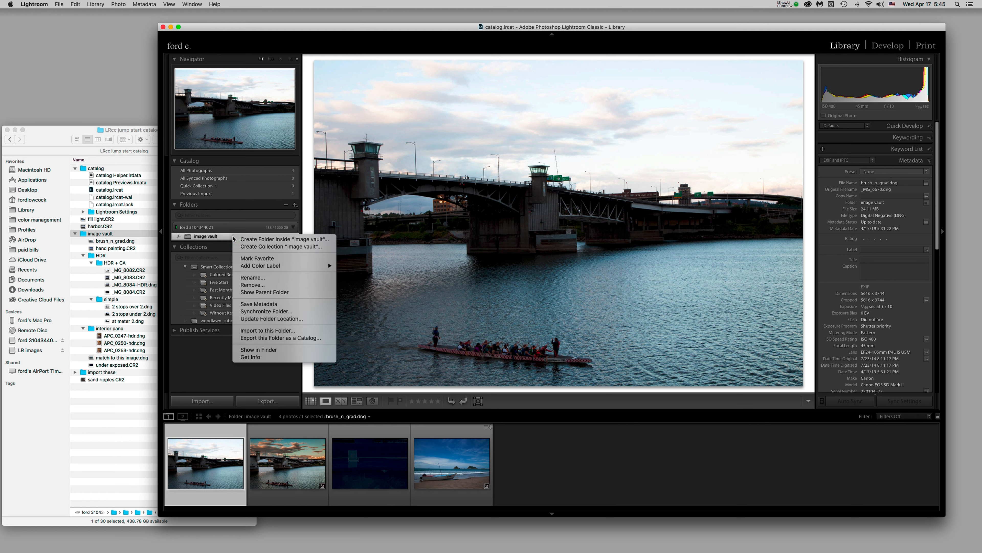
click(303, 312)
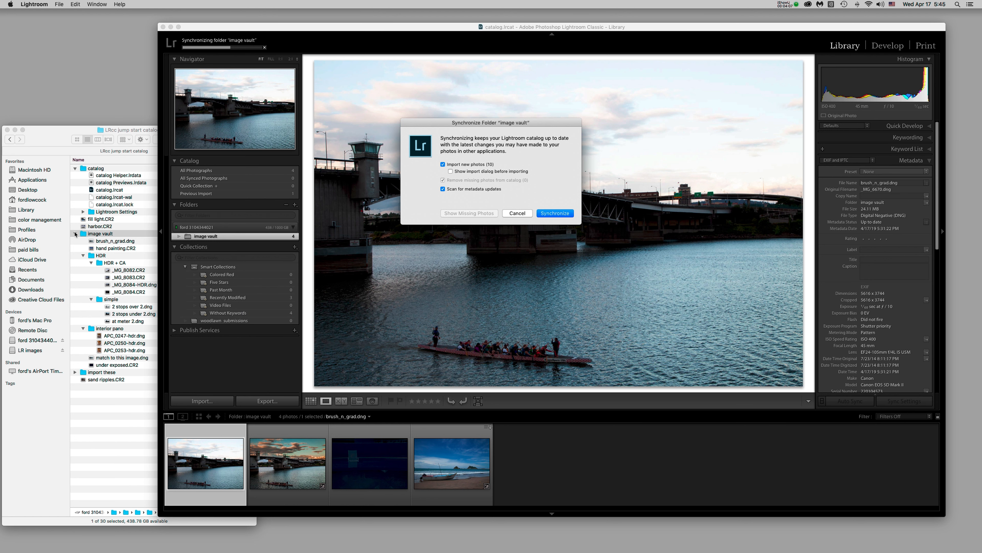
click(86, 235)
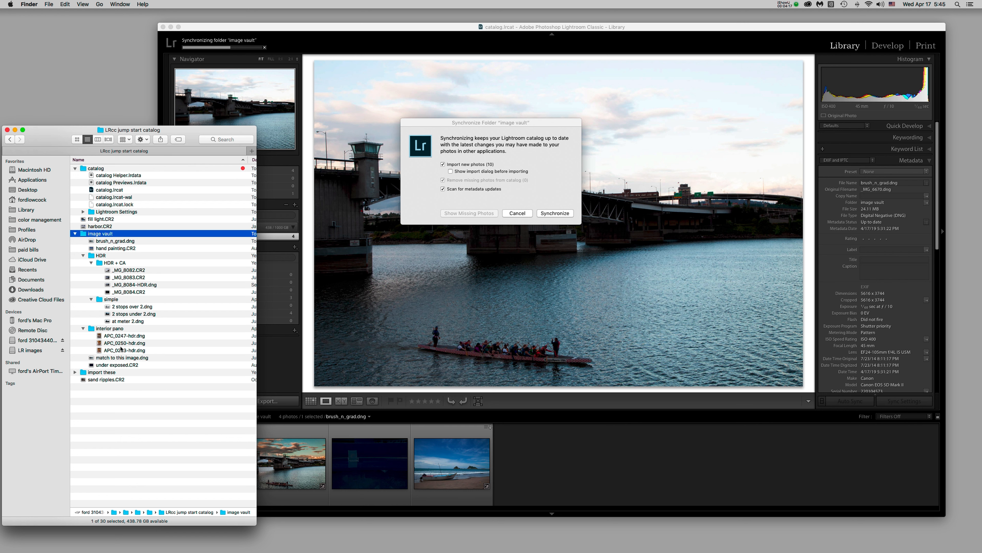
click(523, 170)
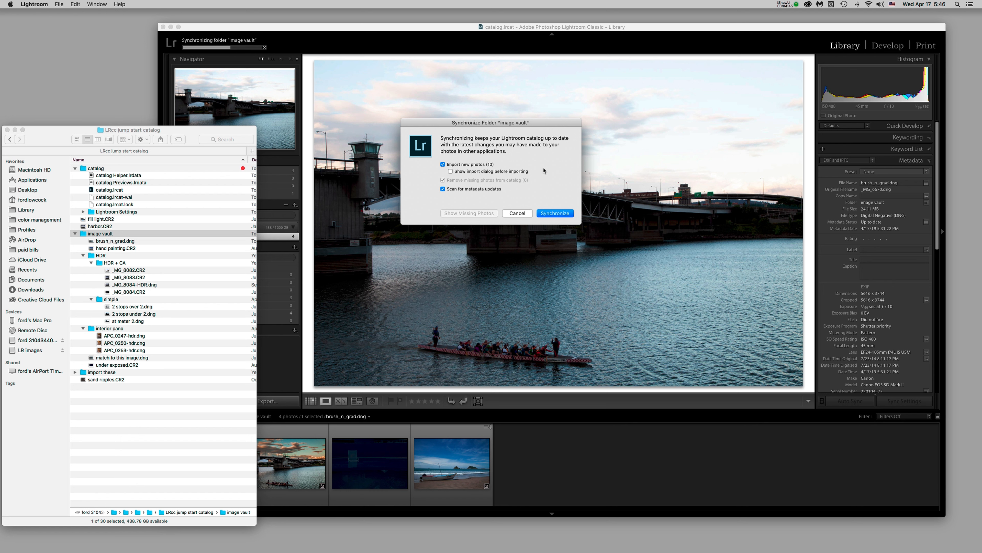
Switch to Finder's image vault listing, leaving the Synchronize Folder dialog open in Lightroom
click(84, 234)
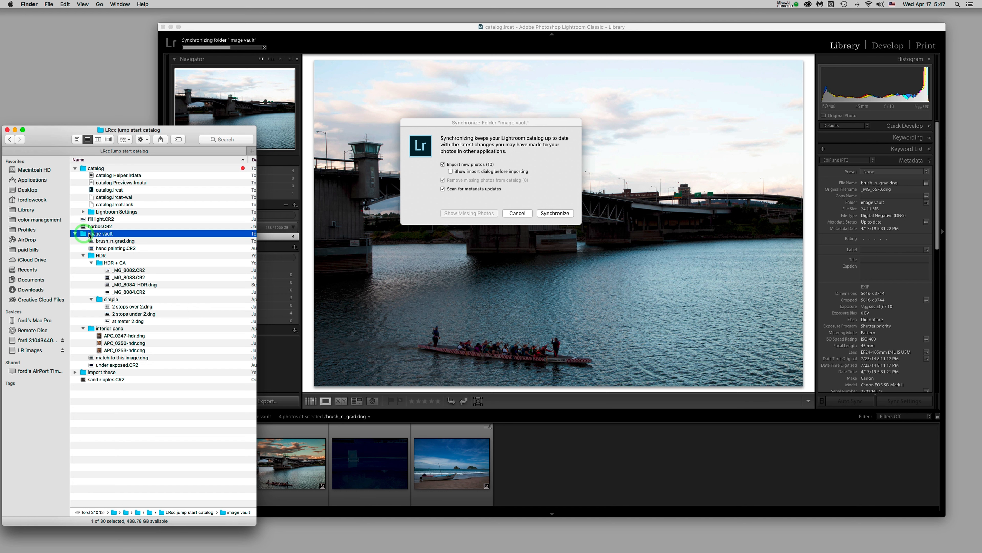
Check the HDR, simple, interior pano and catalog folders on disk, then return to Lightroom's sync dialog
click(127, 256)
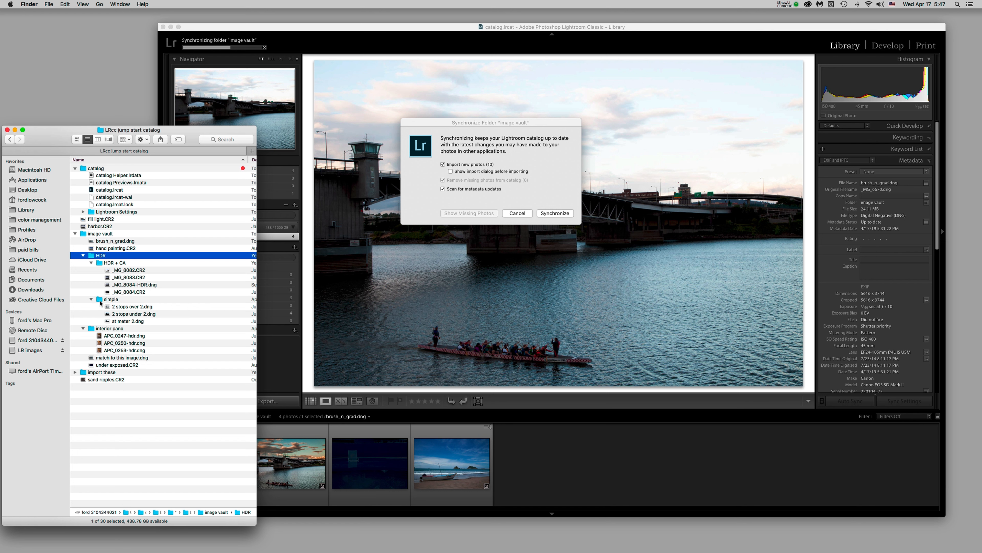
click(90, 256)
click(99, 300)
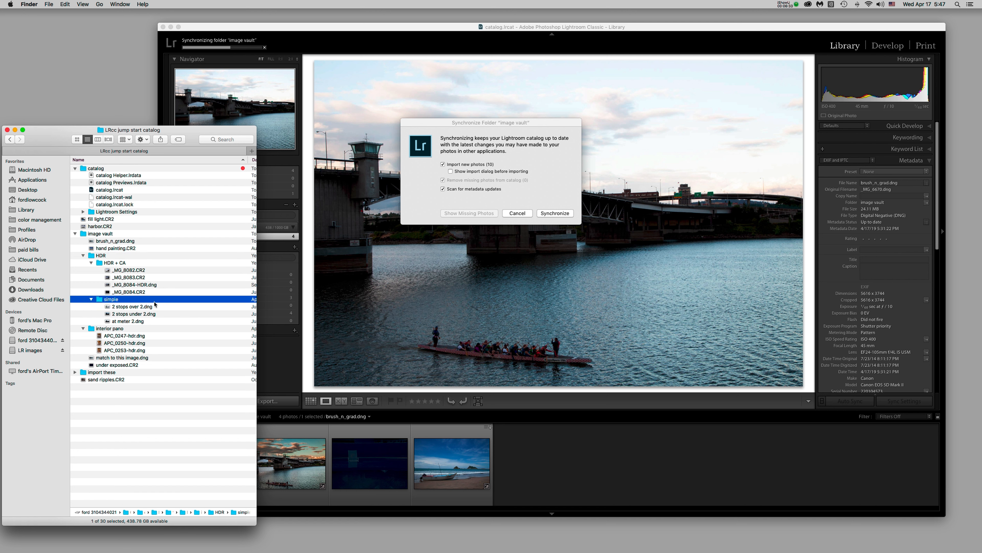
click(135, 330)
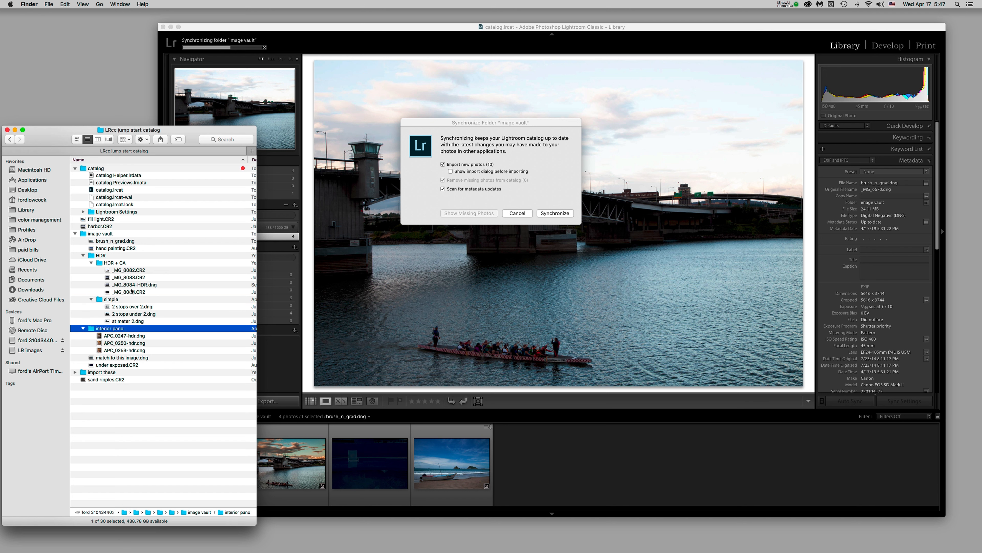
click(85, 170)
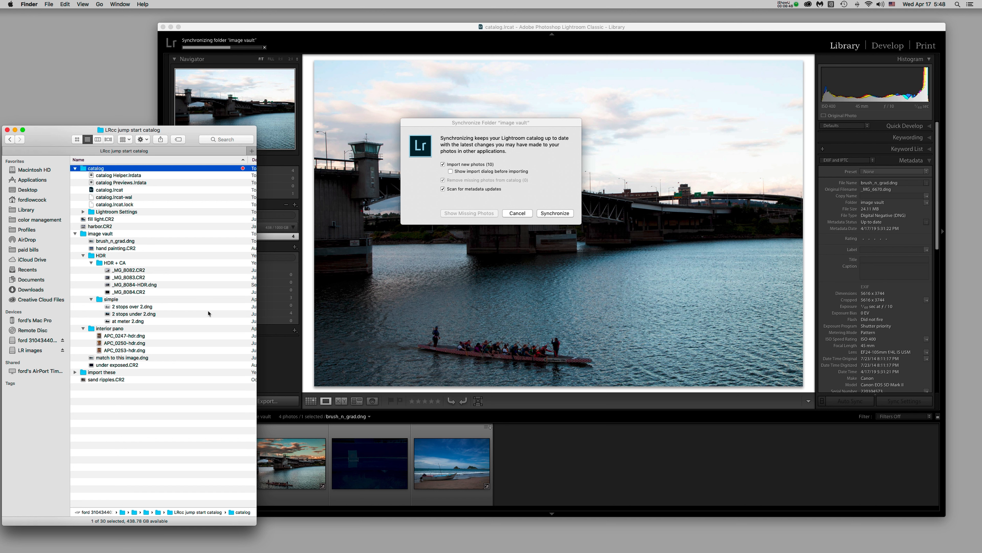
click(103, 302)
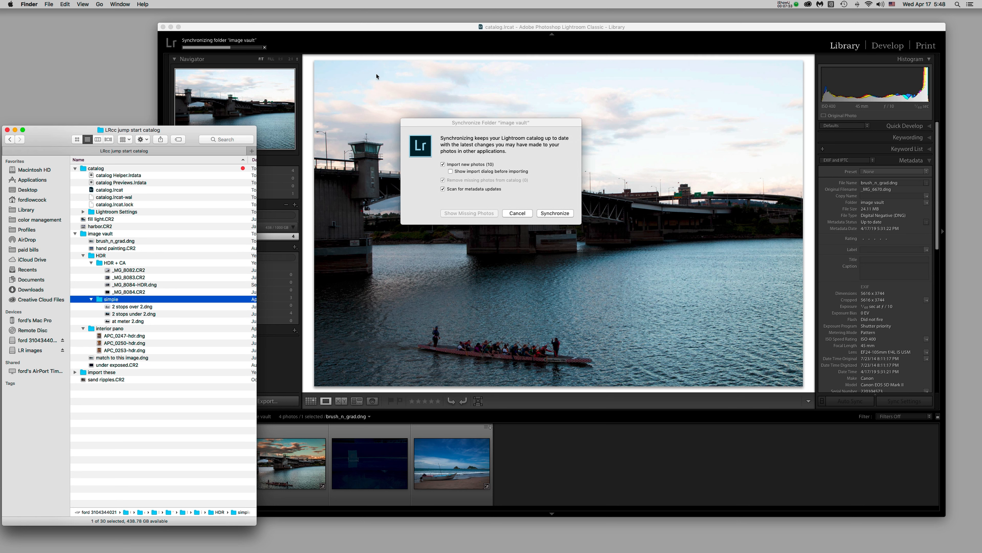
click(365, 26)
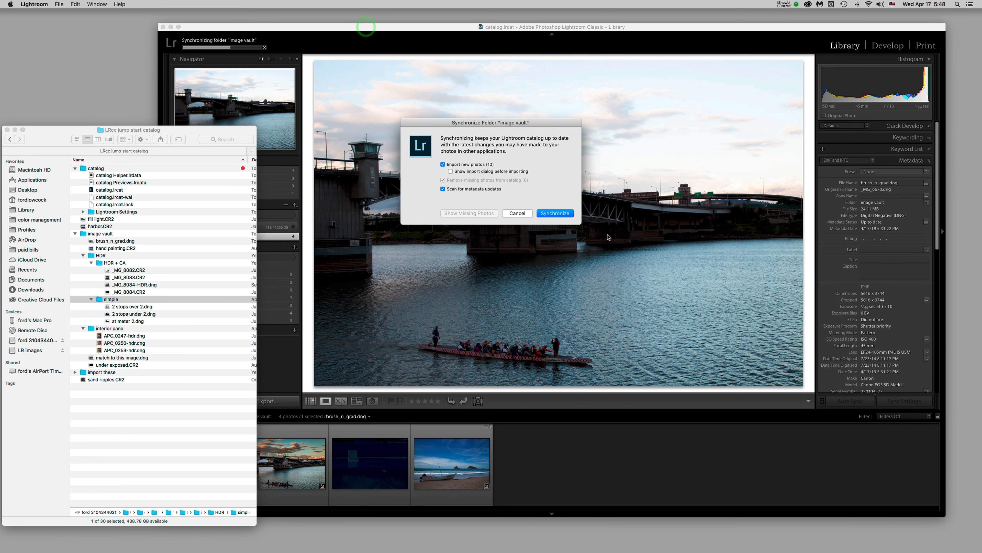
Cancel the image vault Synchronize Folder dialog
click(313, 27)
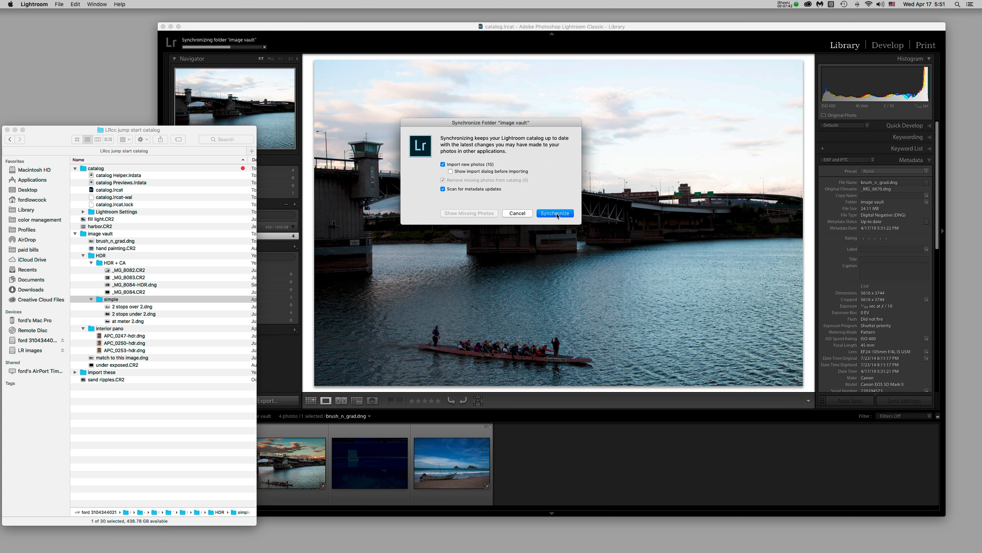
click(539, 191)
click(518, 213)
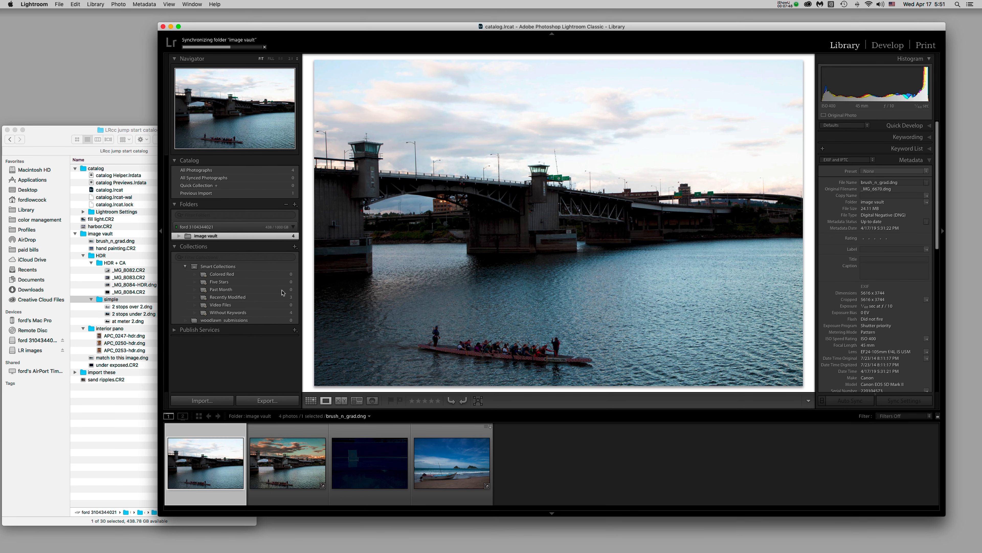
Reopen Synchronize Folder for image vault from its context menu, again offering 10 new photos
click(226, 237)
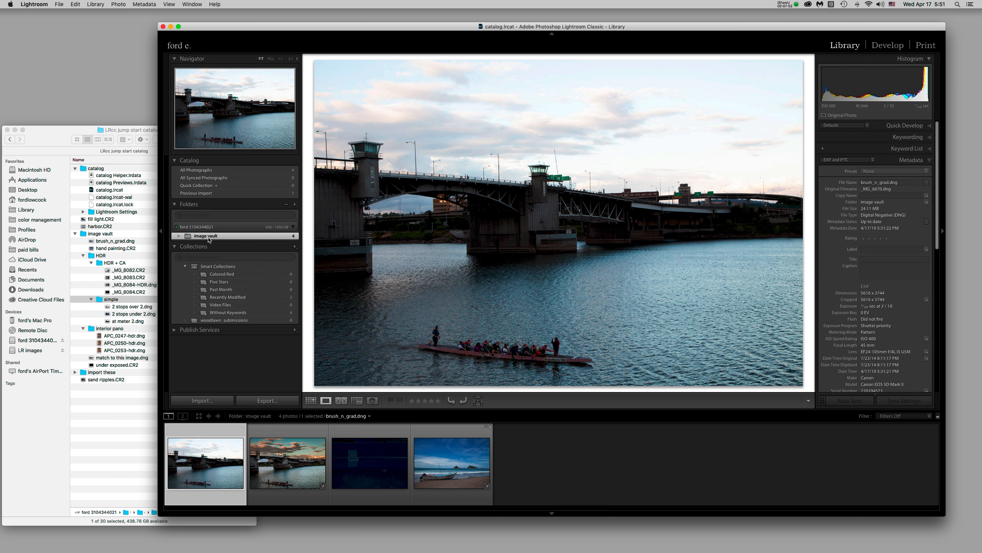
right_click(227, 238)
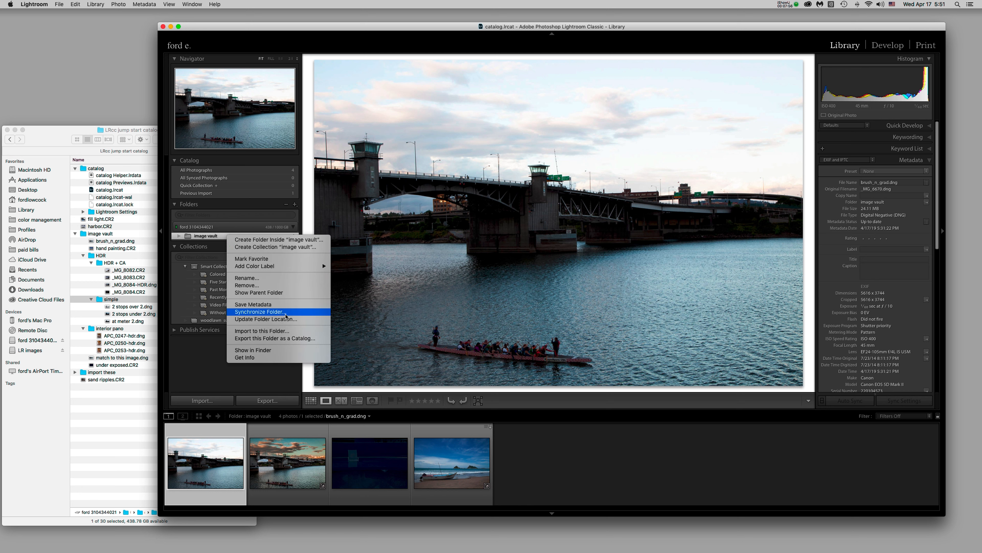
click(288, 313)
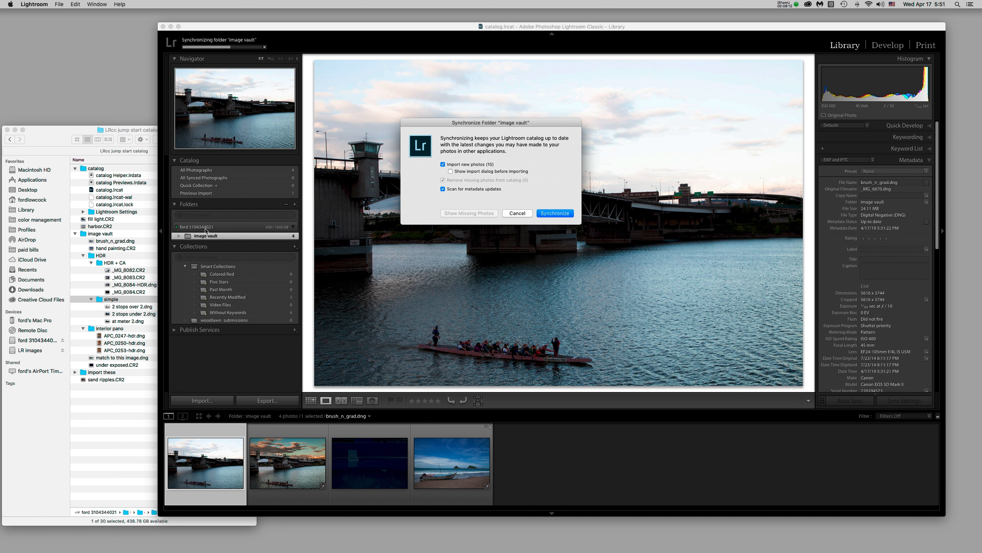
Run the image vault sync to import the 10 new photos, bringing the folder to 14
click(191, 236)
click(57, 137)
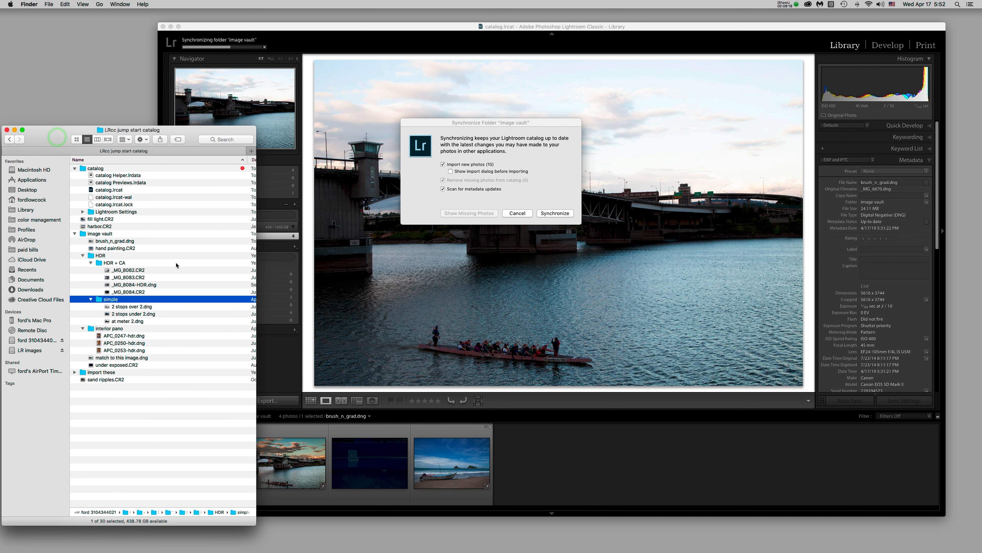
click(555, 176)
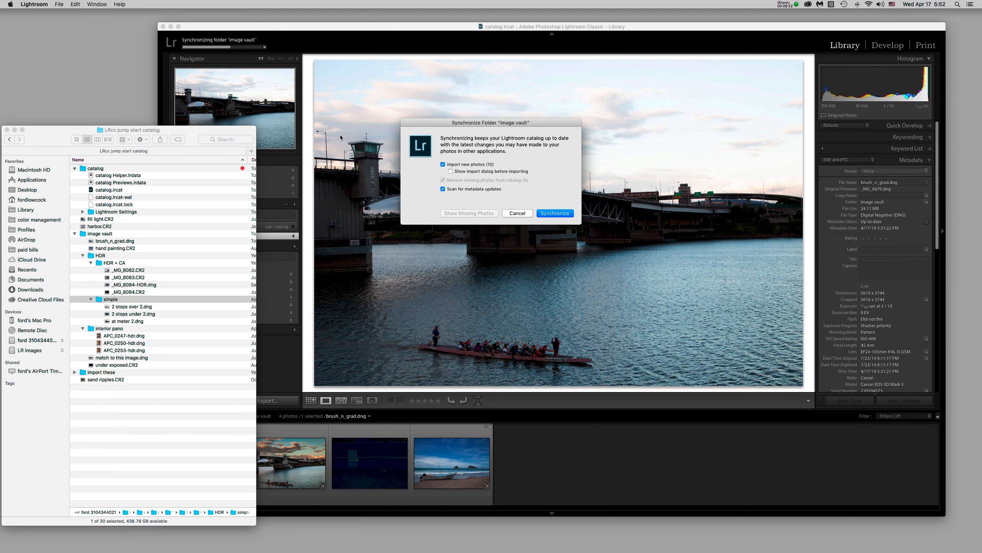
click(562, 214)
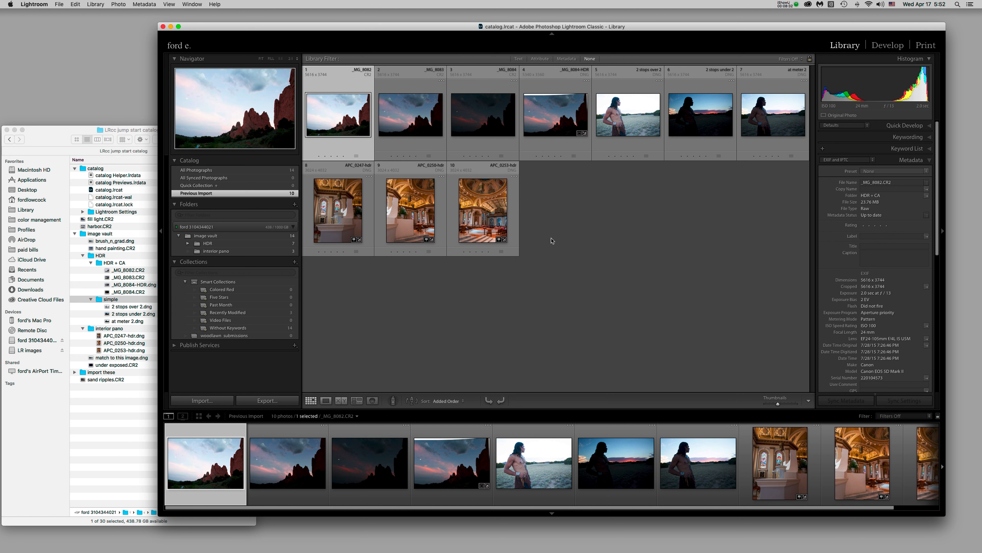
Browse image vault (14 photos), HDR (7 photos) and interior pano (3 photos) in the Folders panel
click(225, 236)
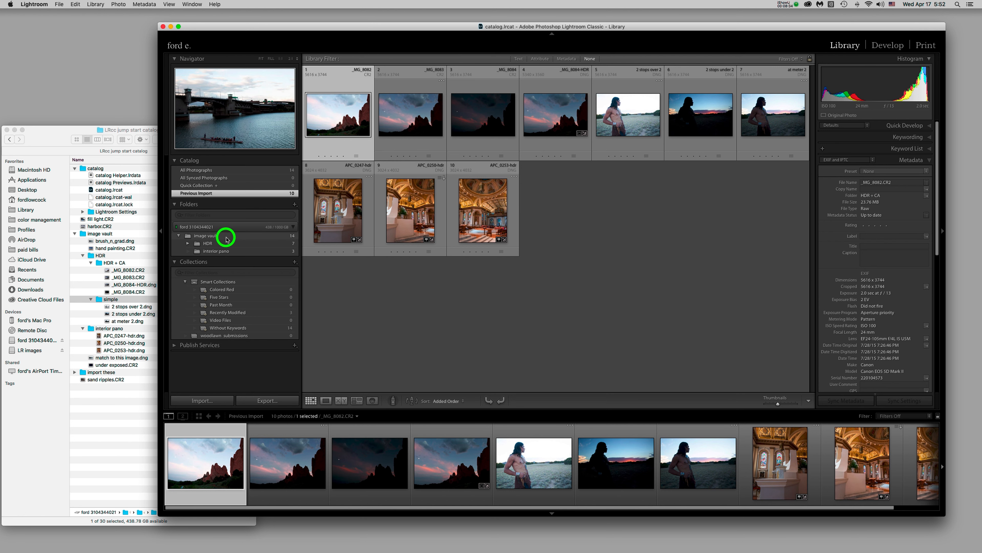
click(222, 244)
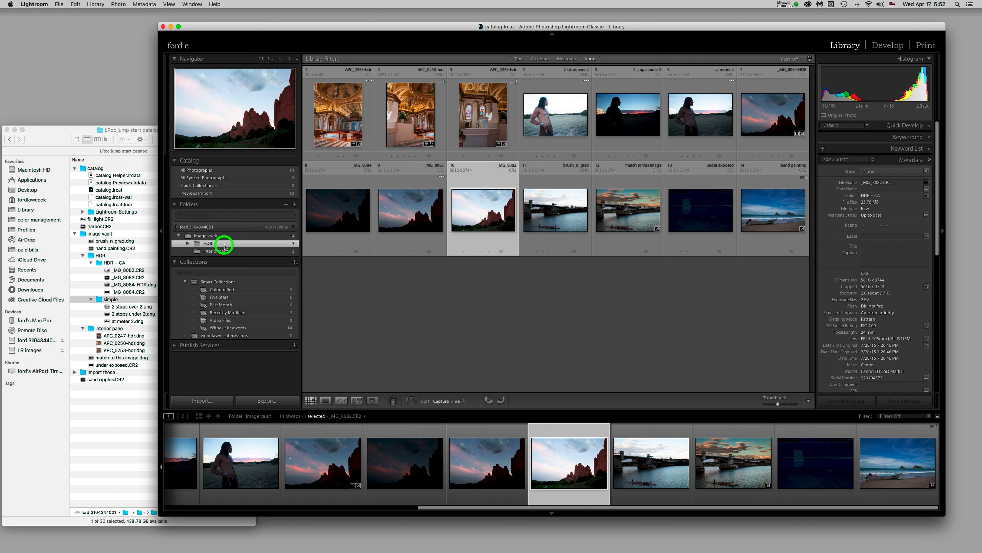
click(240, 252)
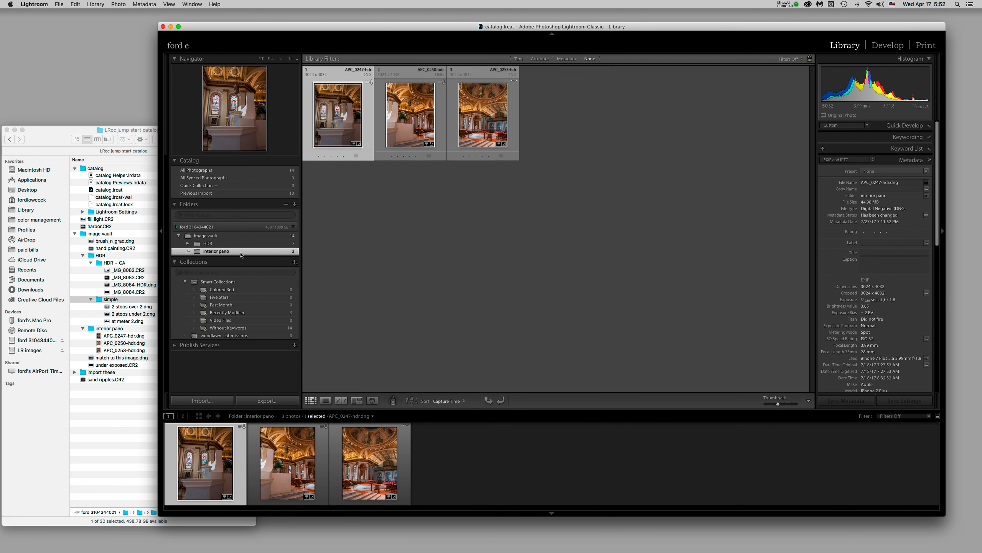
Compare with Finder's image vault, HDR, simple and interior pano folders, then return to Lightroom
click(84, 234)
click(84, 235)
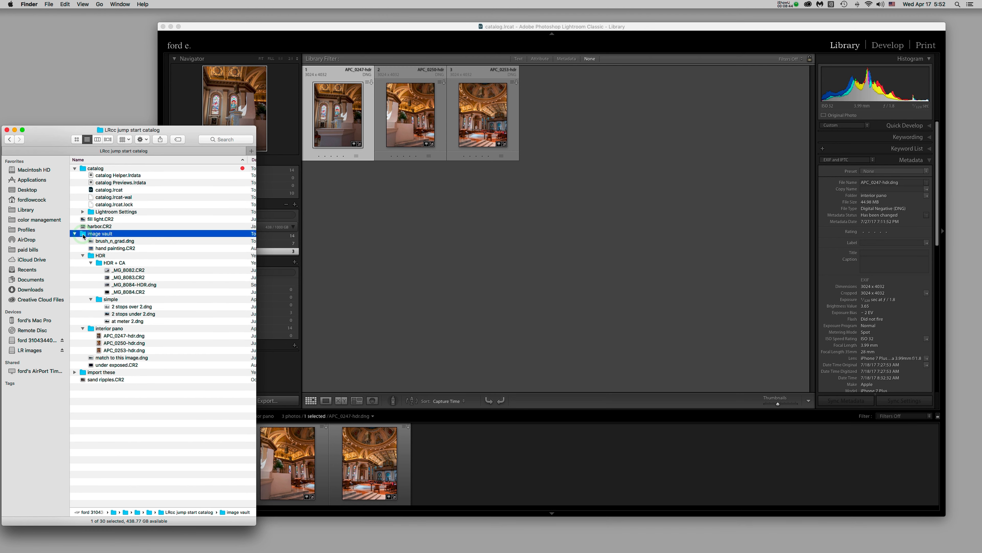
click(91, 256)
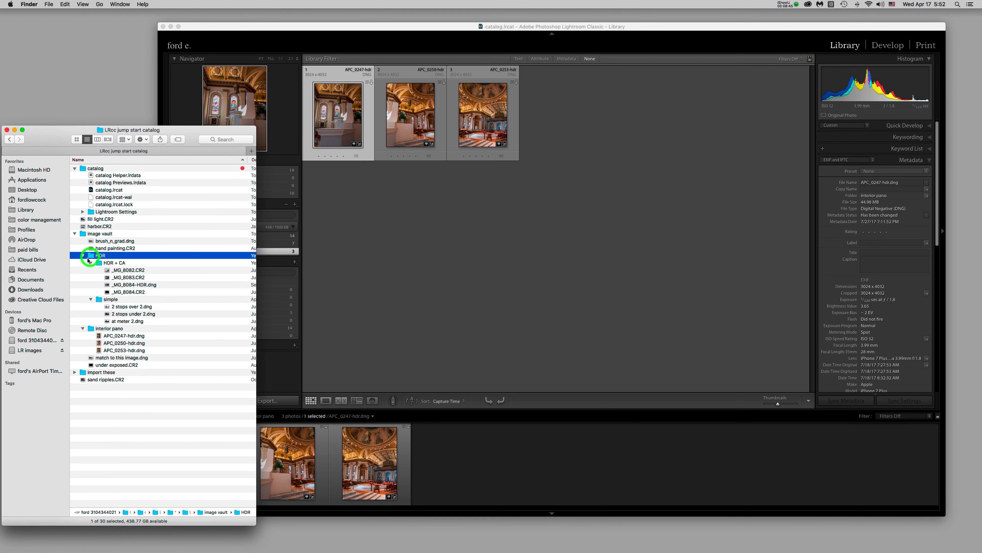
click(94, 301)
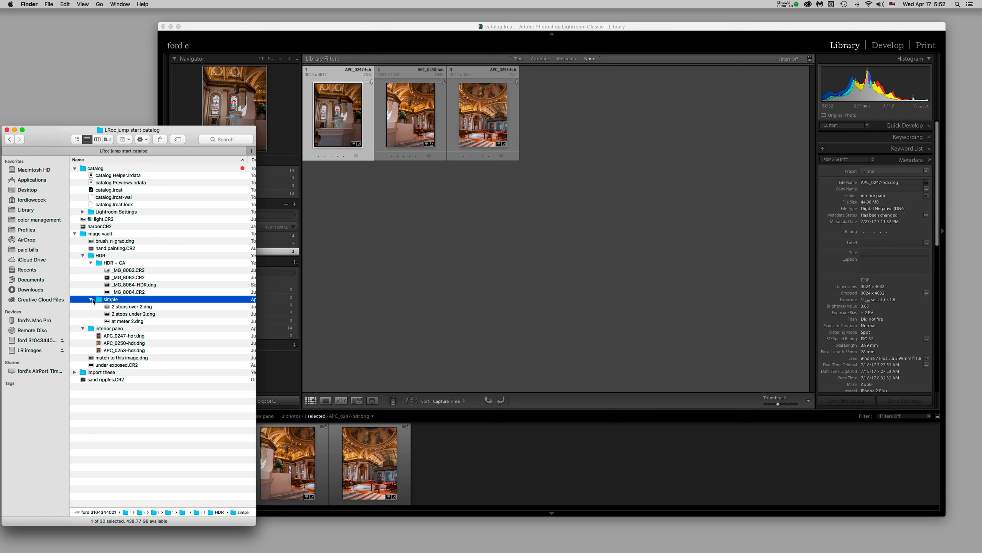
click(92, 329)
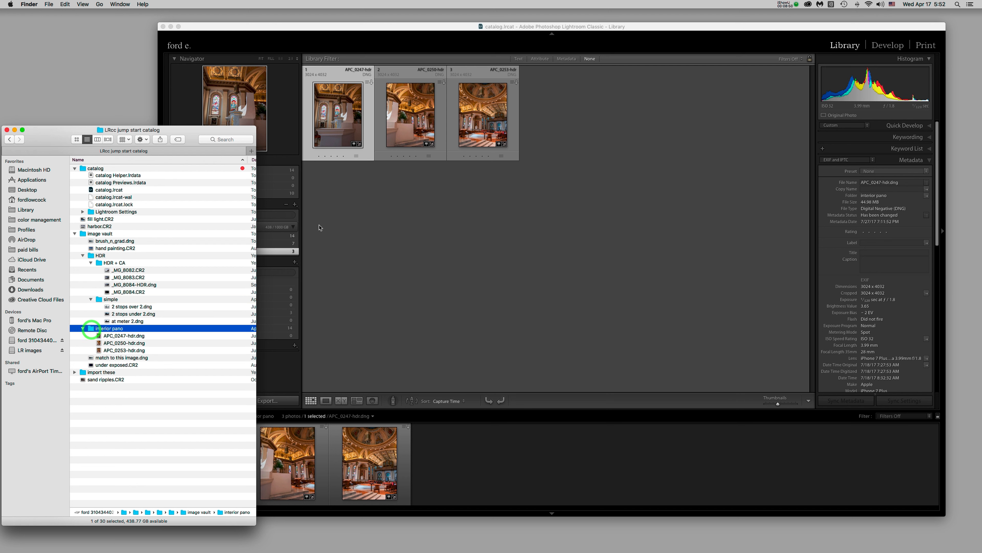
click(329, 231)
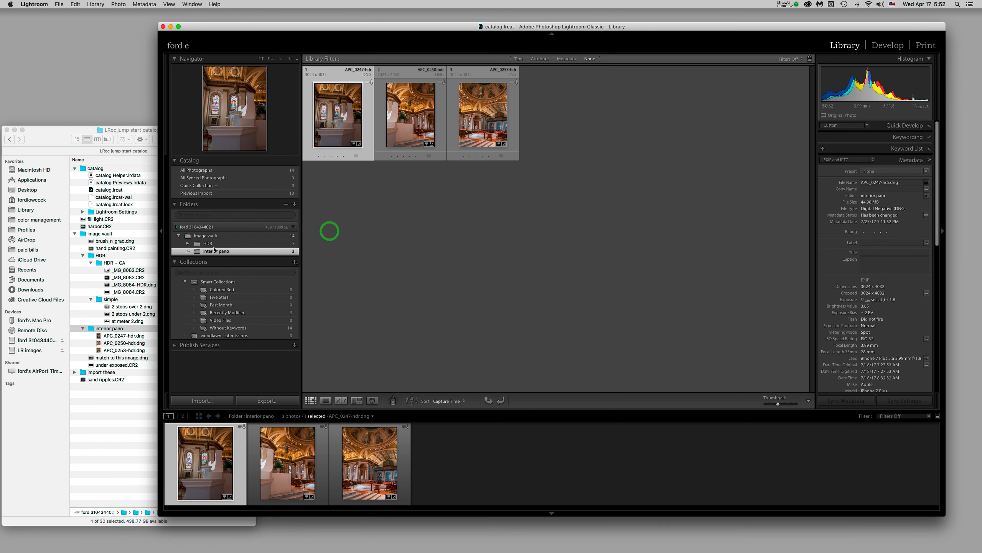
Expand HDR and view its HDR + CA (4 photos) and simple (3 photos) subfolders
click(189, 246)
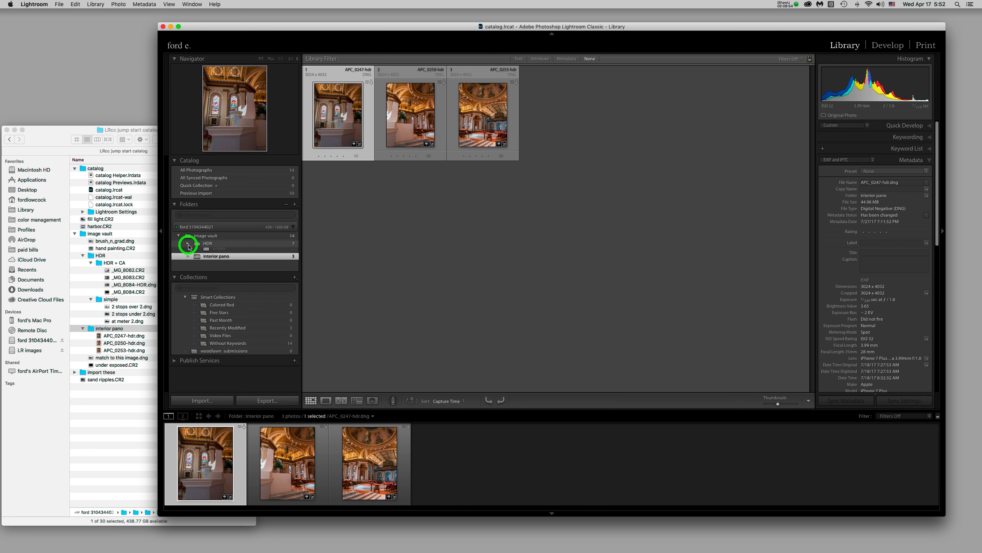
click(239, 254)
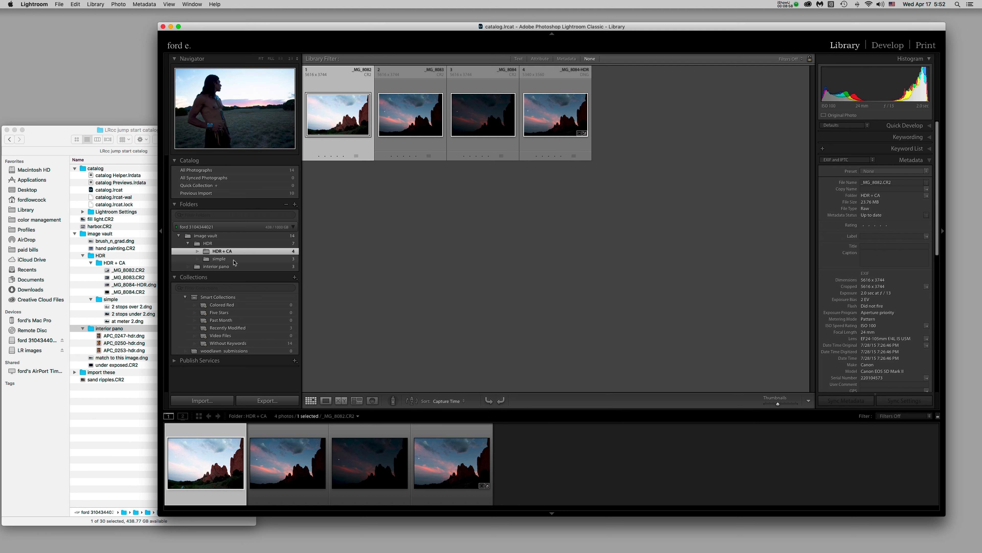
click(234, 259)
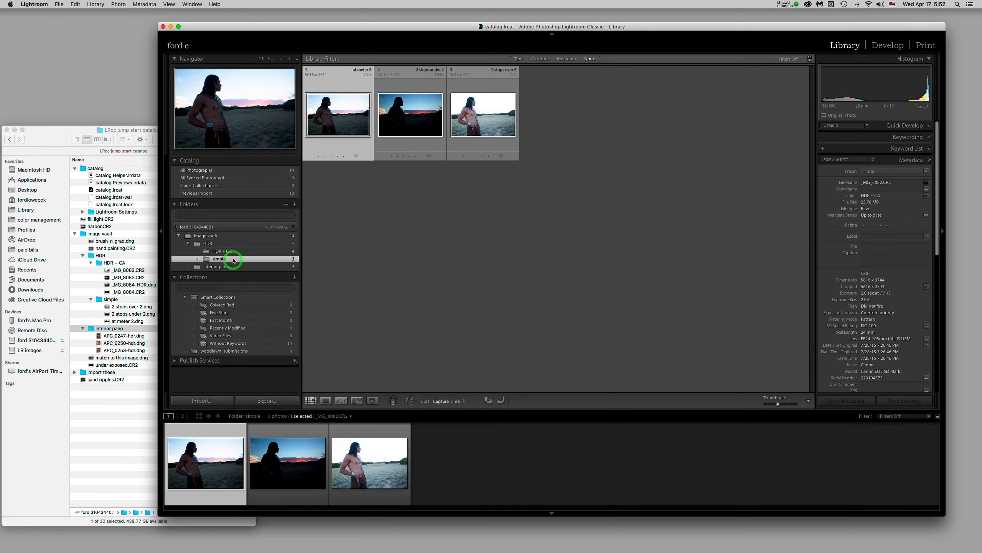
Recheck the HDR folder in Finder, then show the HDR + CA and HDR folders in Lightroom
click(99, 266)
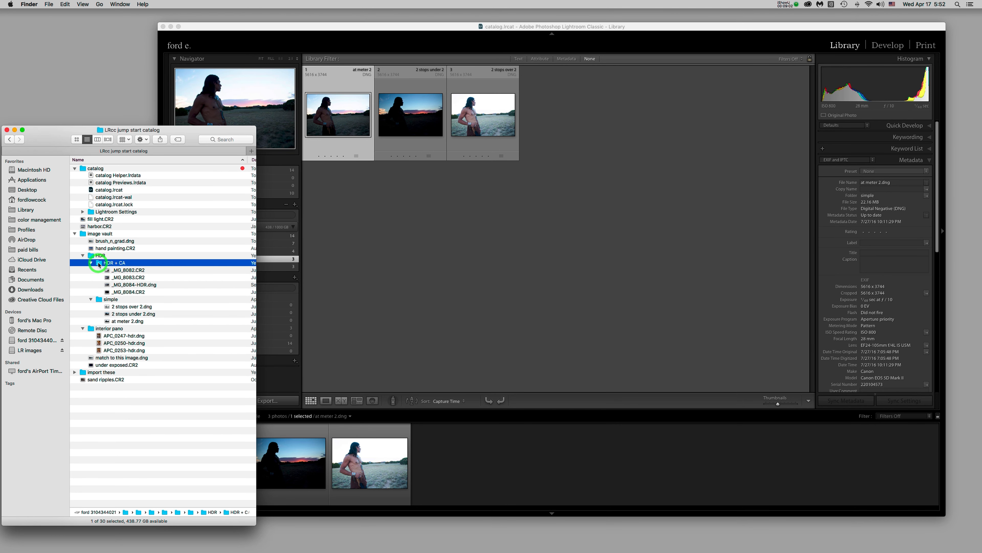
click(100, 302)
click(82, 255)
click(83, 255)
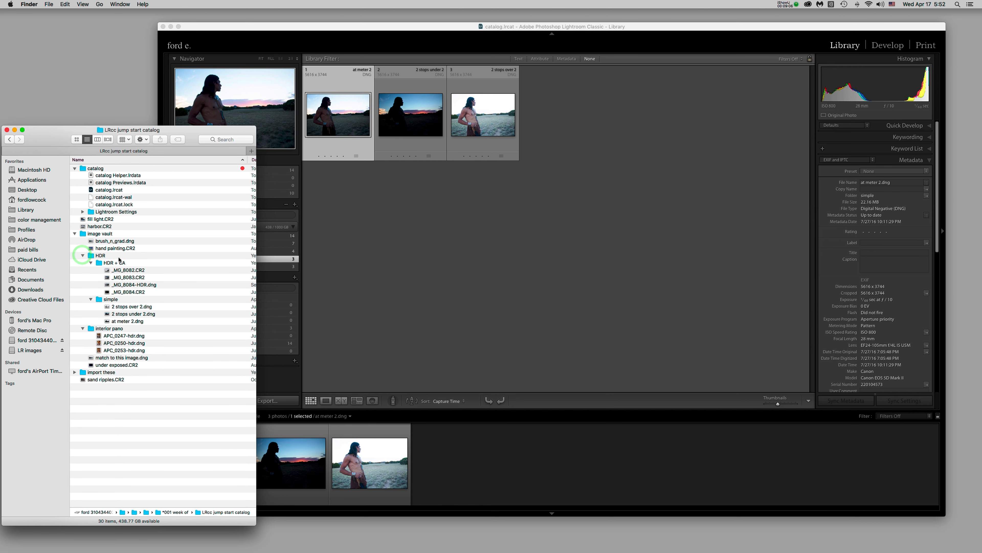
click(367, 262)
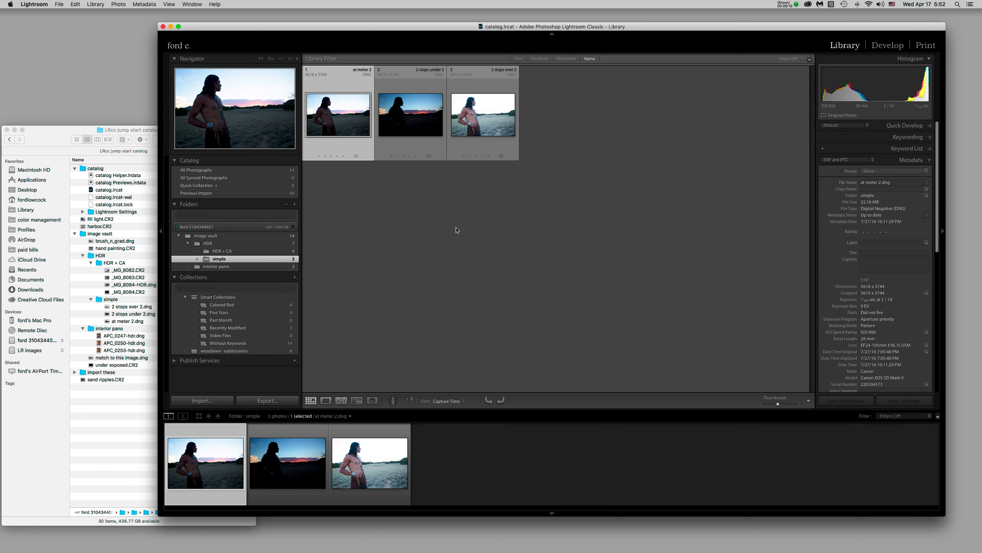
click(252, 252)
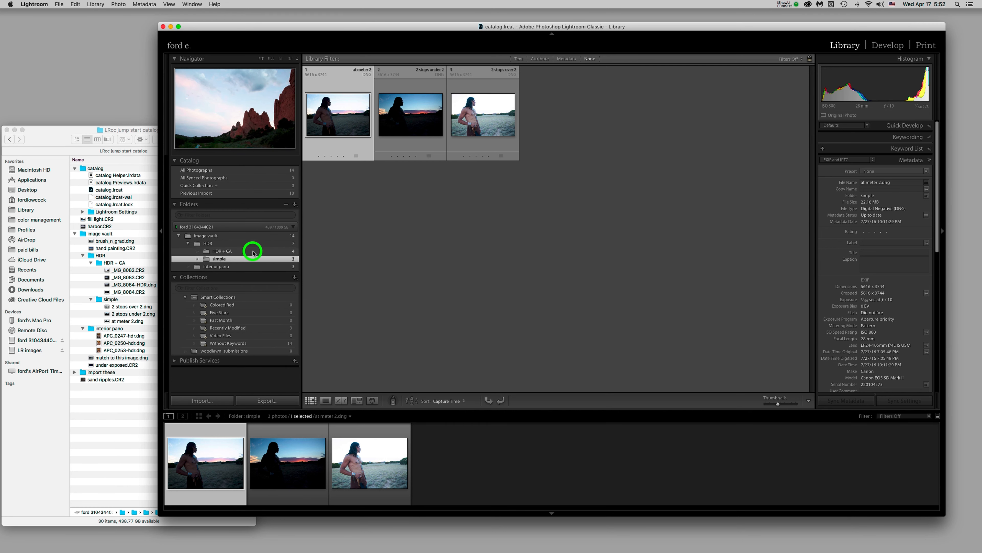
click(241, 246)
Show the three interior pano photos, then collapse and re-expand the Navigator panel
click(243, 266)
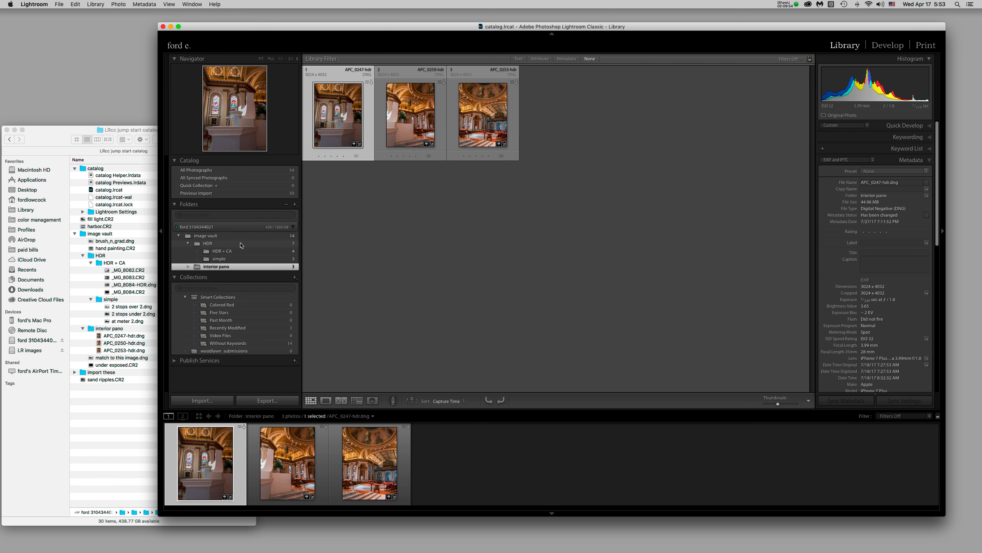
click(211, 61)
click(211, 60)
In Finder, collapse the HDR and interior pano folders, shrink the window, and select brush_n_grad.dng
click(60, 140)
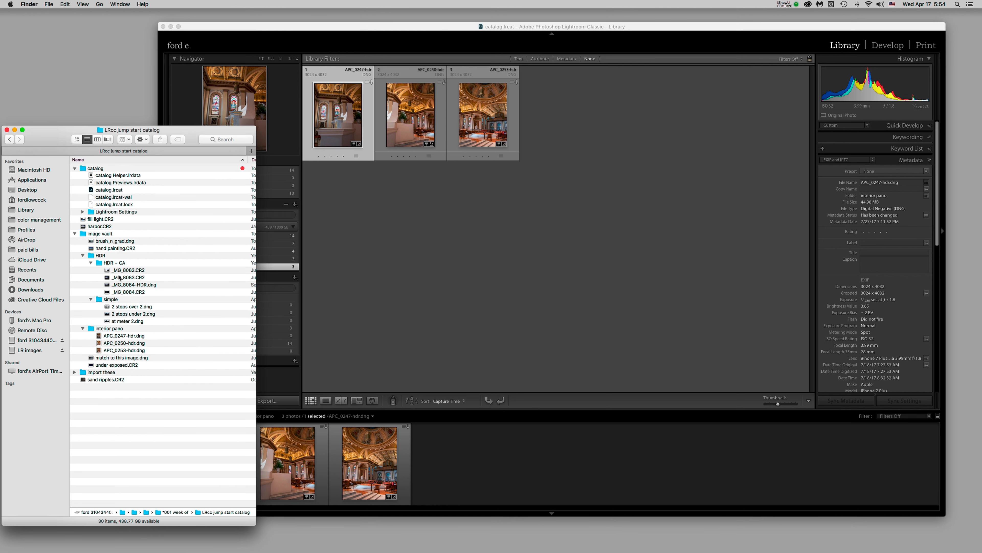
click(82, 255)
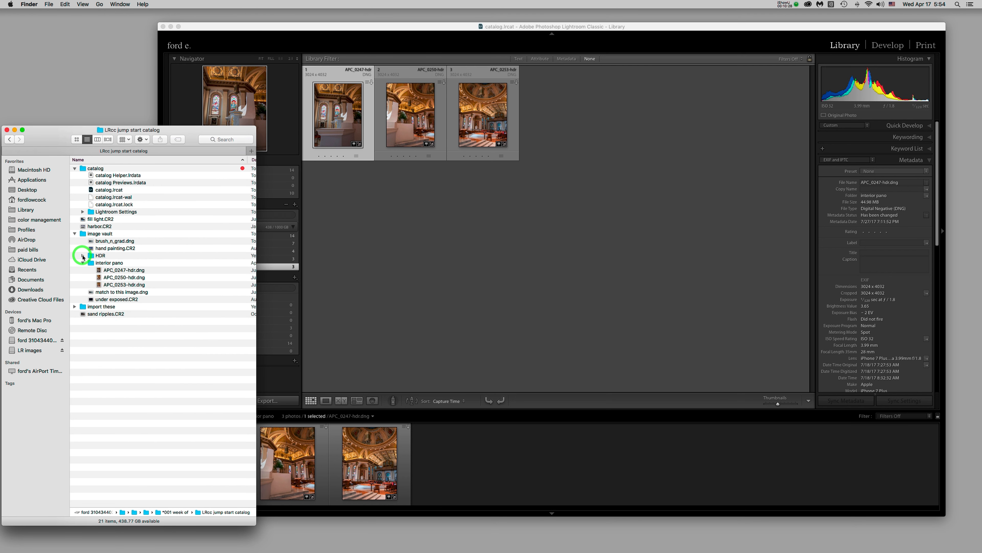
click(83, 262)
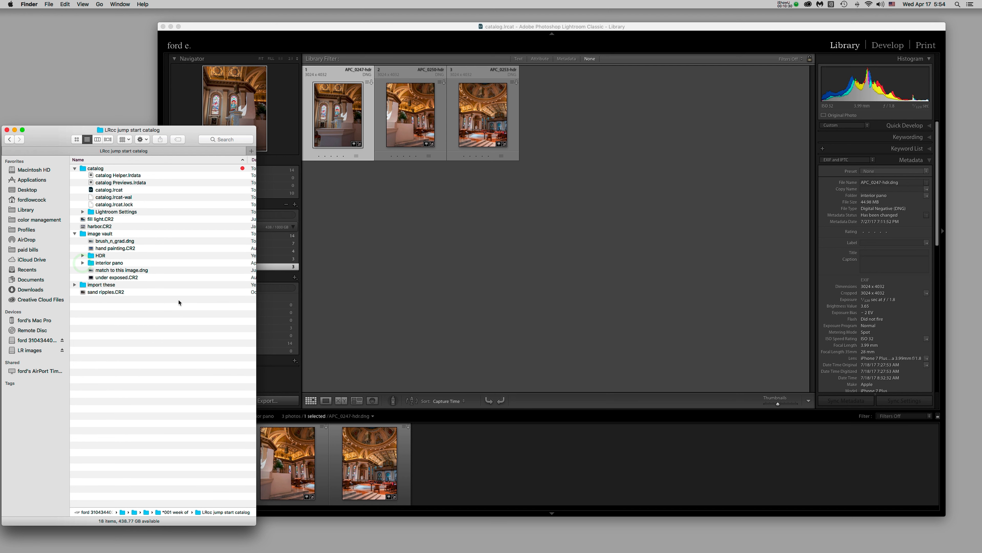
drag(253, 522, 229, 369)
click(141, 242)
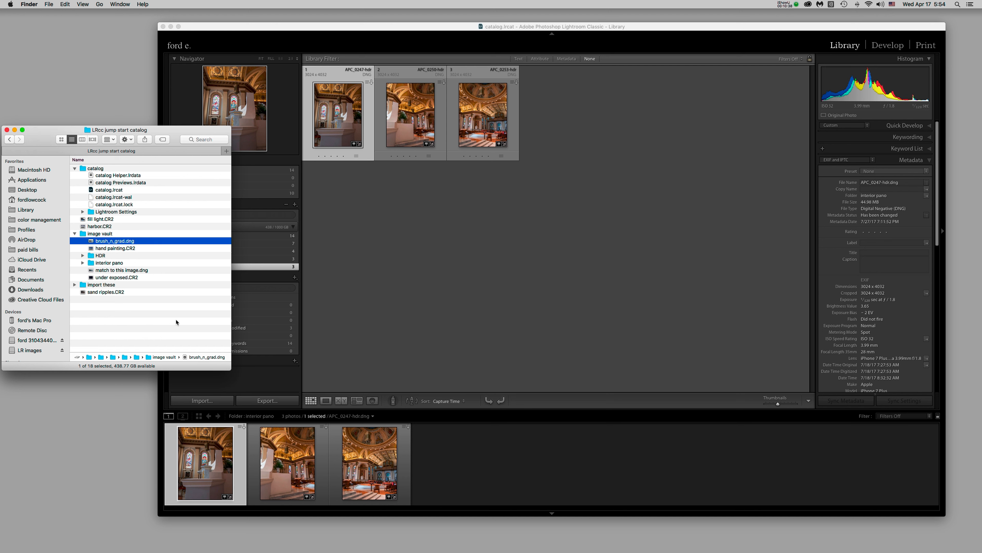
Show all 14 image vault photos in Lightroom and select the brush_n_grad thumbnail
click(437, 312)
click(223, 238)
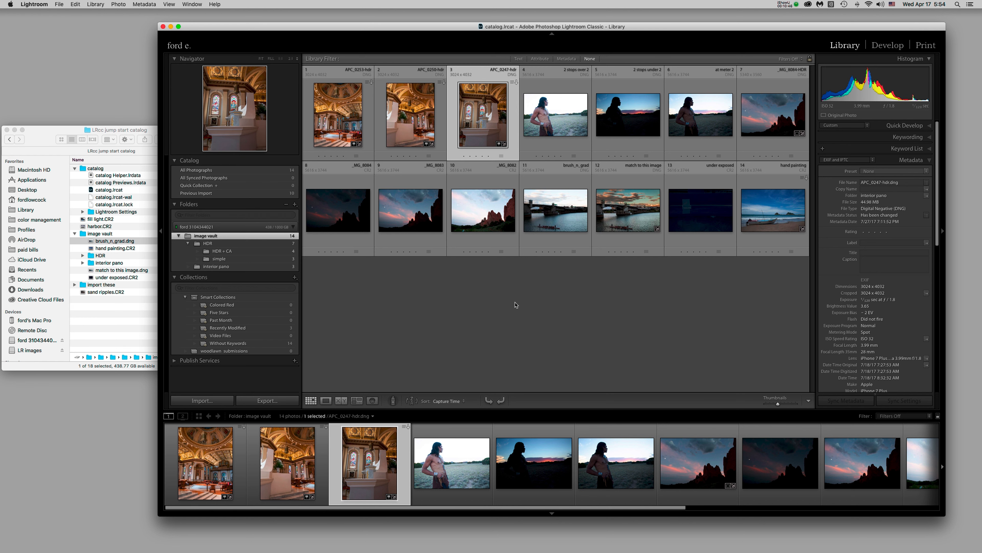
click(575, 240)
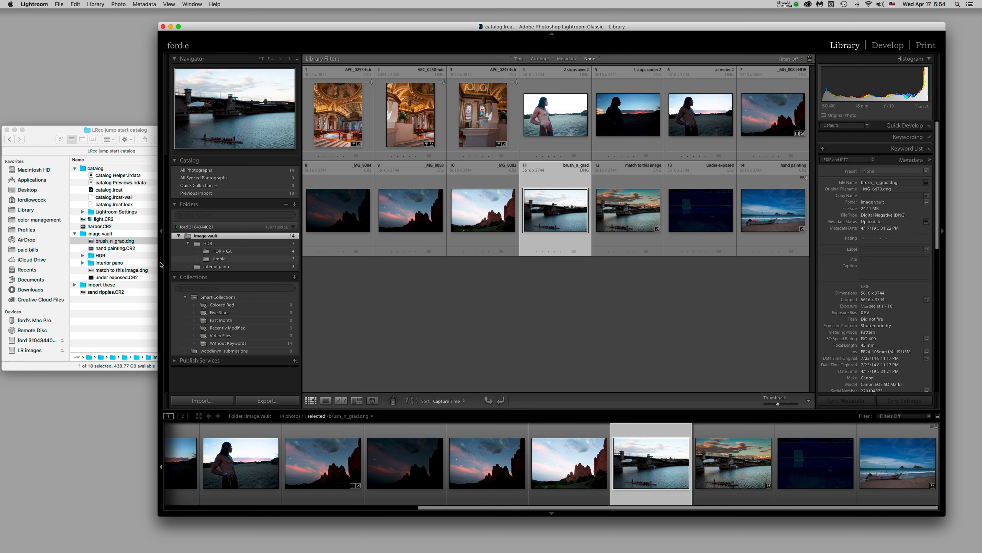
Enlarge the grid thumbnails, then select brush_n_grad.dng in Finder
click(138, 244)
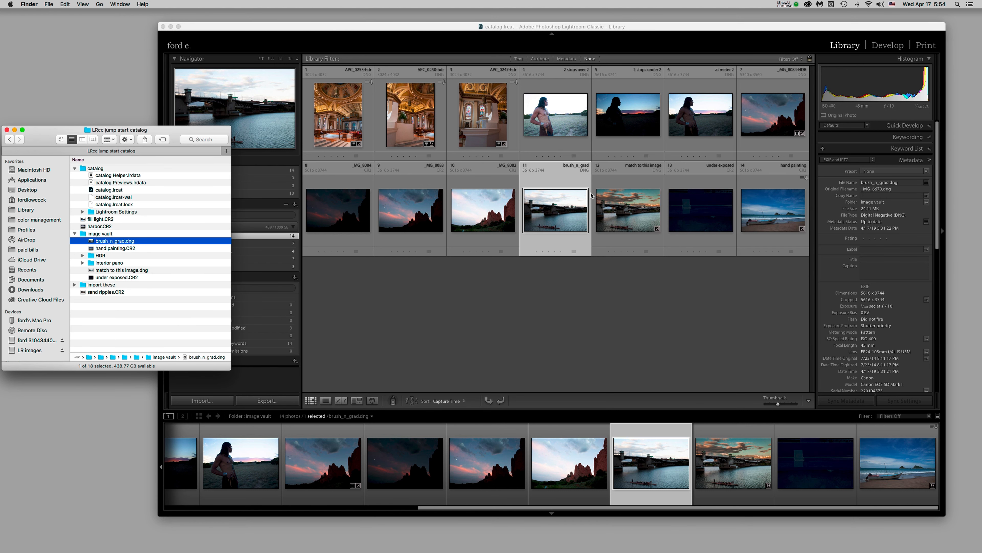
click(563, 177)
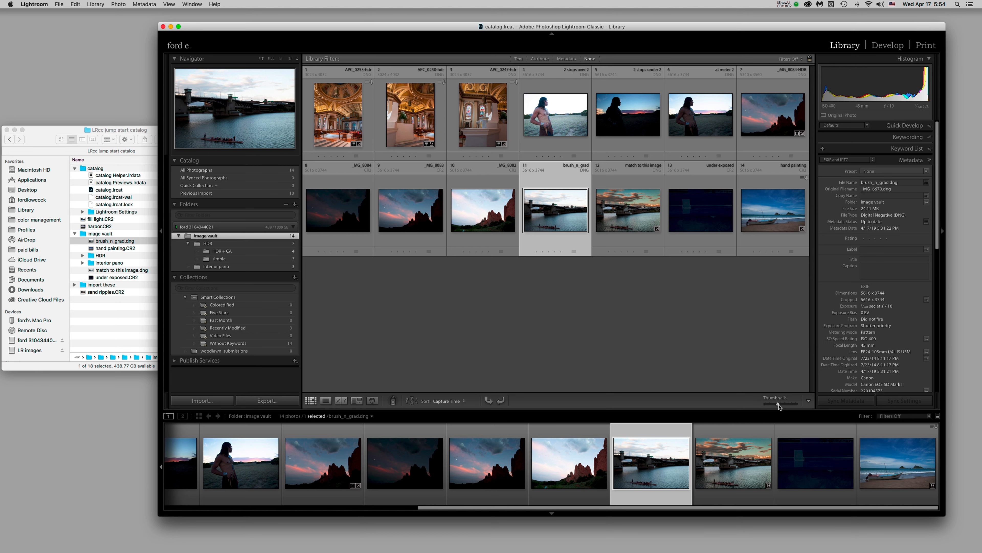
drag(778, 404, 789, 404)
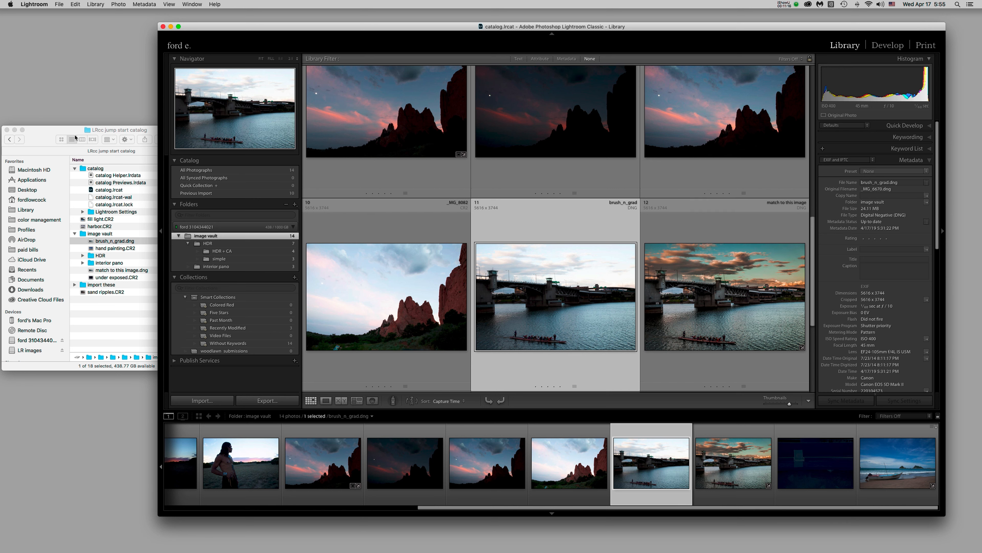
click(55, 132)
click(91, 242)
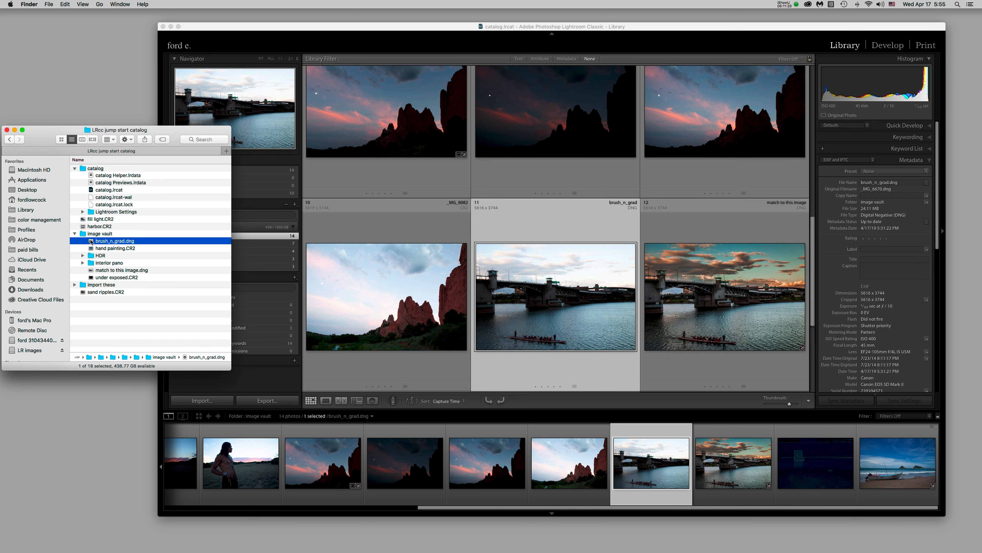
In Finder, move brush_n_grad.dng into the import these folder
click(92, 242)
drag(91, 242, 102, 286)
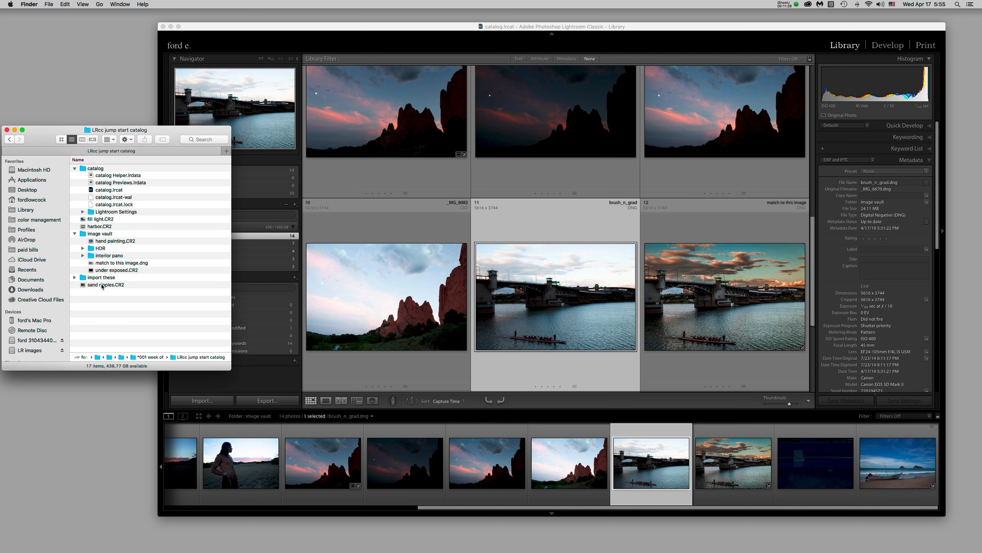
click(566, 222)
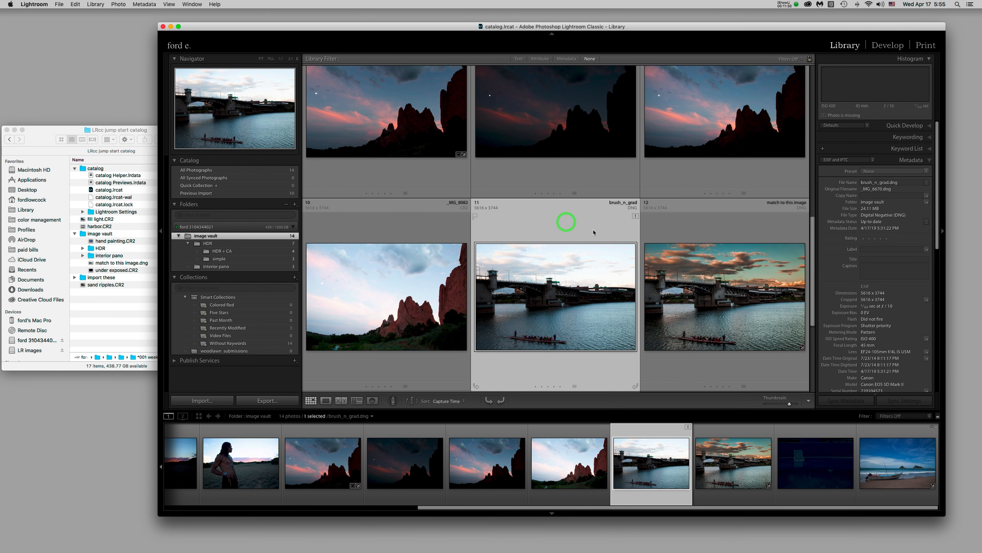
Open the brush_n_grad photo in Loupe and back to Grid, triggering the missing-file alert
double_click(636, 222)
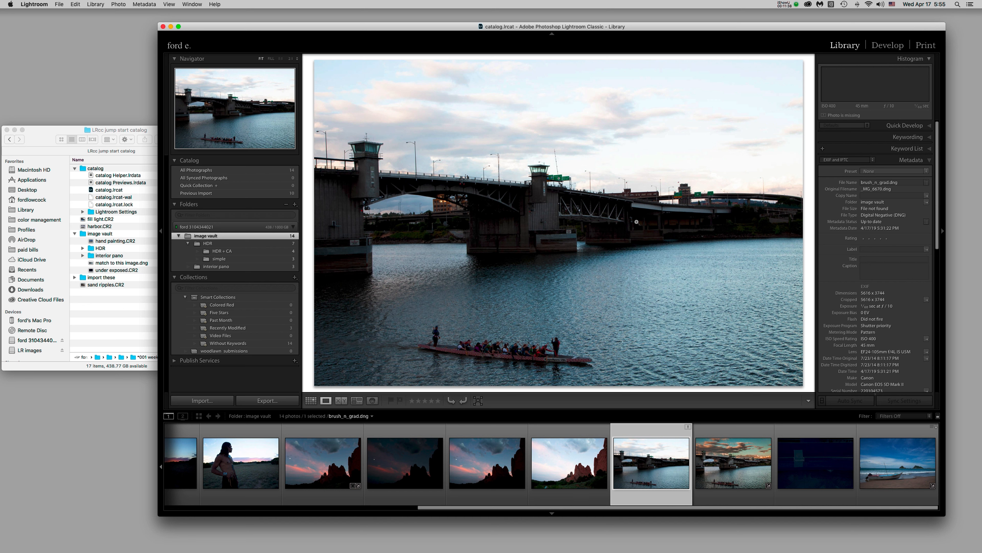
double_click(636, 221)
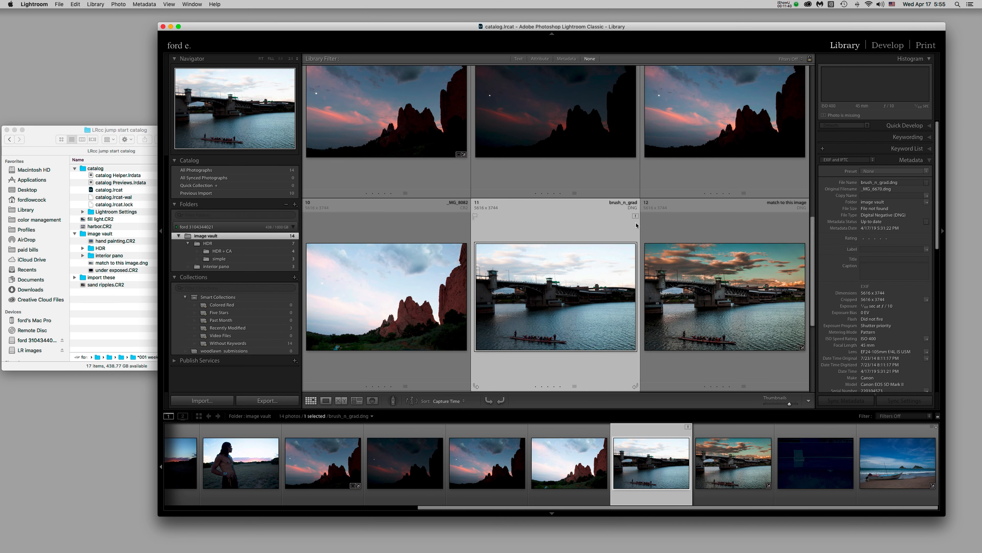
click(636, 223)
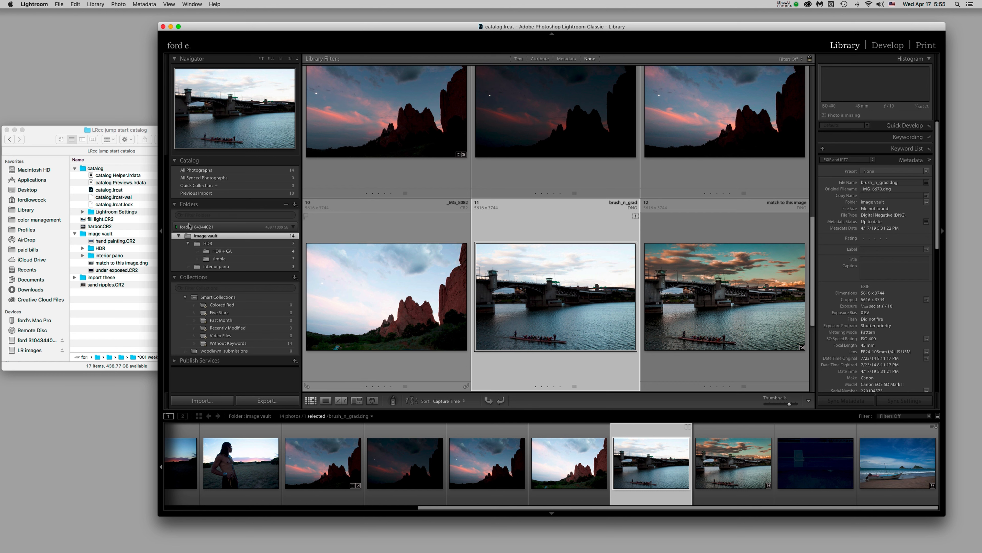
click(103, 315)
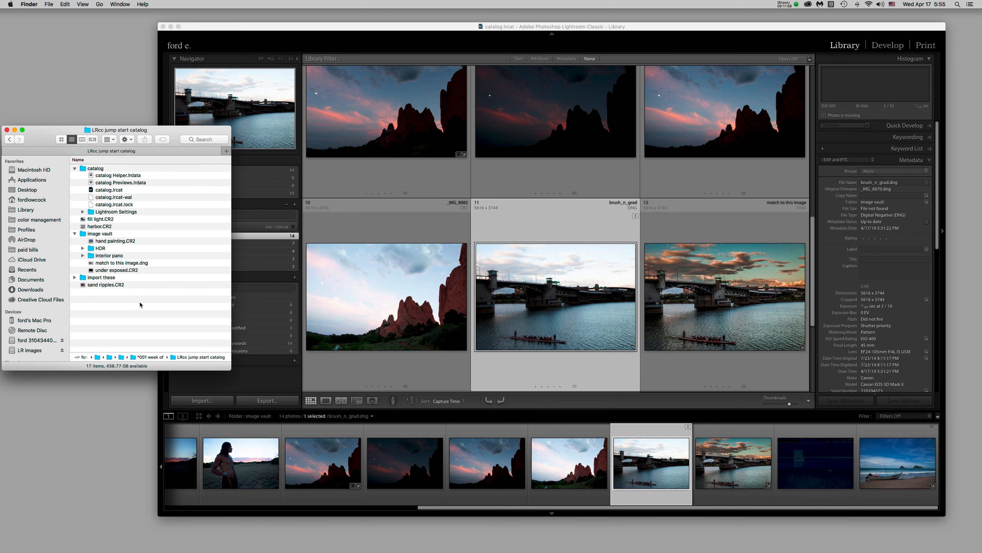
click(564, 223)
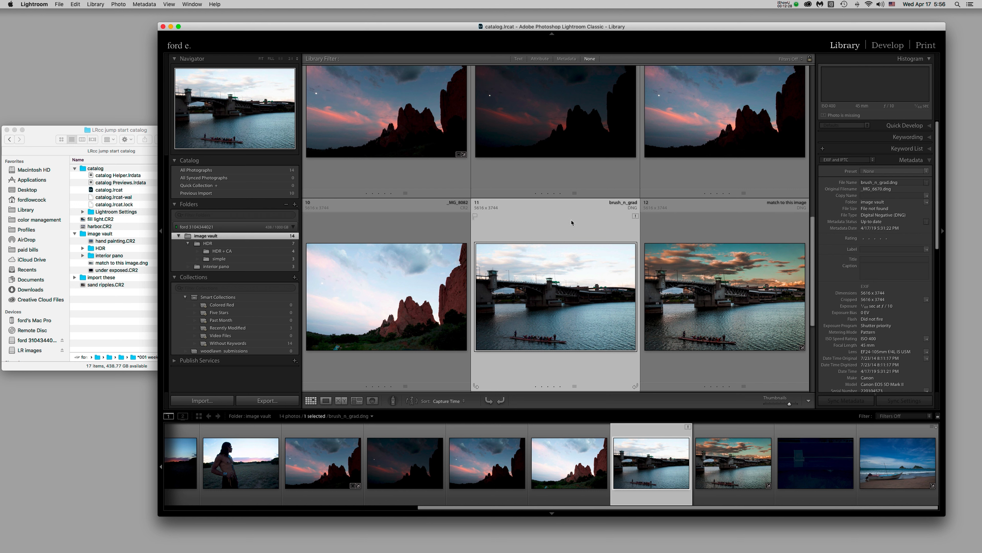
click(572, 222)
Locate the missing photo by browsing to the import these folder and selecting brush_n_grad.dng
click(635, 216)
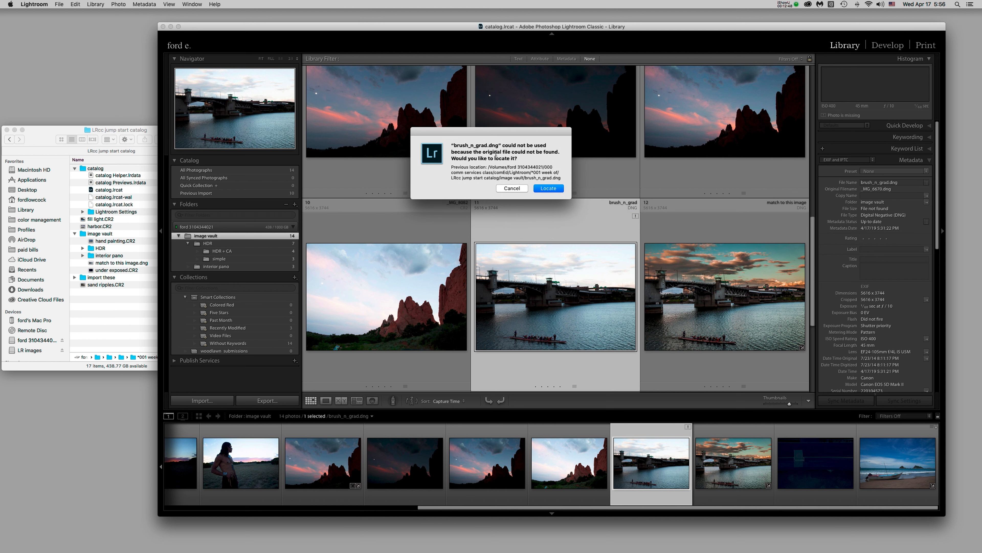
click(549, 188)
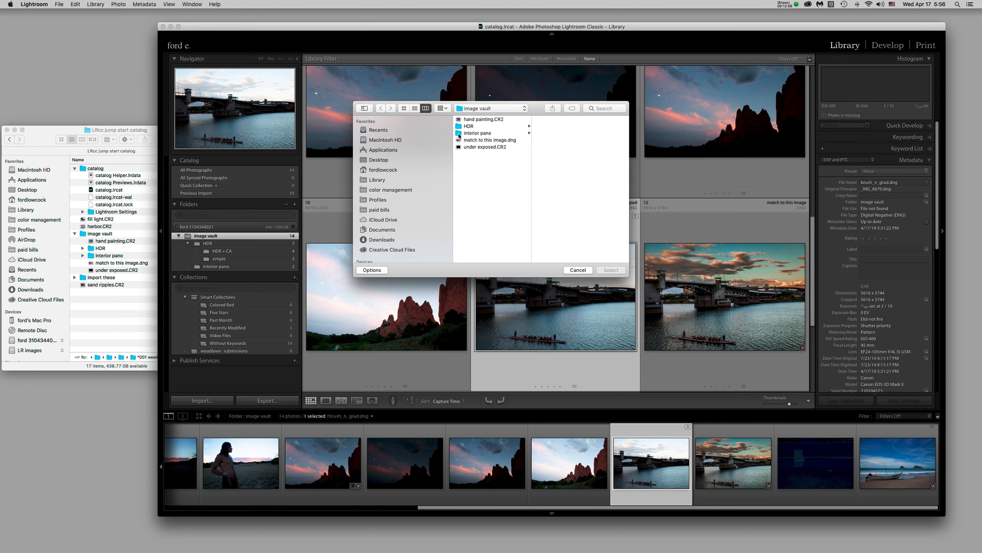
click(501, 110)
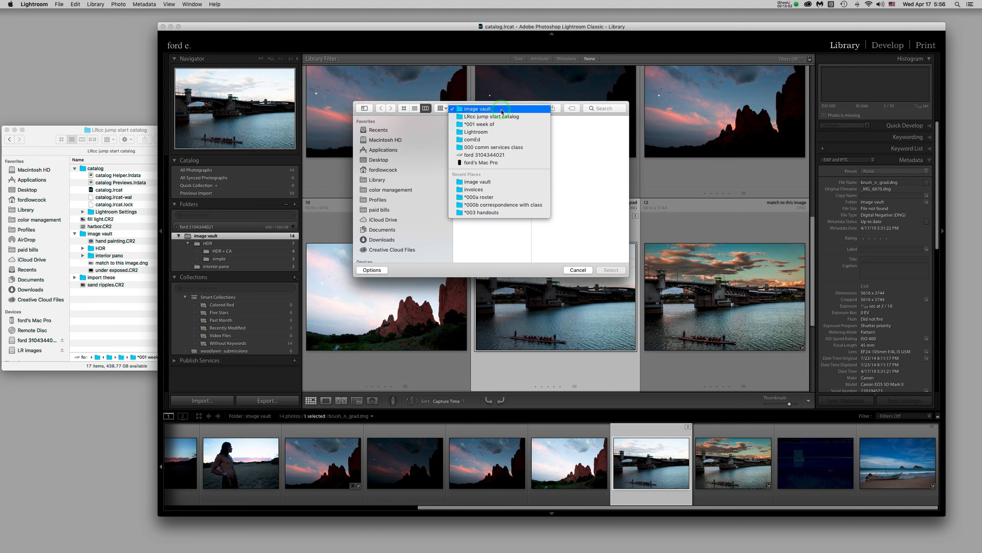
click(501, 110)
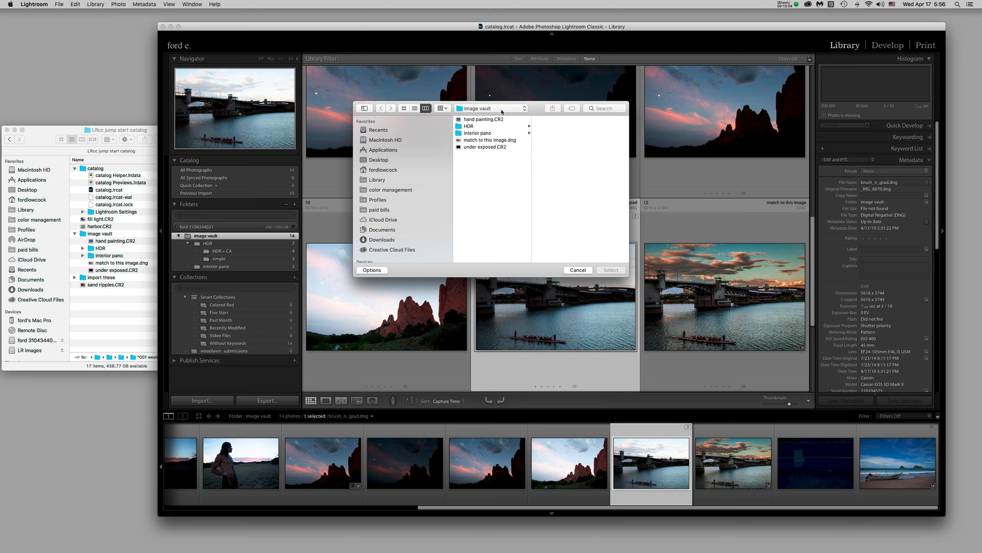
click(501, 109)
click(527, 118)
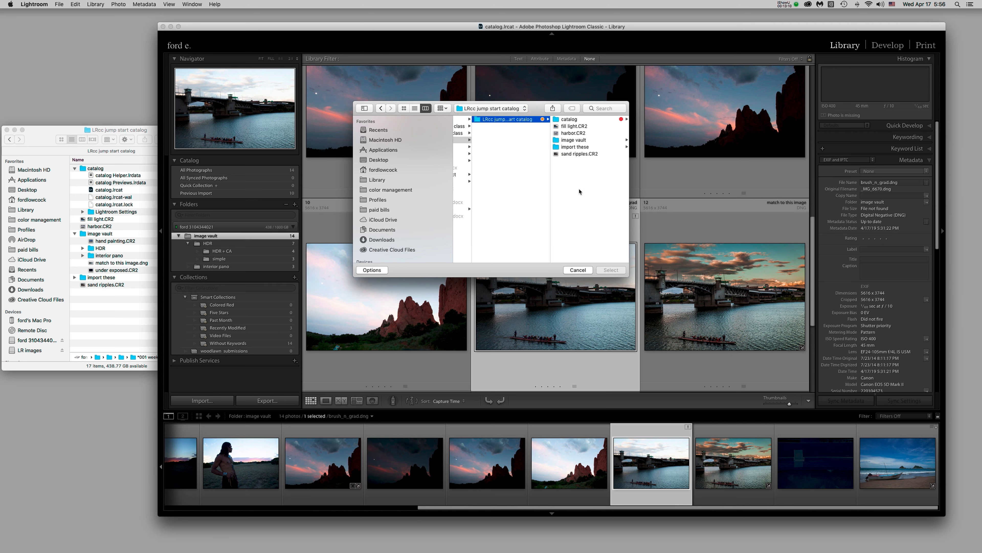
click(557, 147)
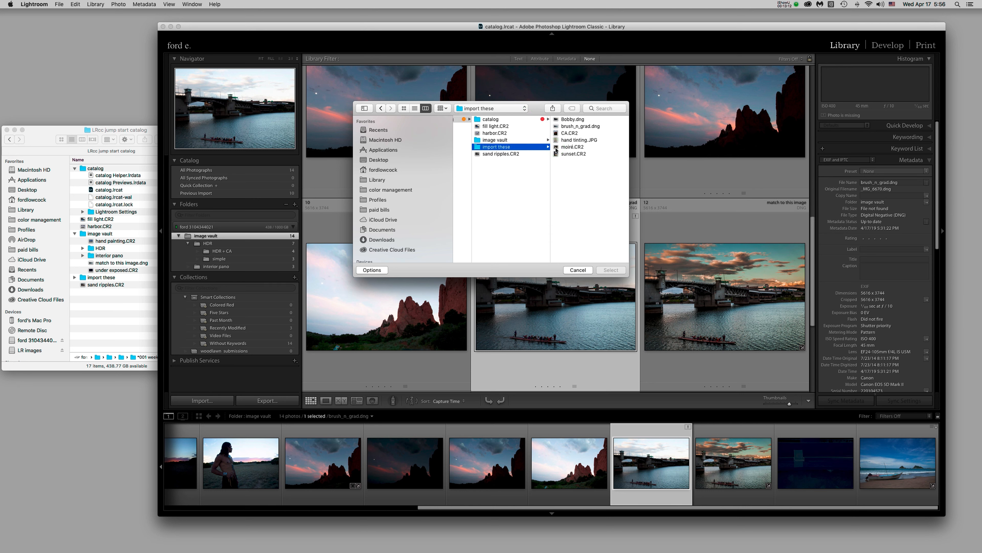
click(557, 126)
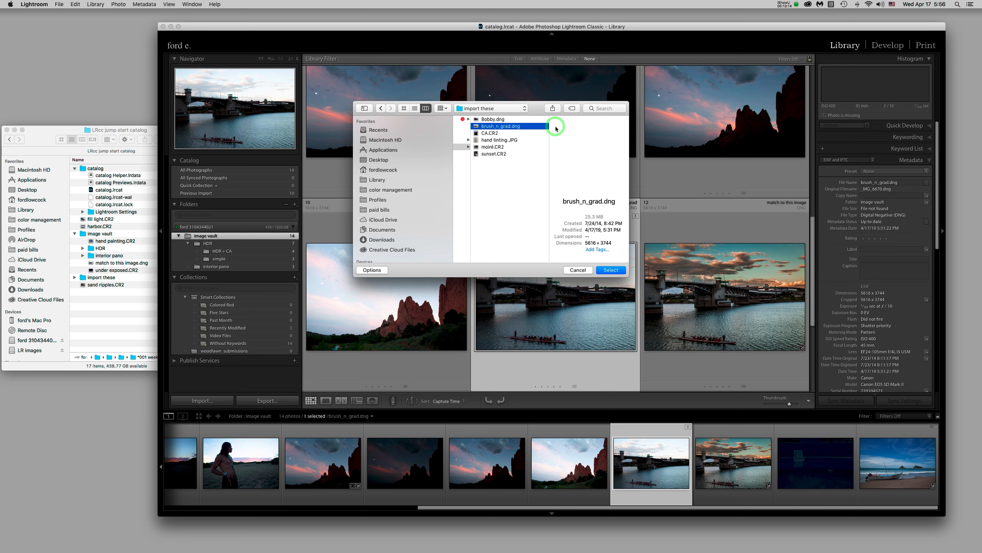
click(614, 271)
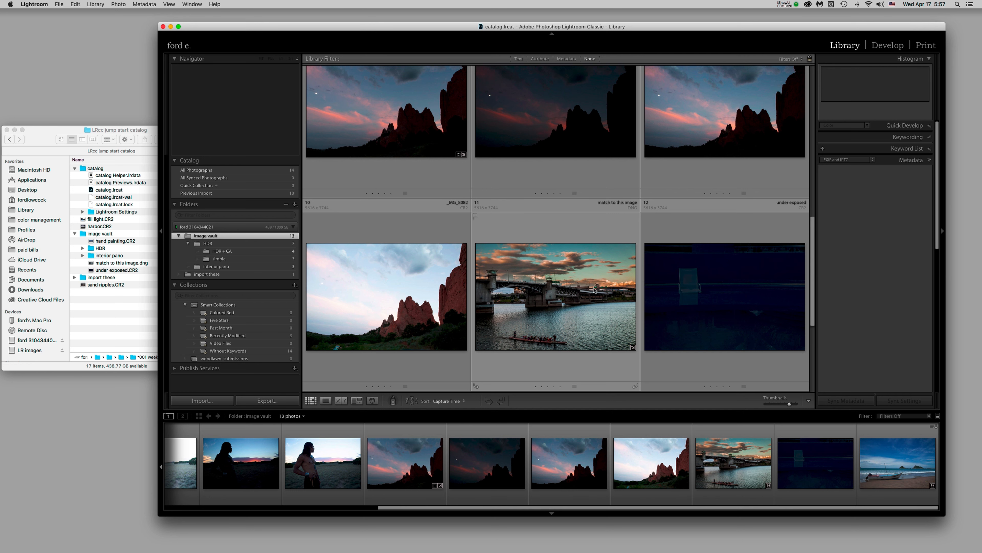
Show the import these folder in Lightroom, then expand it in Finder
click(240, 274)
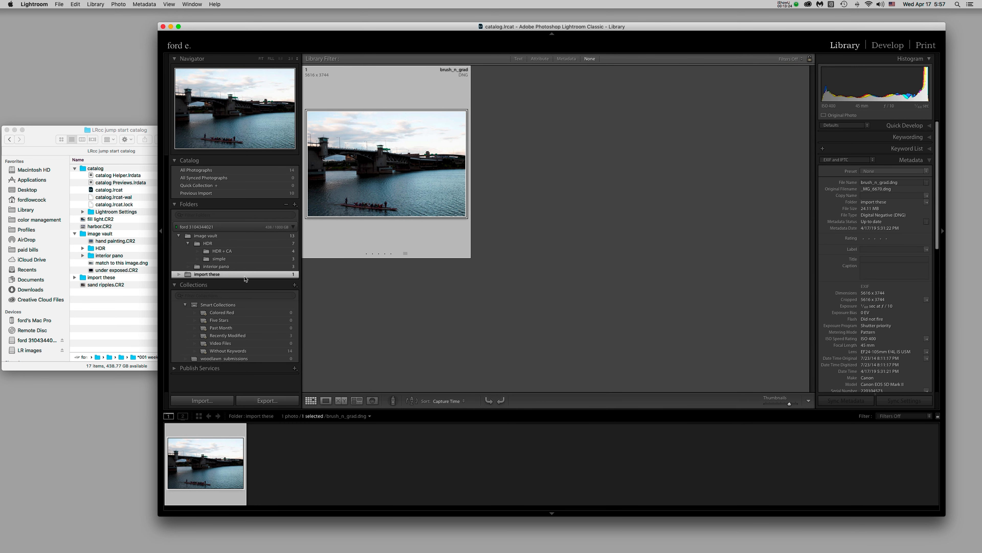
click(118, 309)
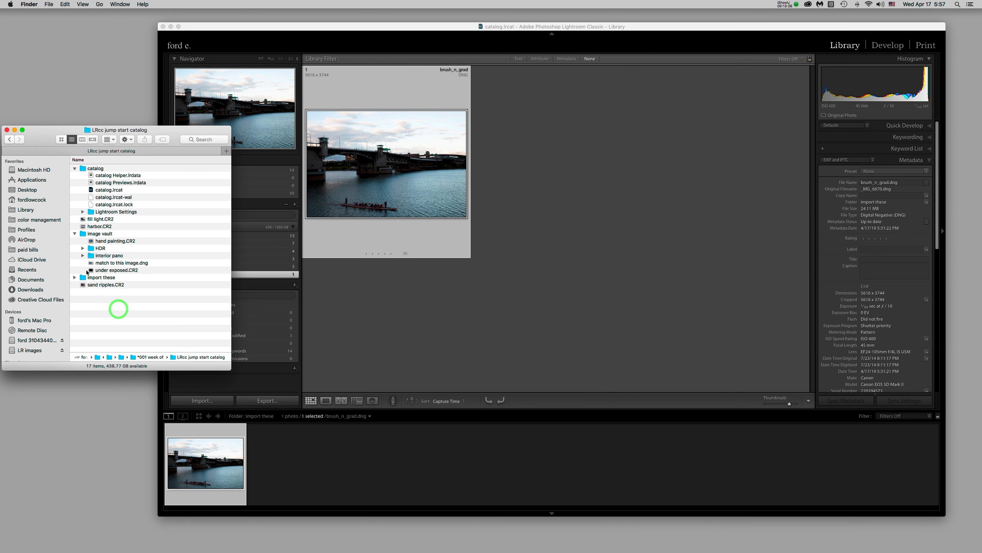
click(75, 277)
click(82, 278)
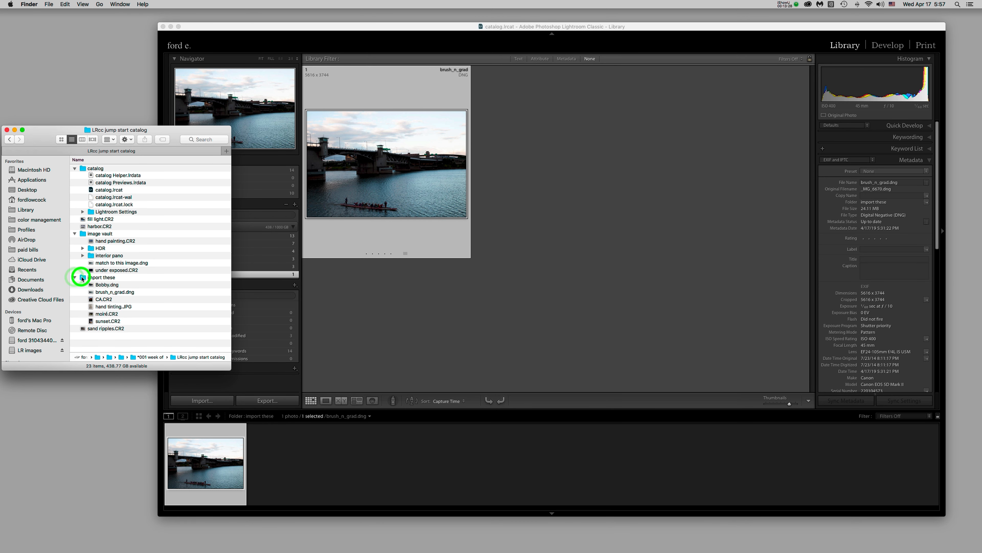
Review its six files (Bobby.dng, brush_n_grad.dng, CA.CR2, hand tinting.JPG, moiré.CR2, sunset.CR2), then show import these in Lightroom
click(125, 285)
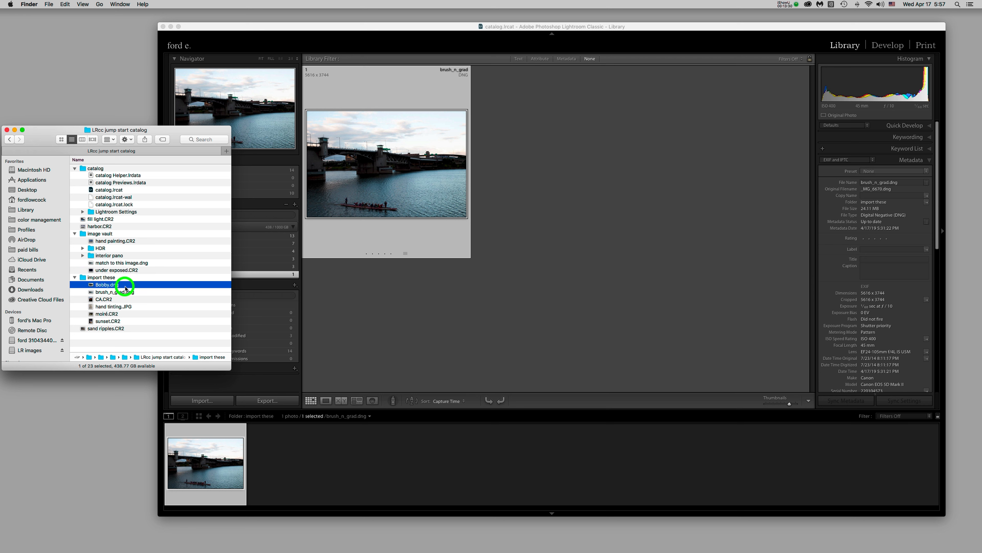
click(142, 293)
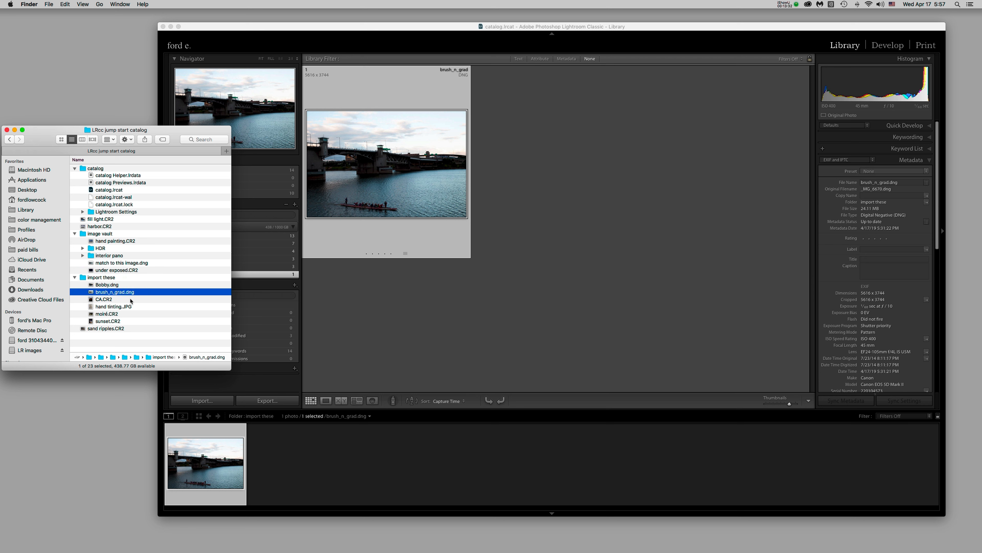
click(131, 299)
click(136, 306)
click(136, 313)
click(136, 321)
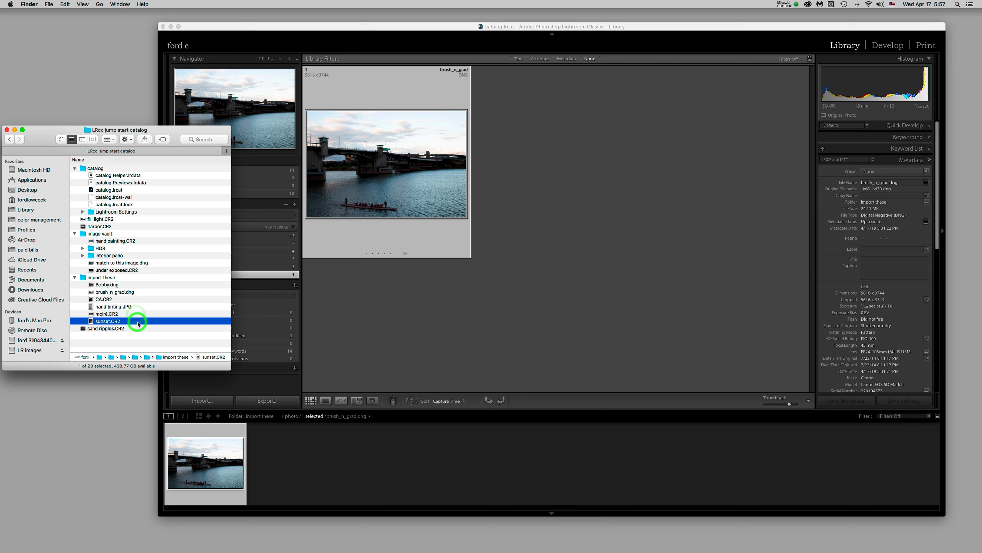
click(388, 305)
click(247, 274)
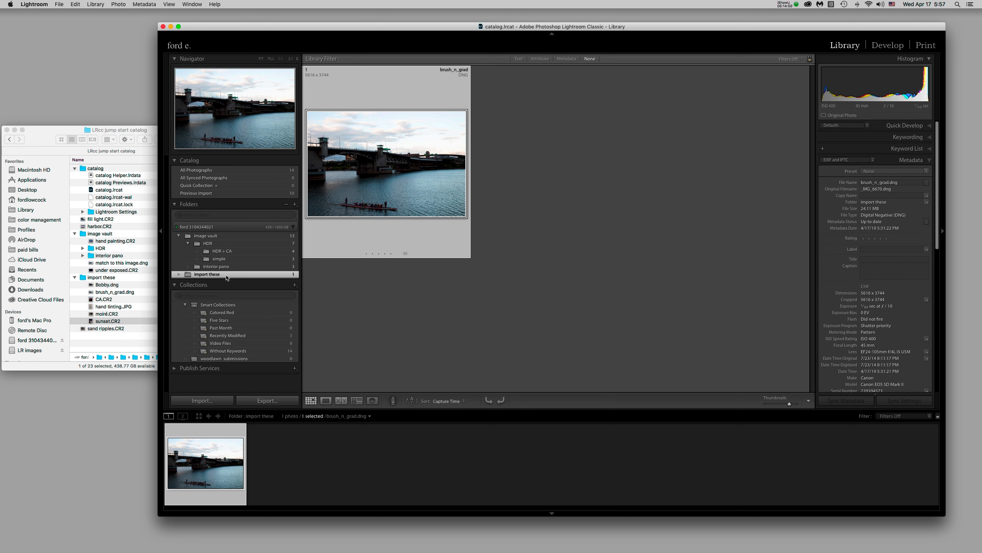
Drag the brush_n_grad photo onto the image vault folder and confirm the move
click(377, 180)
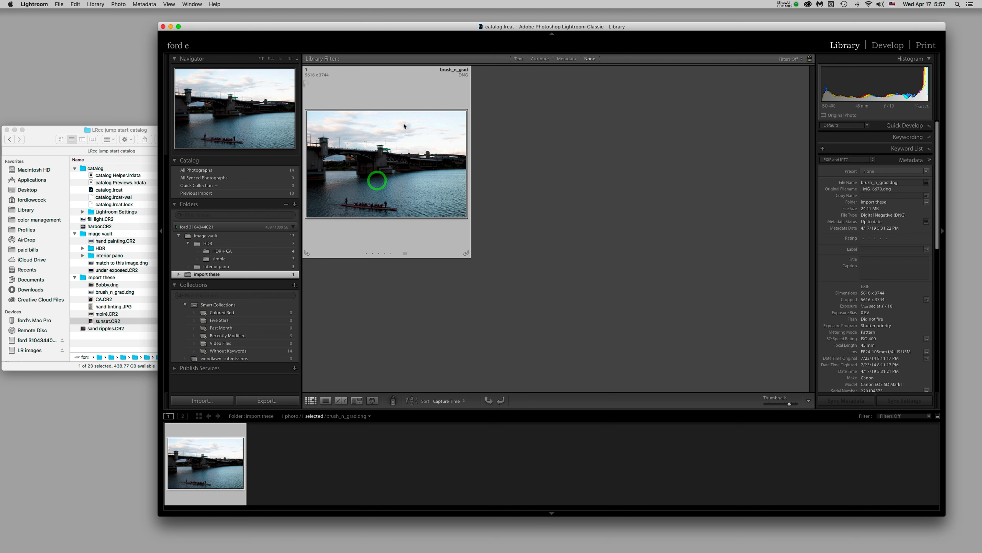
click(385, 86)
click(384, 171)
click(388, 170)
drag(389, 173, 232, 237)
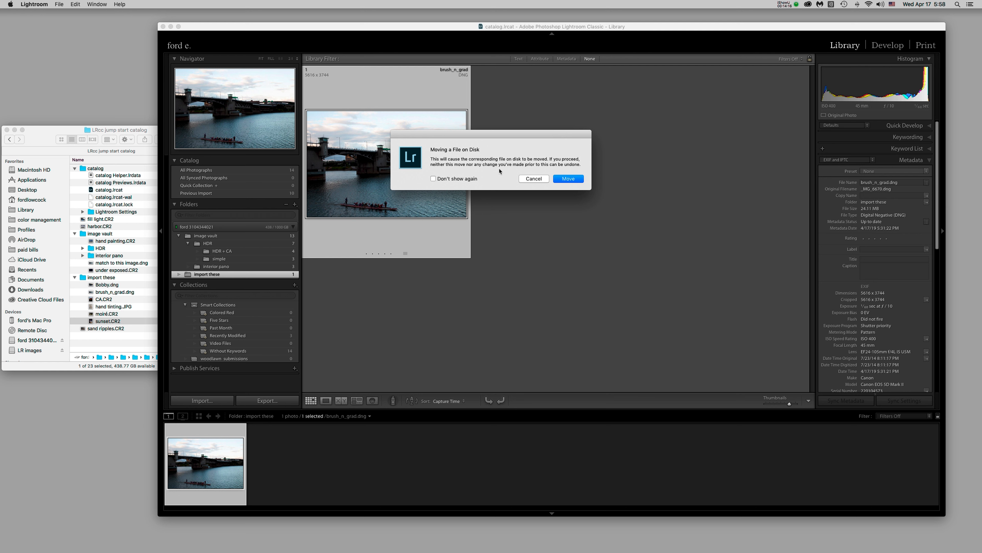
click(574, 180)
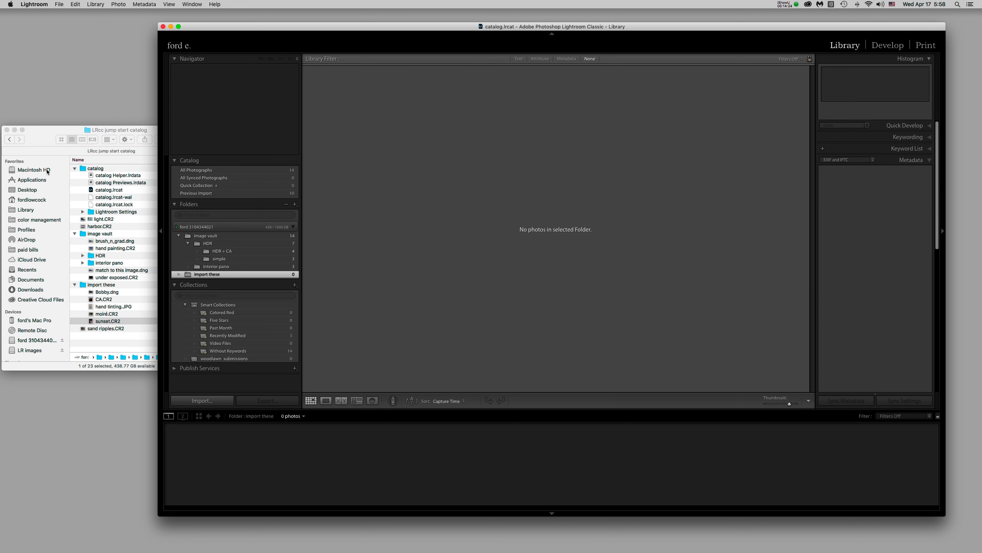
Confirm brush_n_grad appears in image vault and import these is now empty
click(43, 140)
click(398, 200)
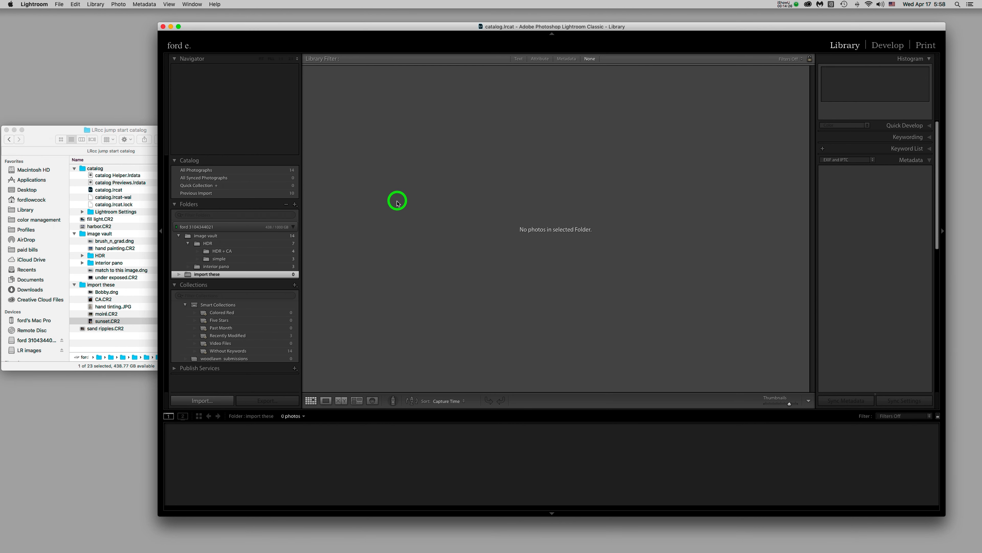
click(245, 237)
scroll(604, 321, down, 10)
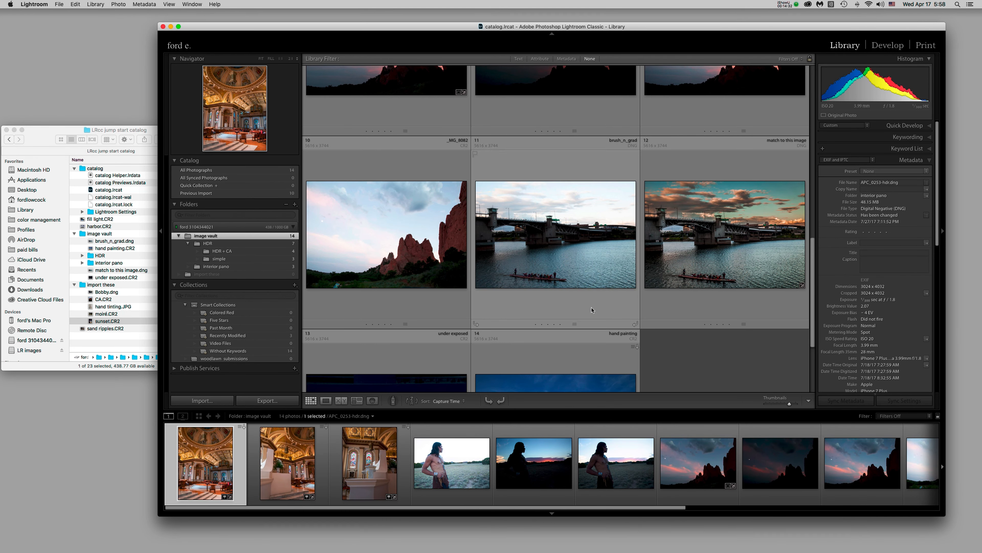
click(592, 298)
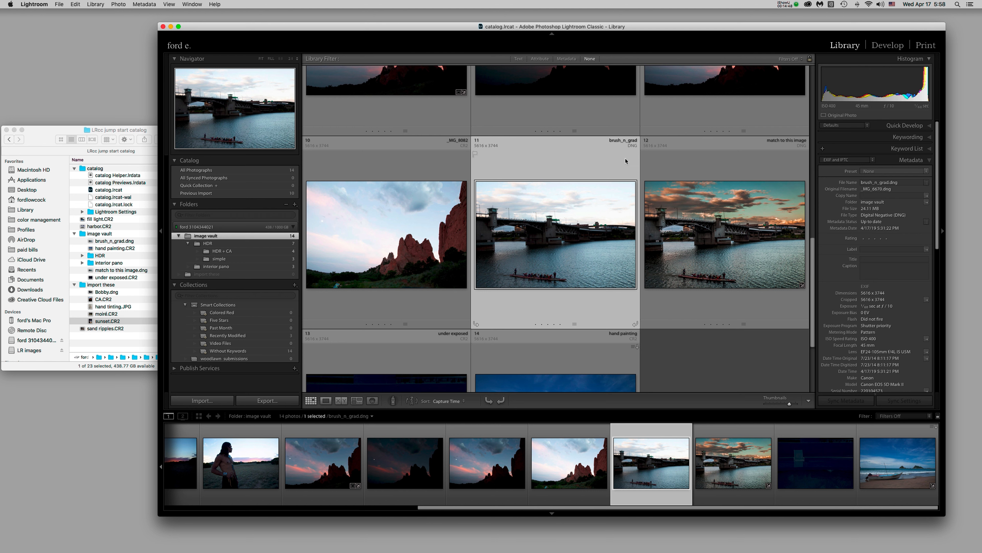
click(254, 274)
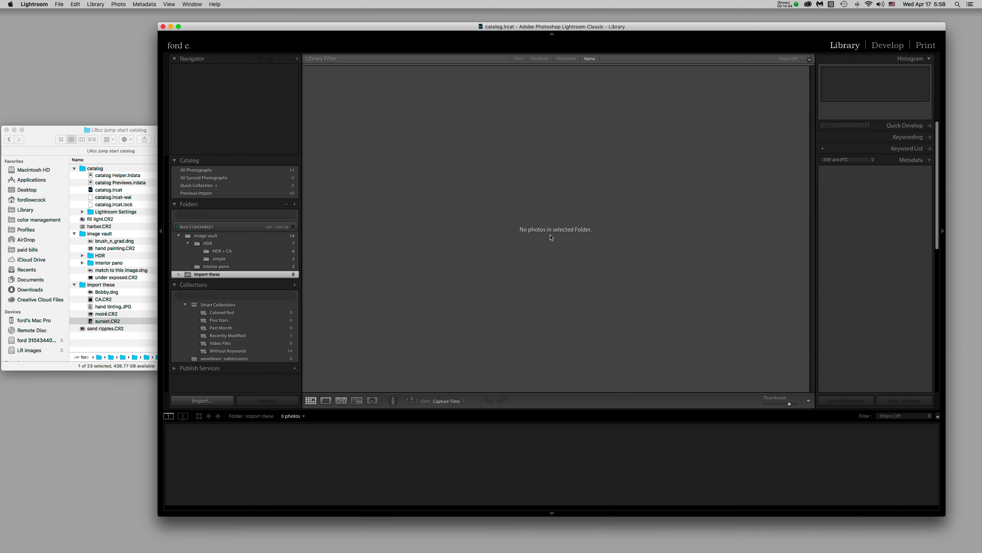
Remove the import these folder from the catalog, then open the Import window
right_click(237, 276)
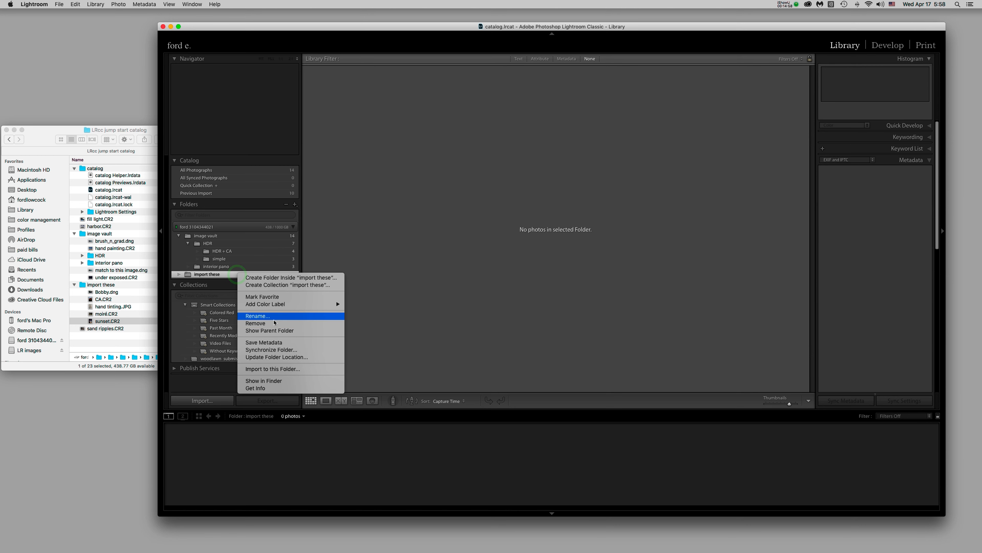
click(265, 324)
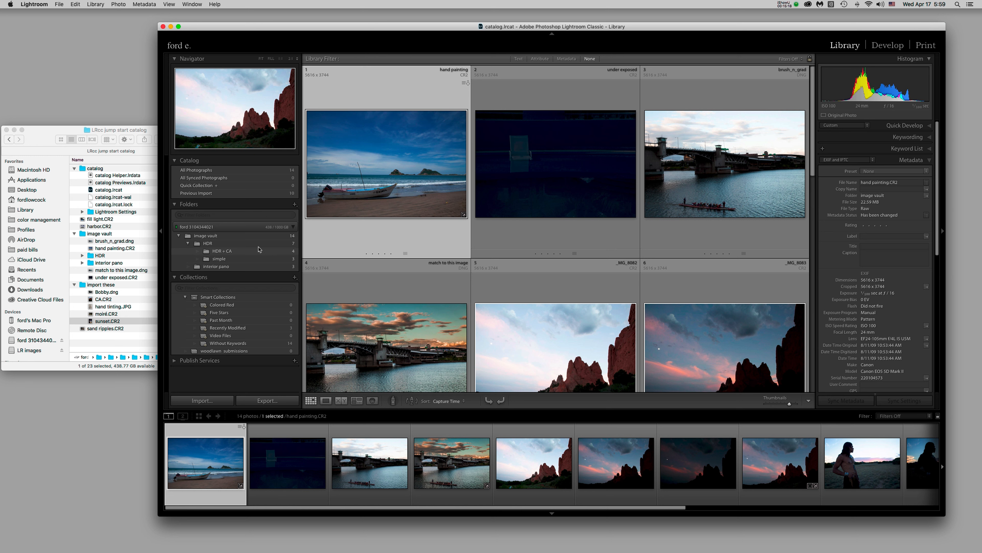
click(197, 388)
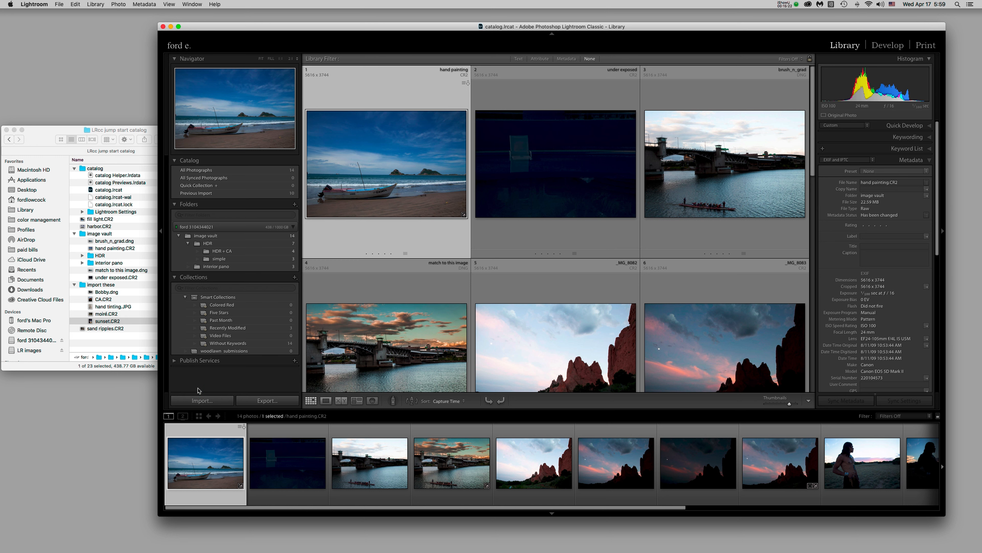
click(198, 389)
click(200, 401)
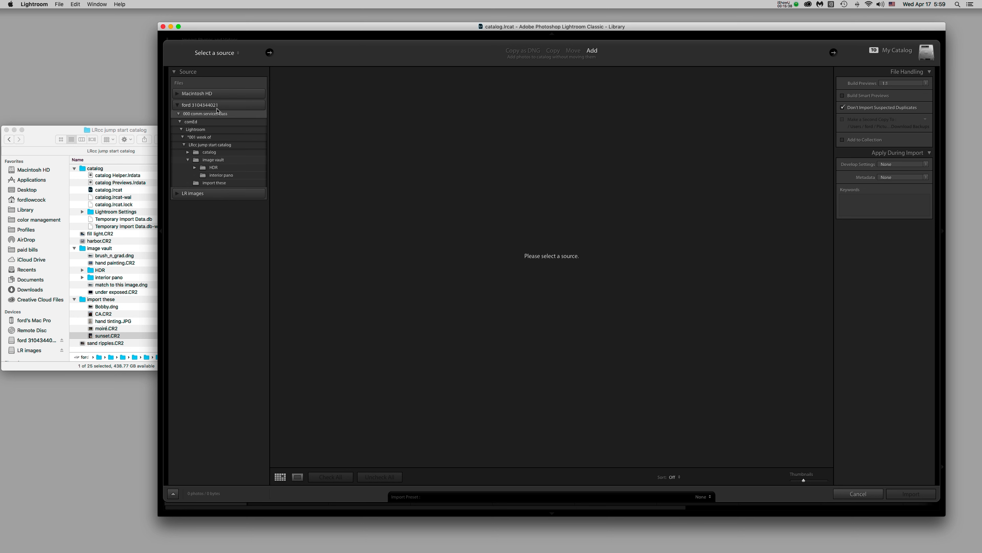
click(218, 82)
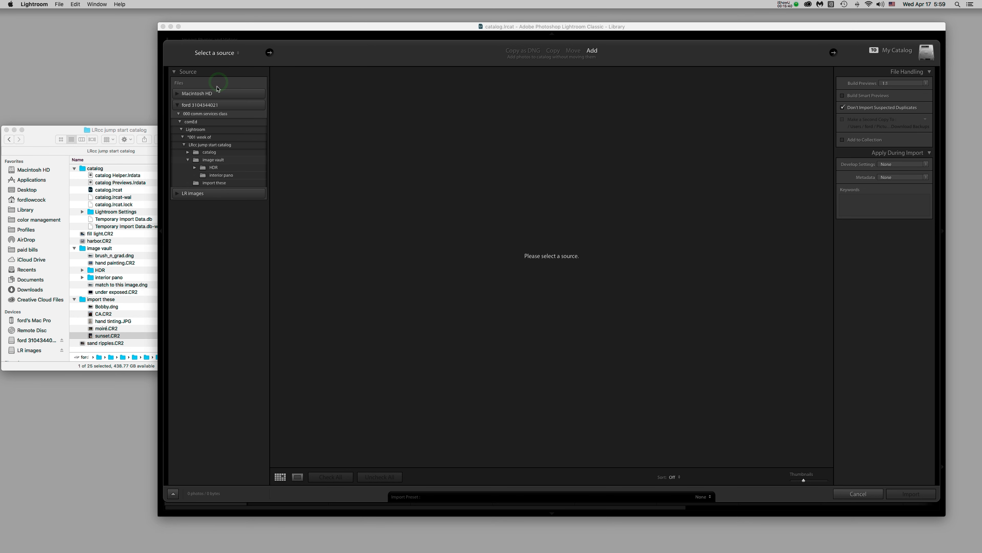
click(209, 235)
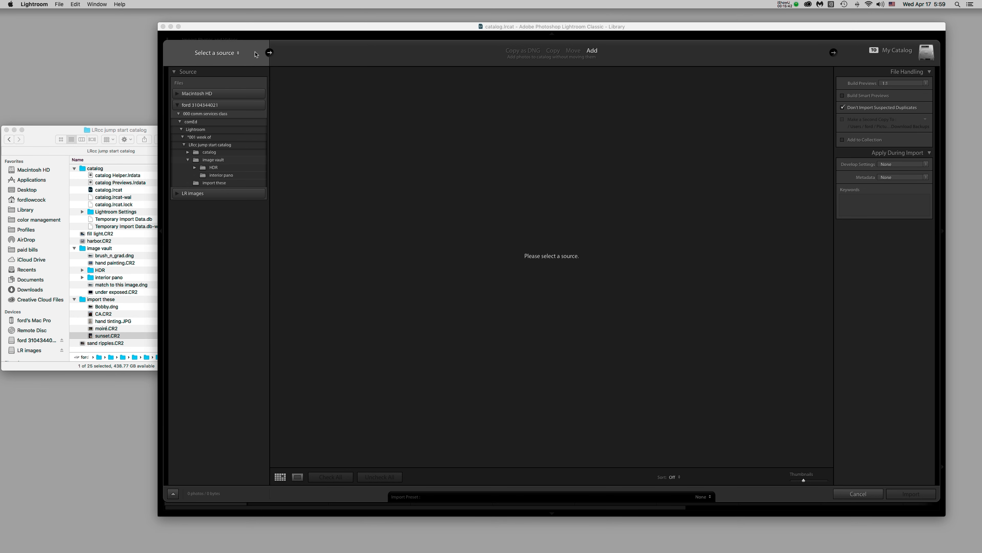
click(222, 57)
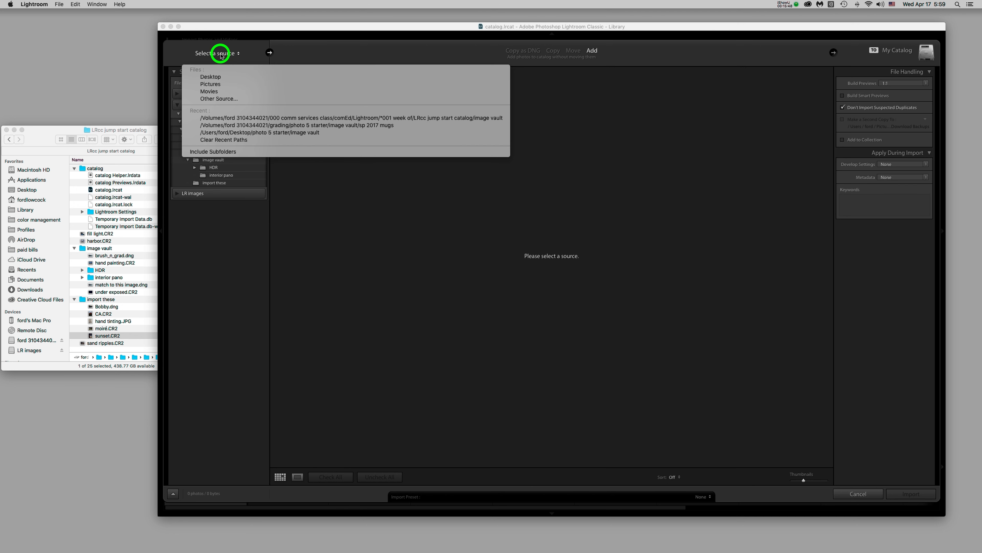
click(221, 56)
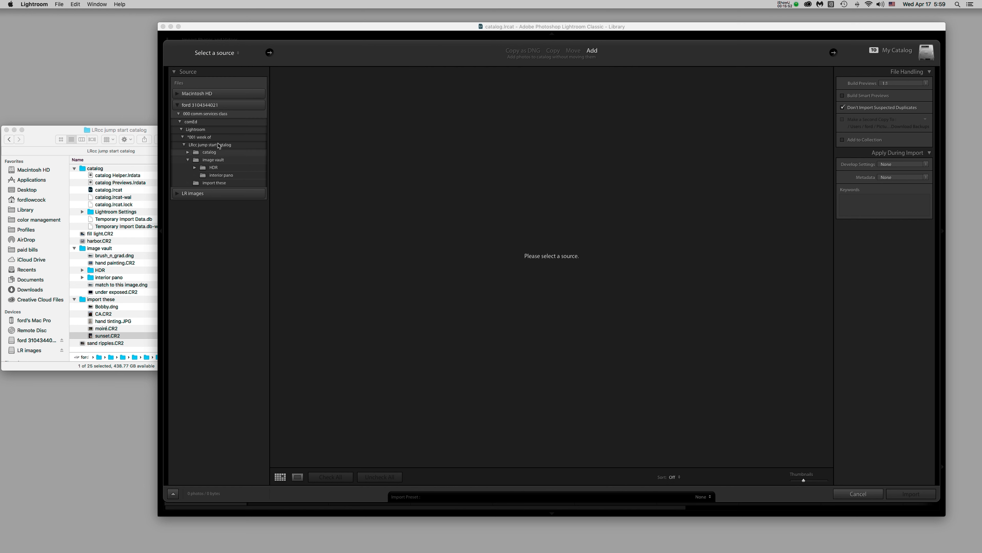
click(618, 51)
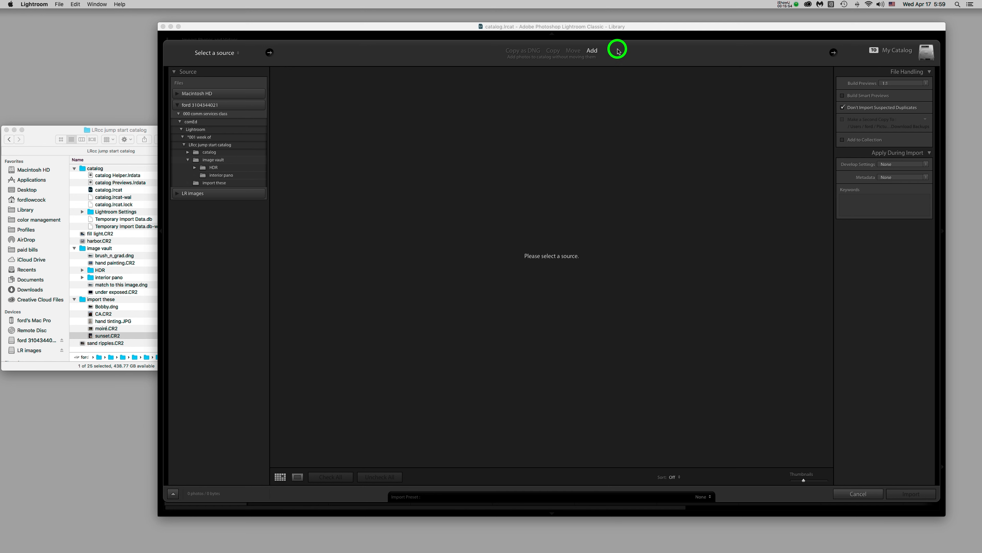
click(481, 51)
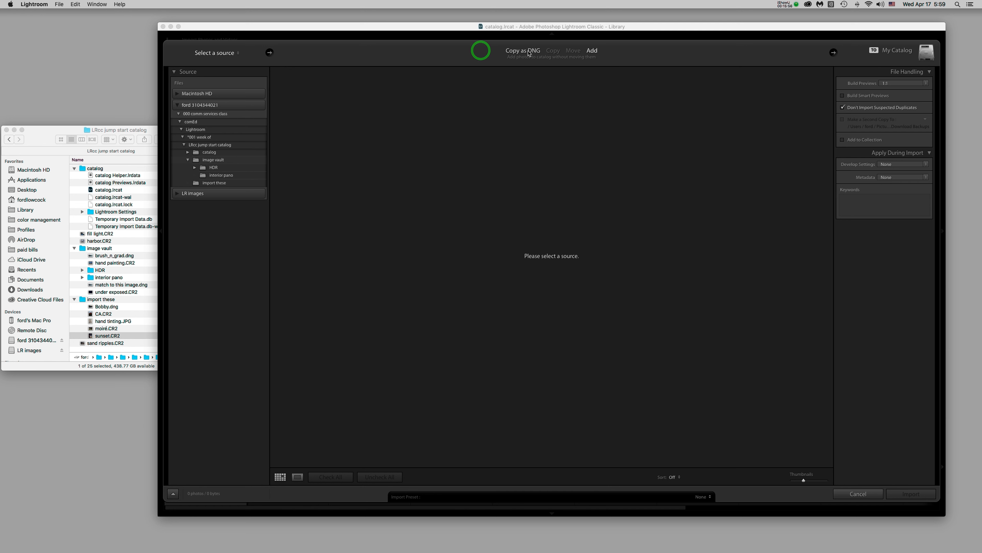
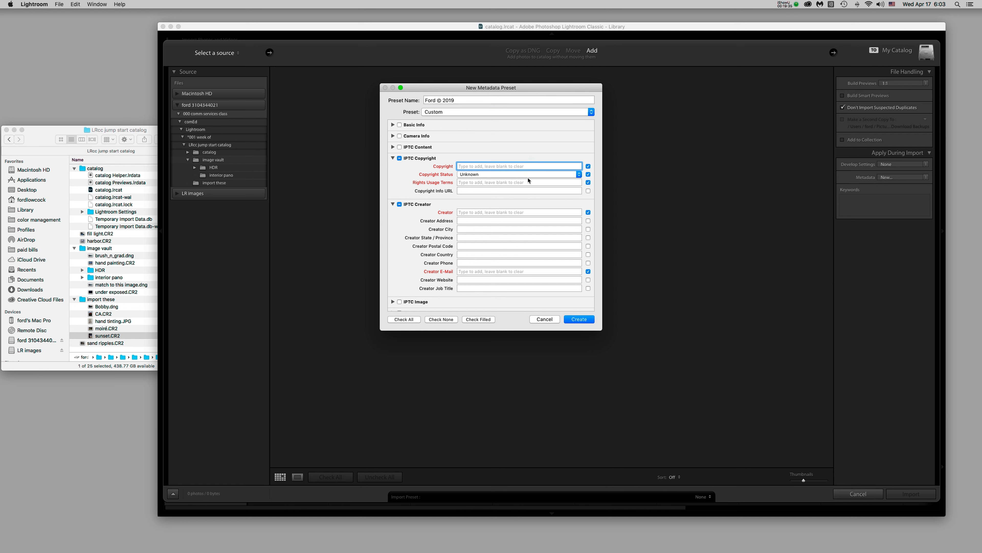
Mark the preset Copyrighted, add a © 2019 copyright notice and usage terms requiring written permission
click(528, 177)
click(526, 182)
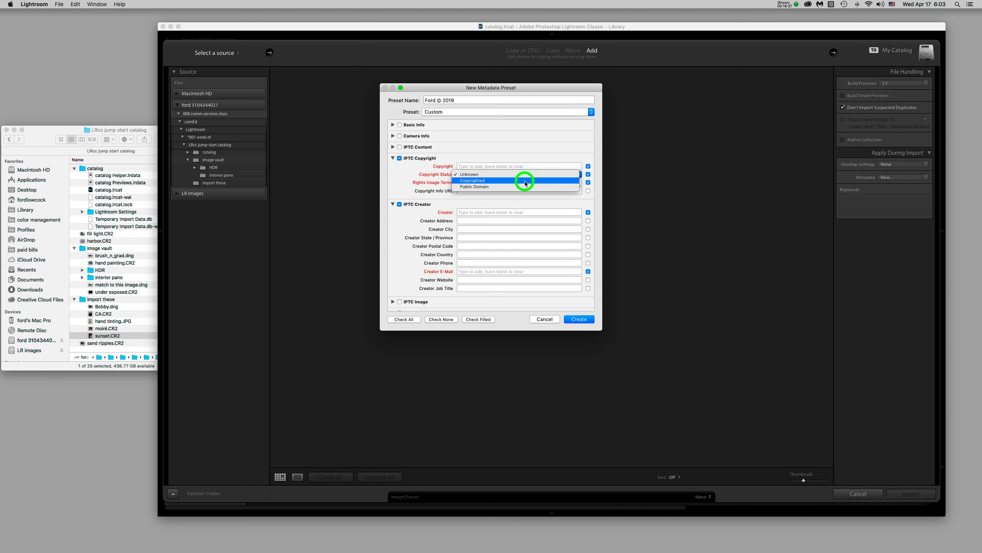
click(531, 165)
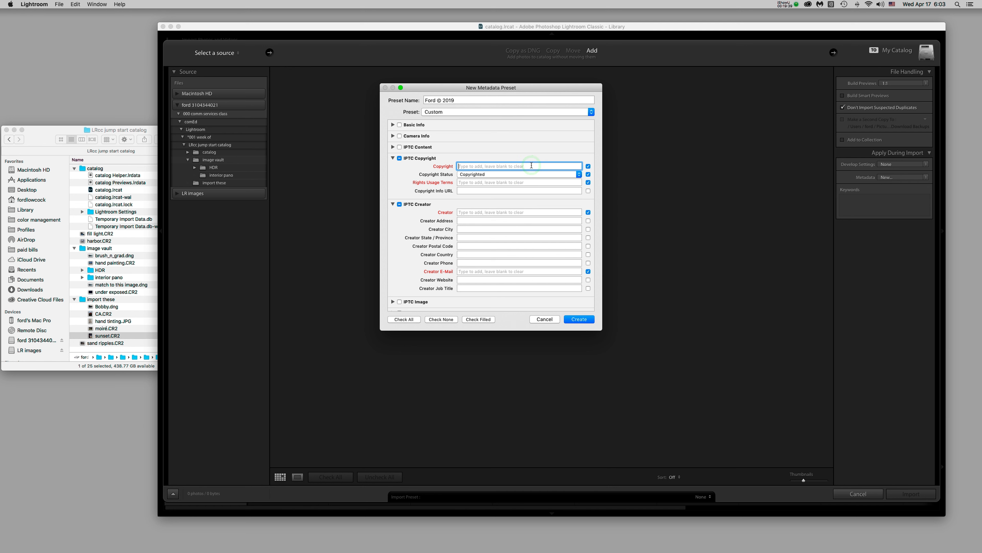
text(Ford Lowcock © 2019)
click(523, 182)
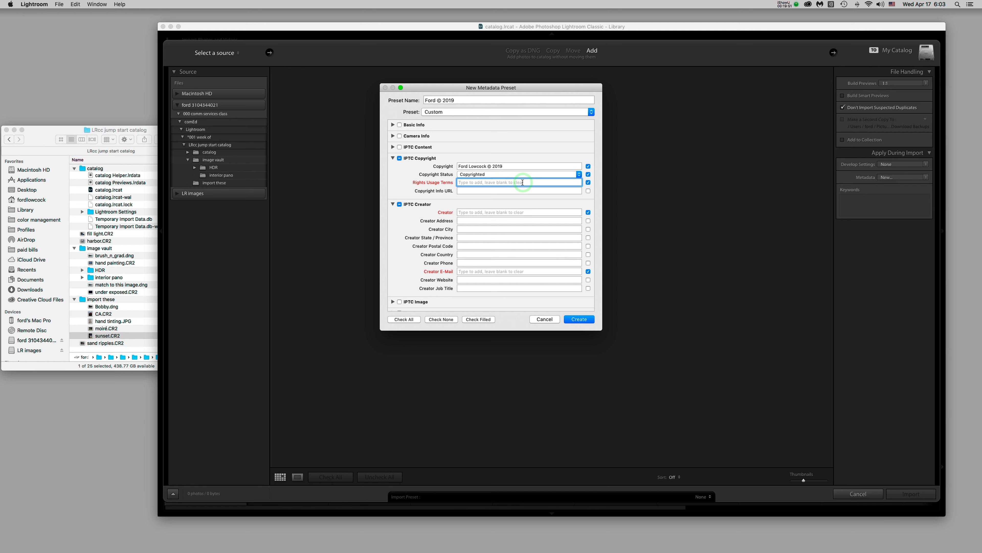
text(No)
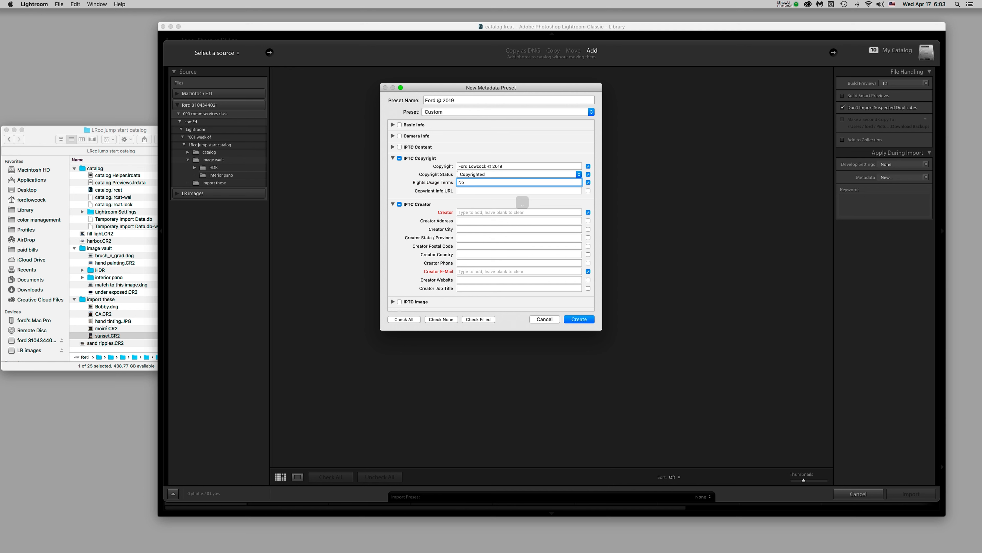
text( use with)
text(on s)
text(ome)
key(BackSpace)
key(BackSpace)
key(BackSpace)
text(rom copyright owner.)
Fill in the Creator field with the creator's name and the Creator E-Mail field with their address
click(485, 191)
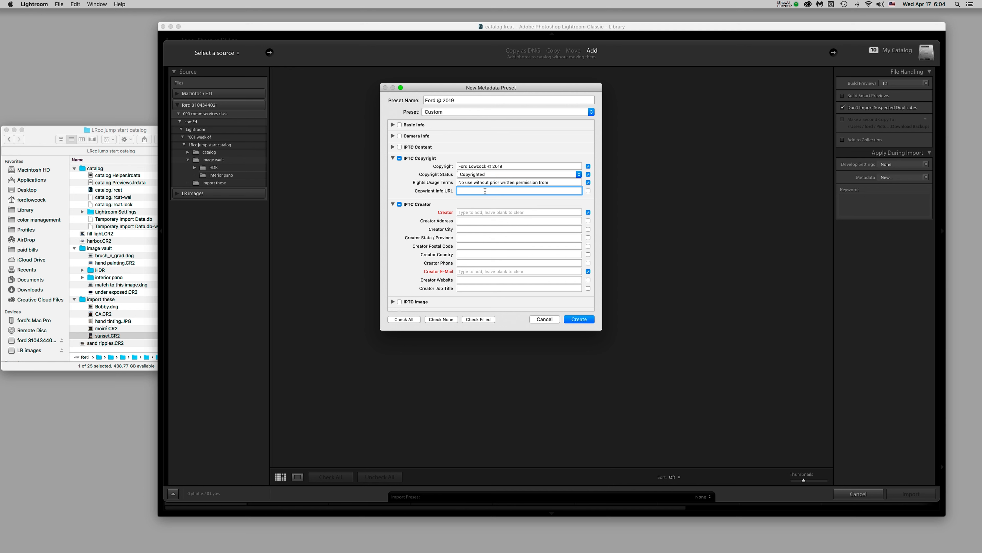
click(484, 211)
text(Ford Lowcock)
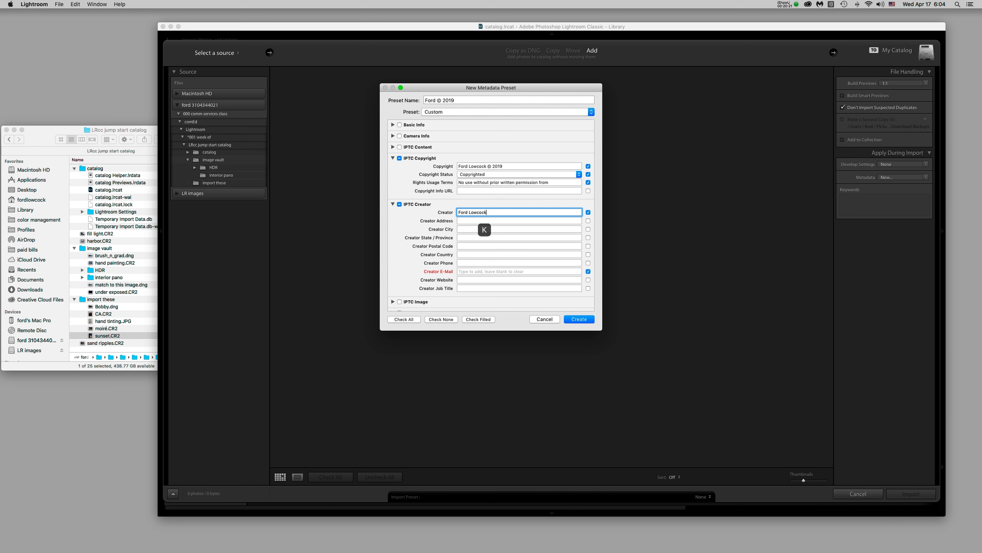
click(479, 271)
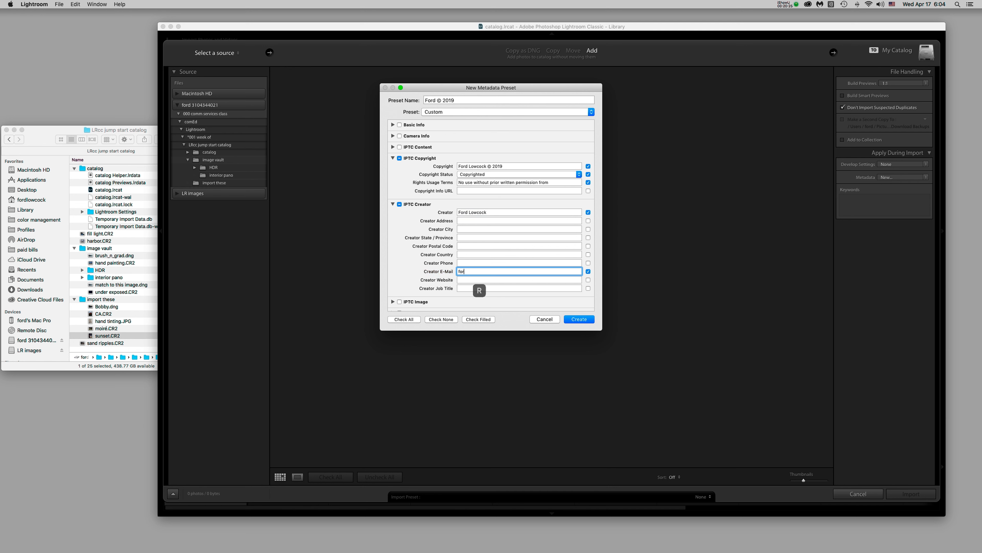
scroll(467, 221, down, 5)
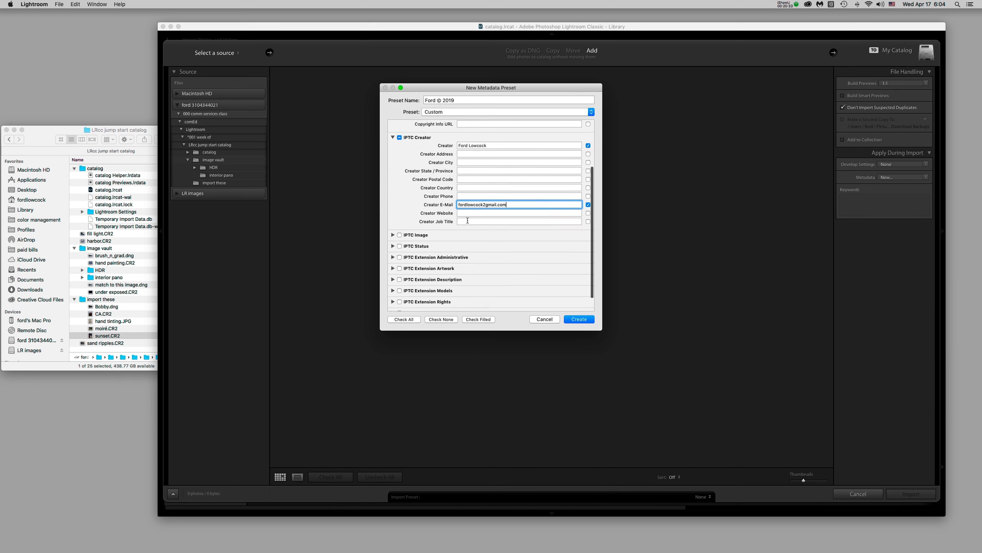
scroll(449, 248, up, 3)
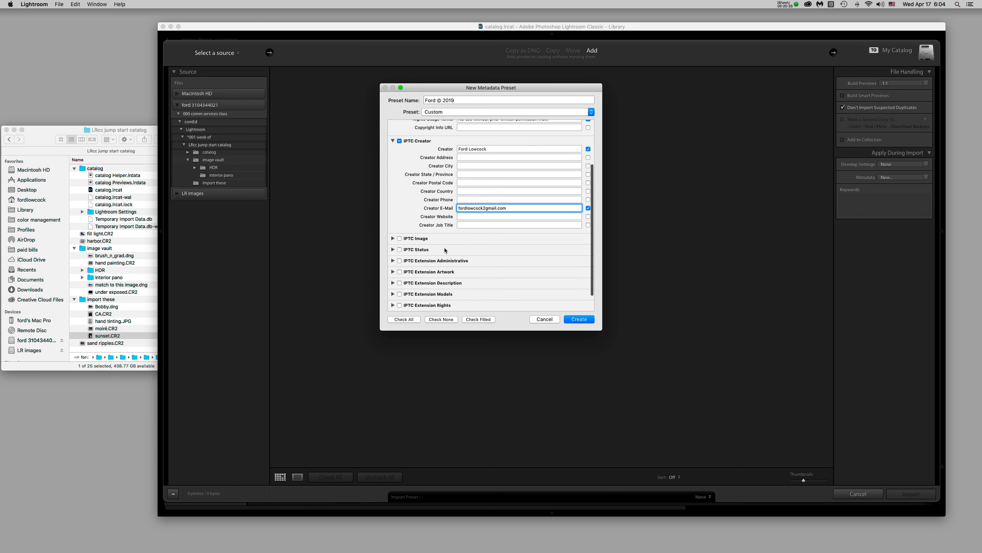
scroll(445, 250, down, 2)
scroll(499, 218, up, 4)
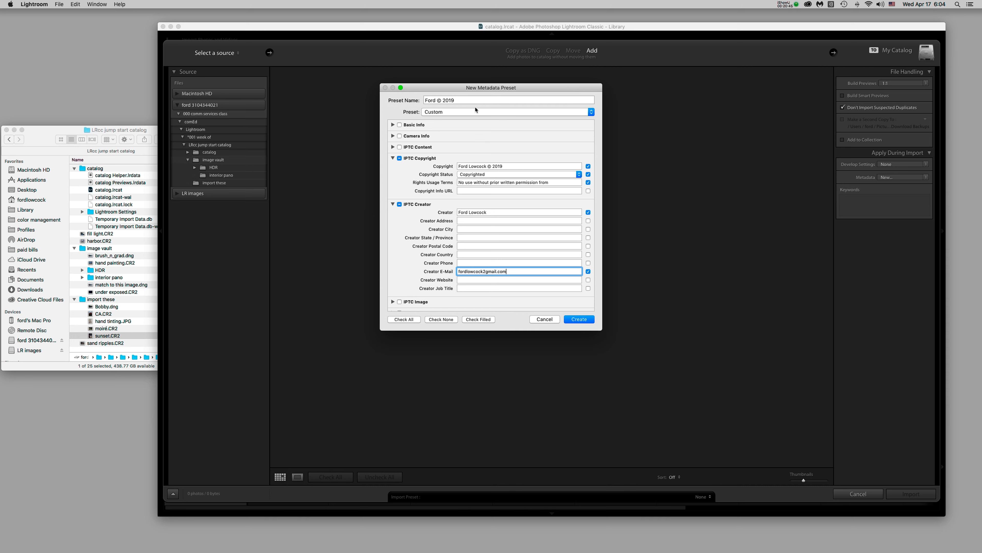
Save the new copyright preset and choose it as the import Metadata preset
click(579, 320)
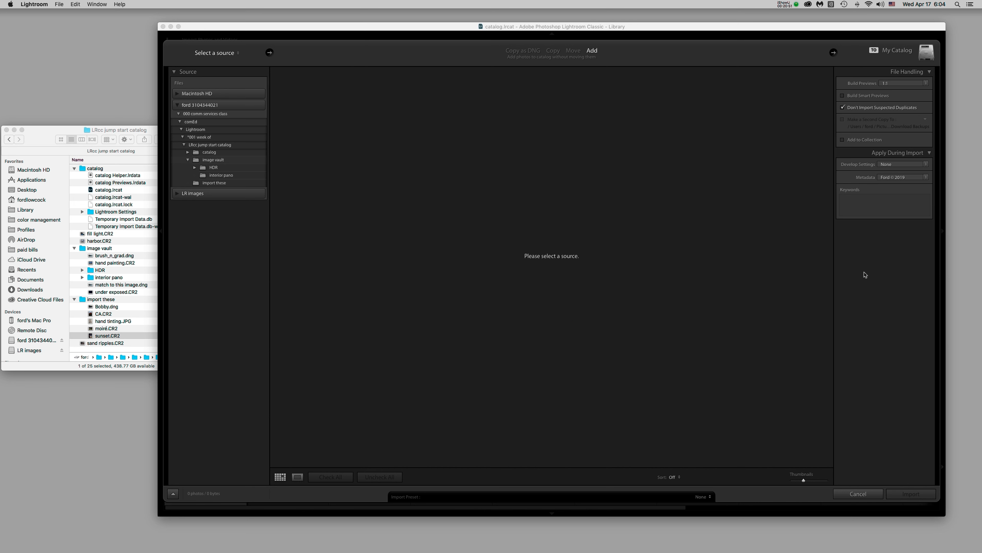
click(917, 177)
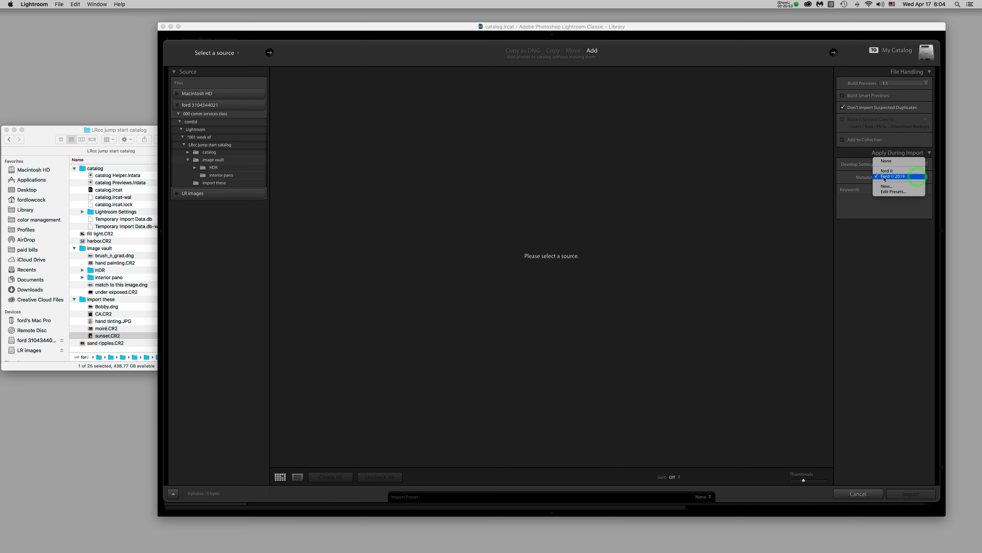
click(914, 177)
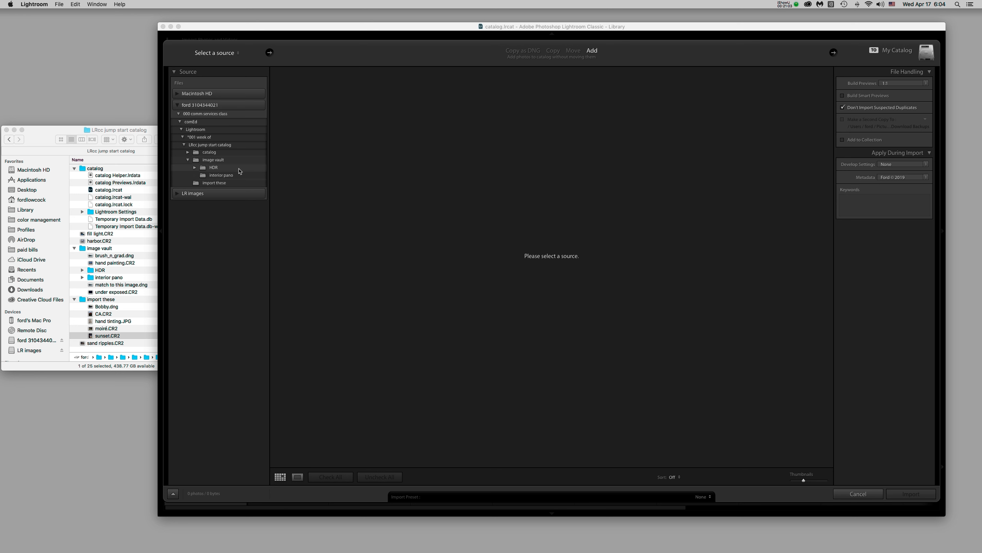
Import the five photos from the import these folder
click(196, 184)
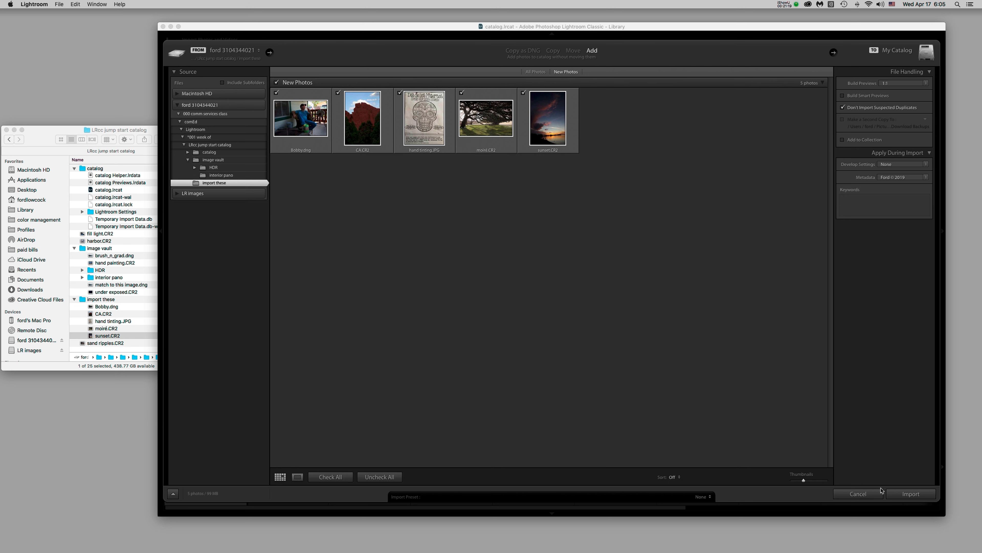
click(916, 475)
click(916, 476)
click(913, 494)
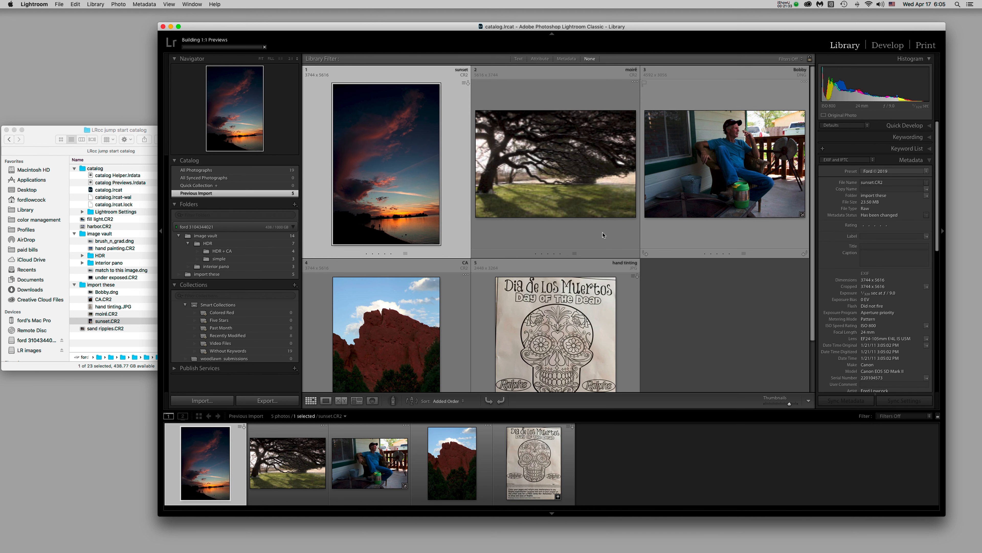
Compare the import these and image vault folders in Lightroom and in Finder
click(231, 276)
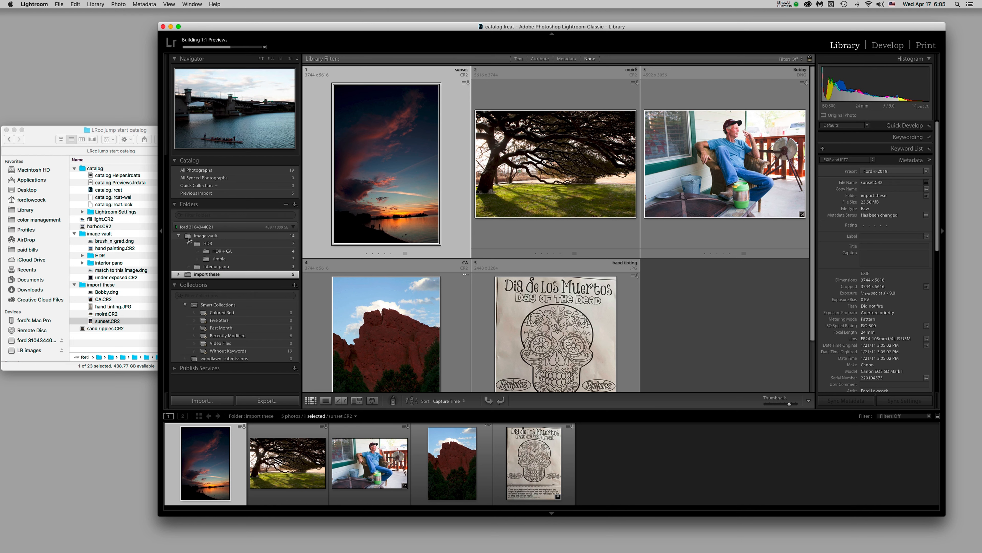
click(189, 238)
click(188, 274)
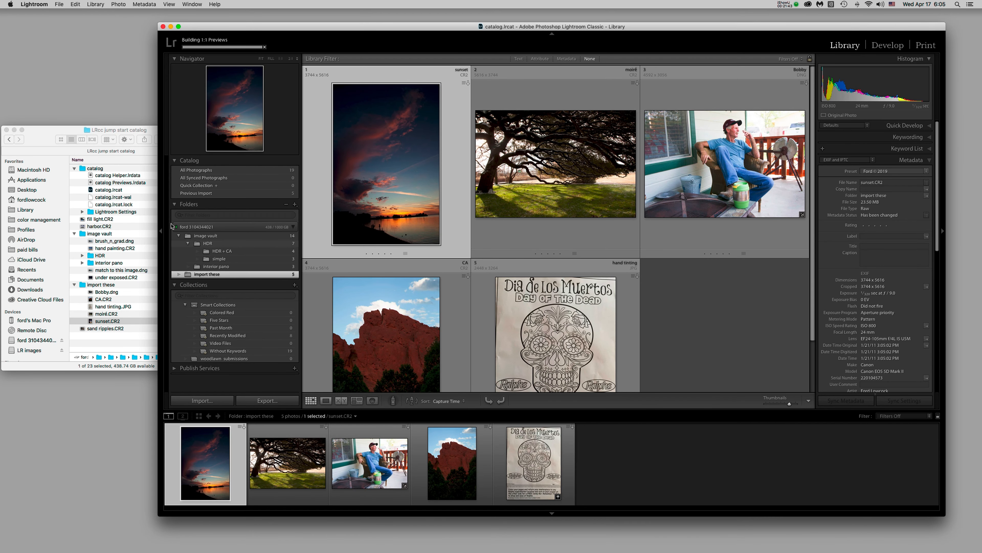
click(82, 285)
click(82, 286)
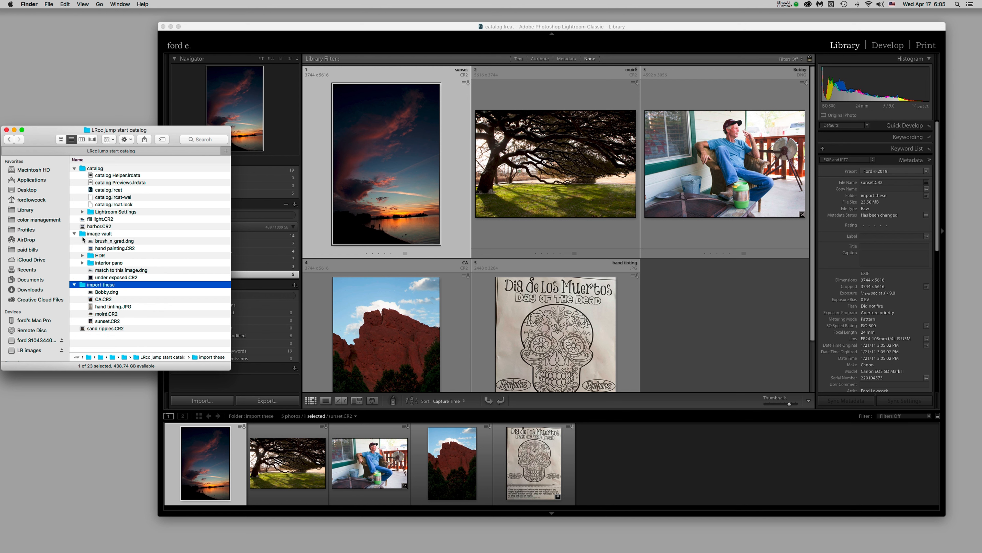
click(80, 235)
click(80, 283)
click(279, 127)
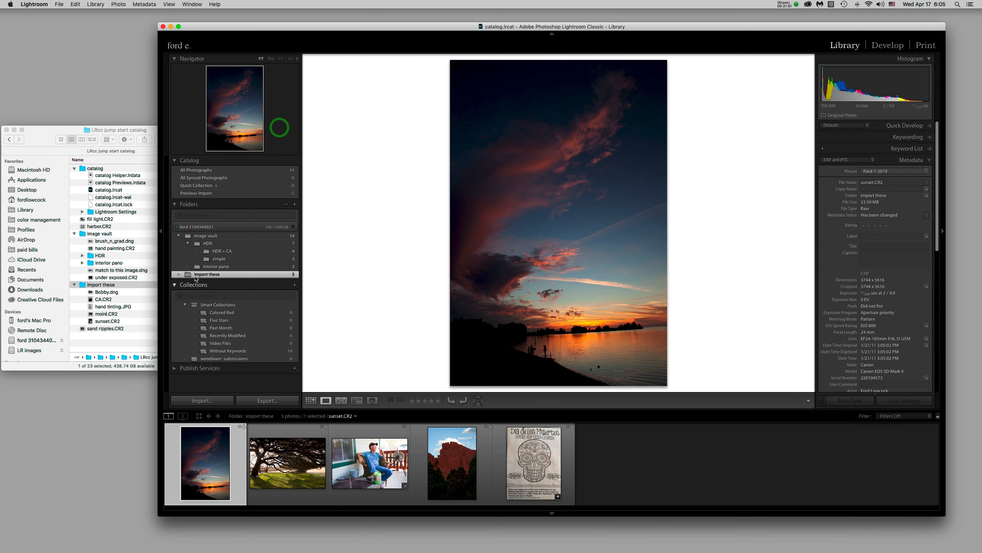
Move import these into image vault, confirm the move on disk, and verify it in Finder
drag(186, 276, 230, 237)
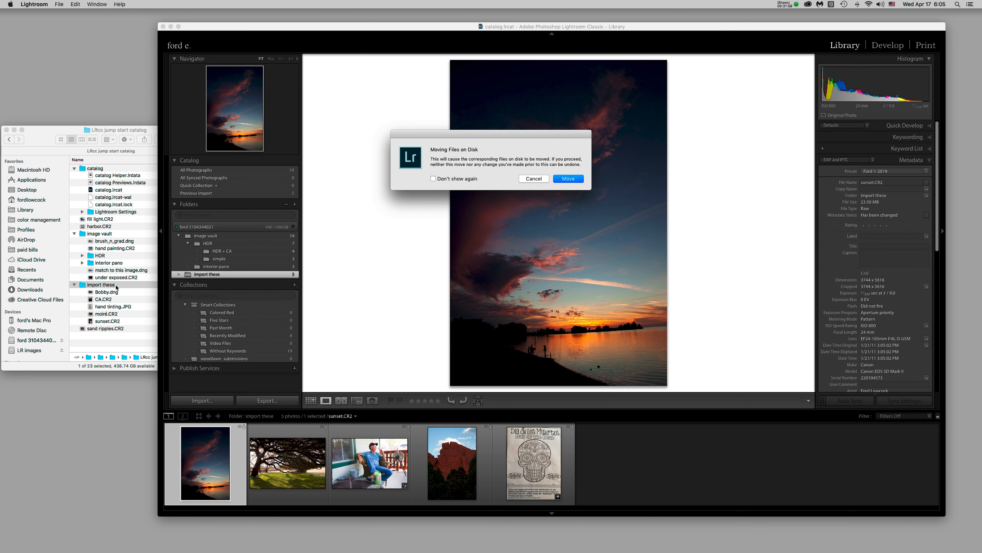
click(60, 279)
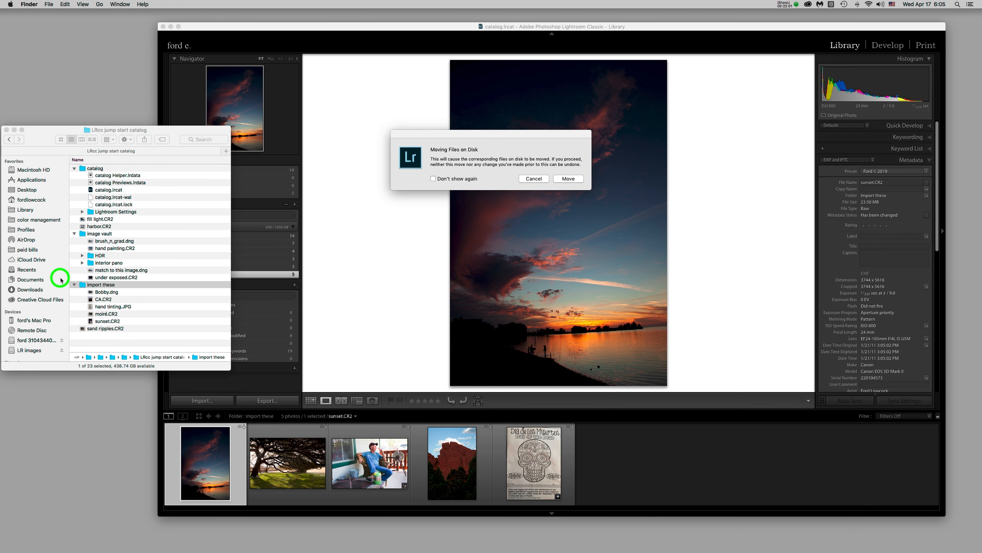
click(82, 287)
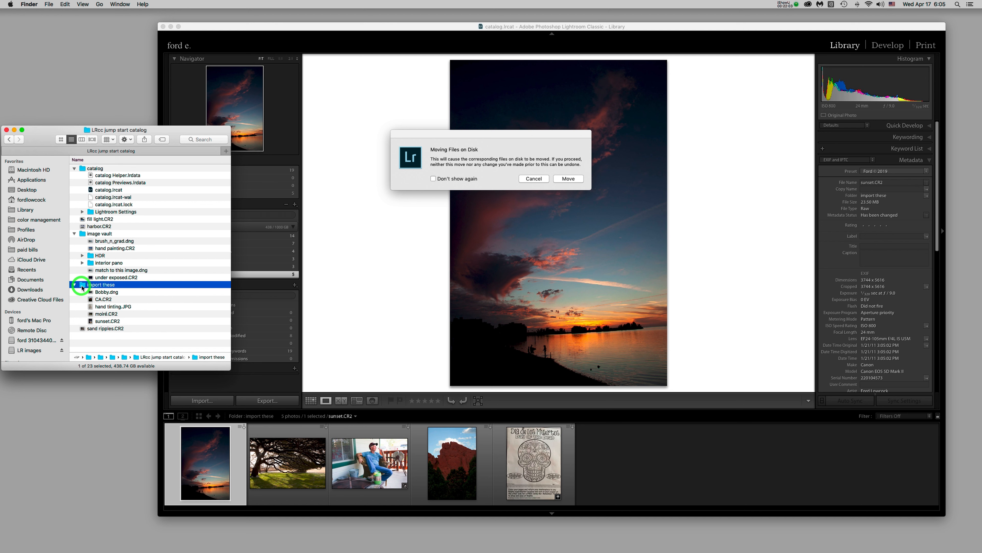
click(396, 279)
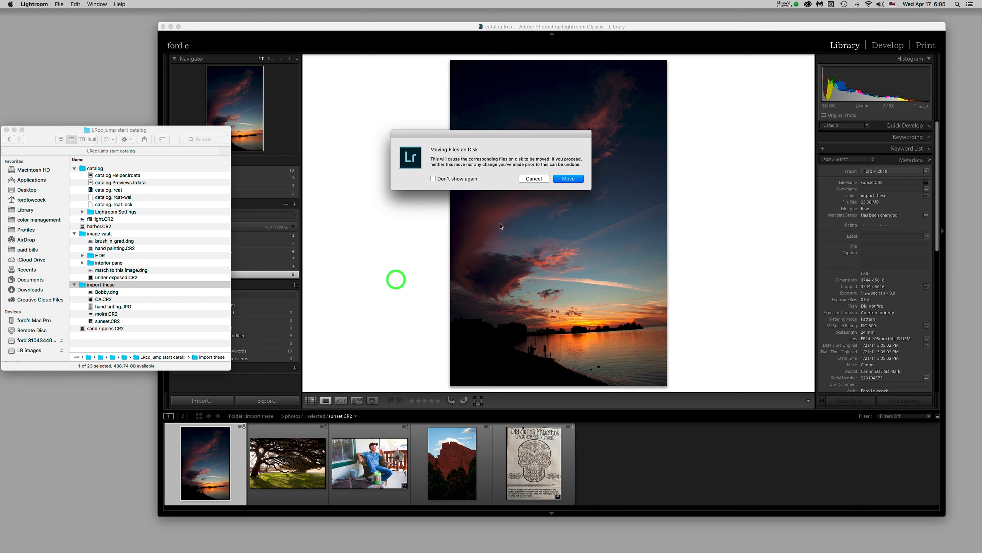
click(571, 178)
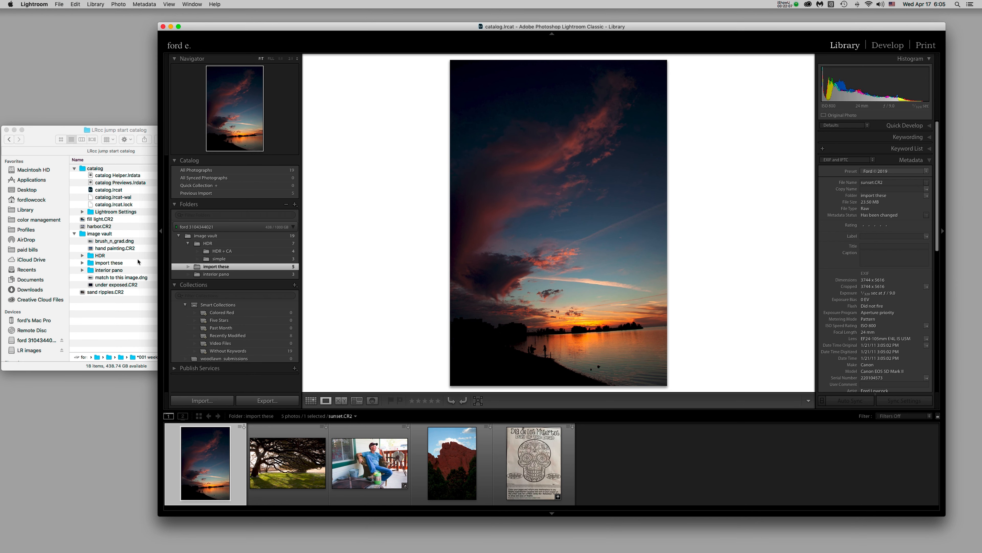
click(83, 236)
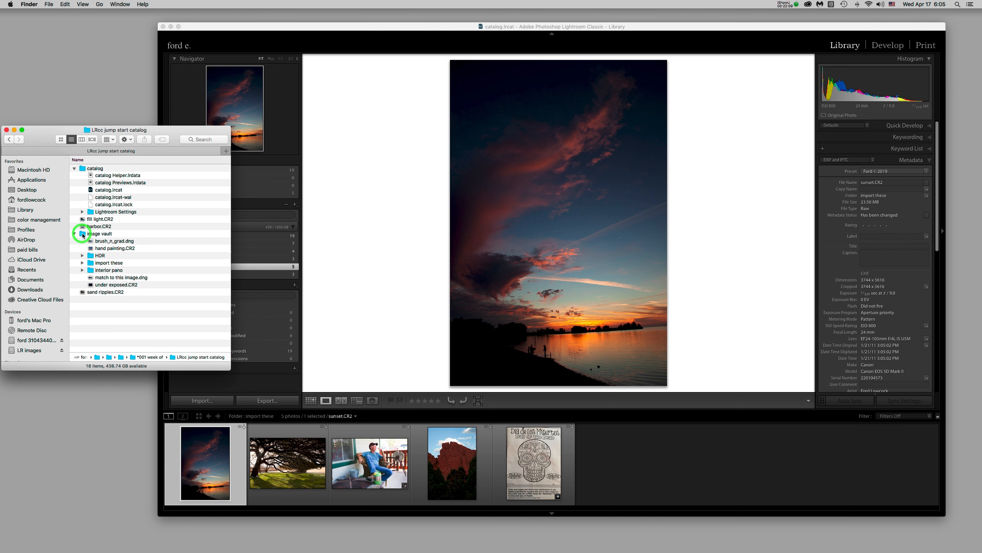
click(90, 264)
click(357, 272)
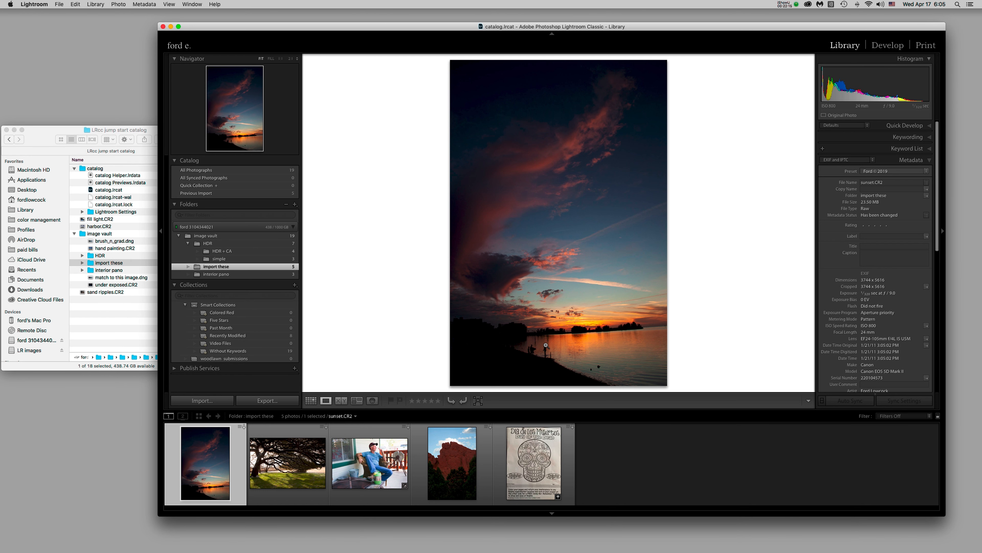
Move fill light.CR2, harbor.CR2 and sand ripples.CR2 into the image vault folder in Finder
key(g)
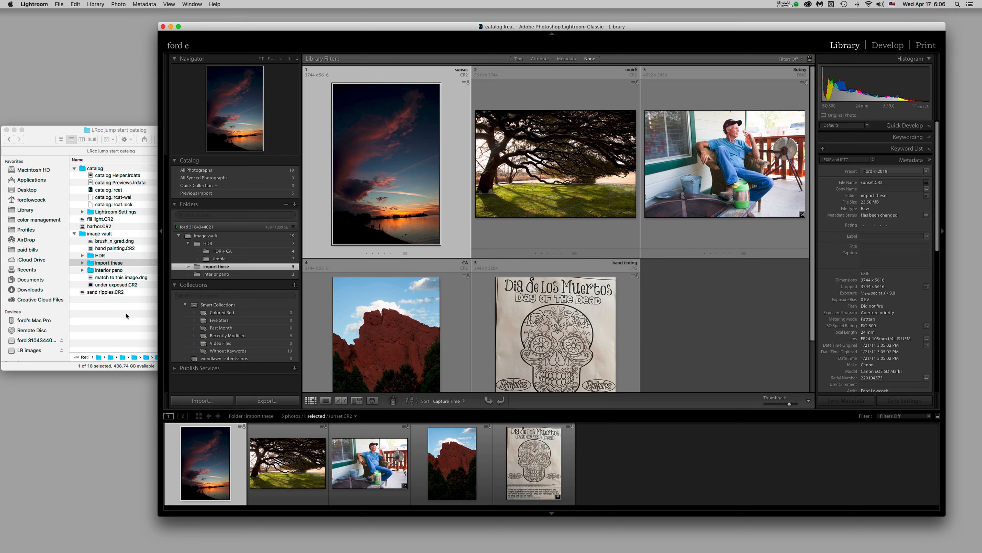
click(82, 293)
click(82, 293)
click(74, 233)
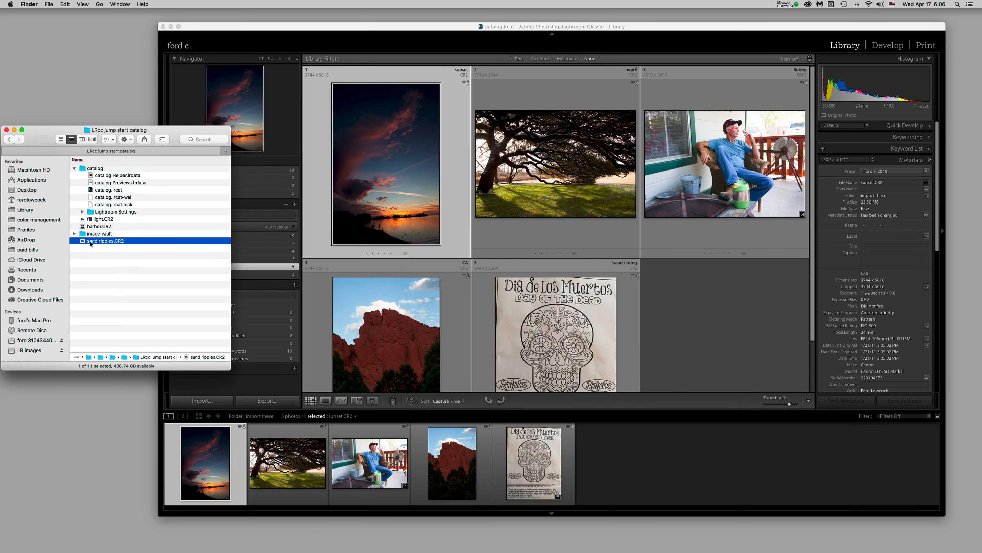
click(83, 219)
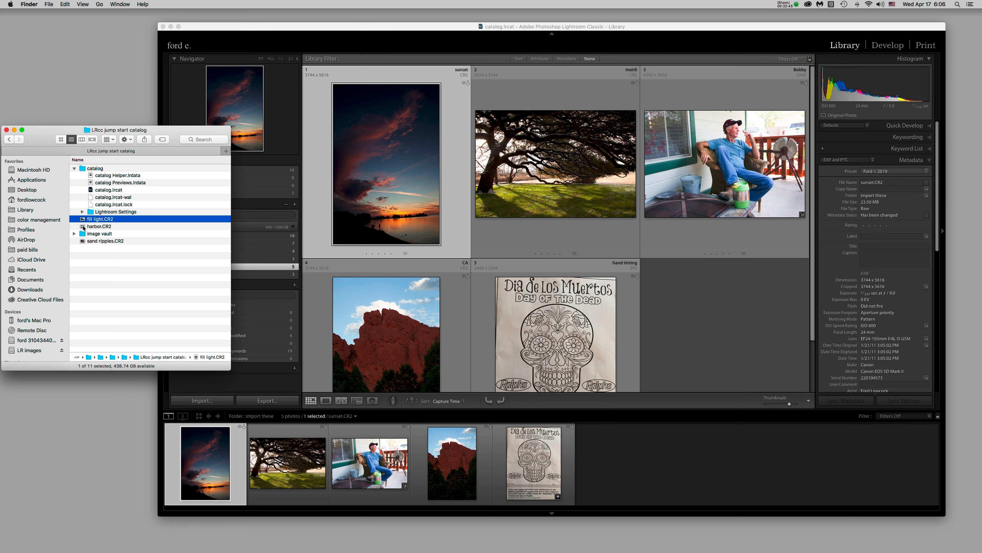
super+click(83, 227)
super+click(83, 241)
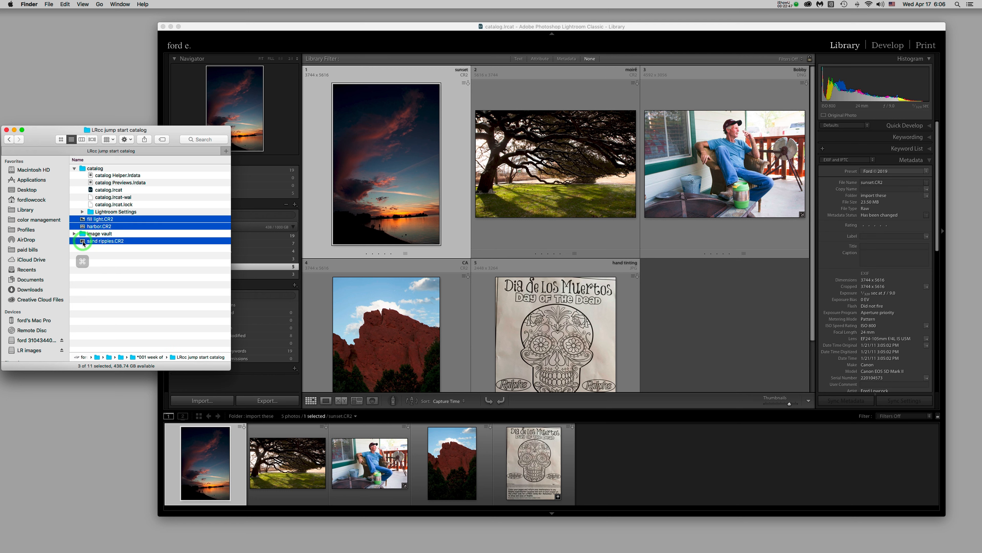
drag(83, 242, 83, 235)
click(74, 219)
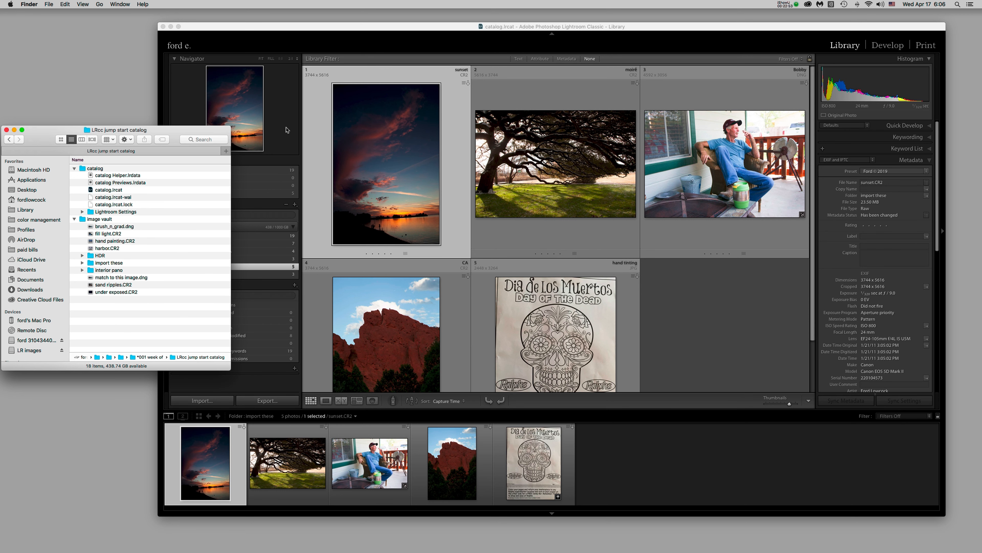
click(316, 171)
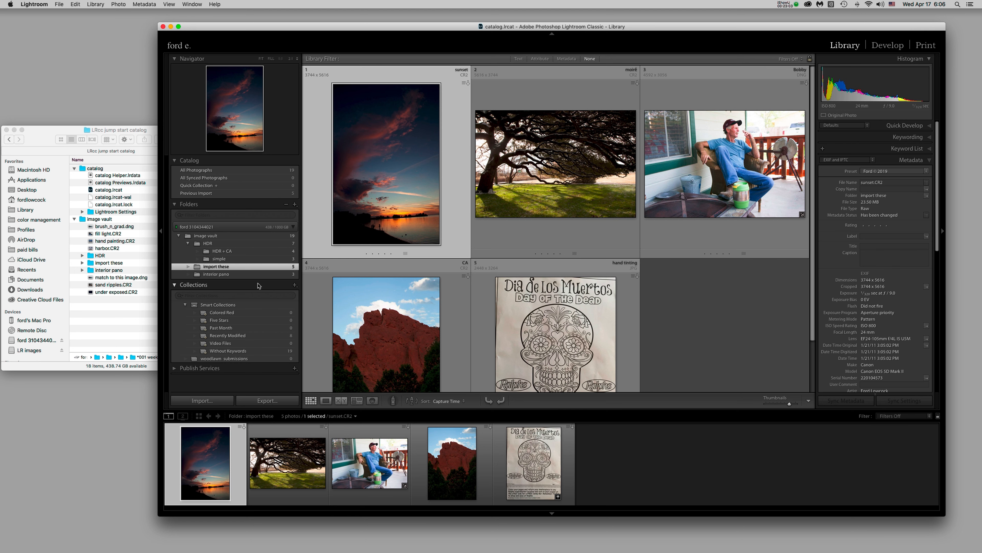
Review the interior pano and import these folders and the Metadata panel's copyright status
click(250, 274)
click(249, 267)
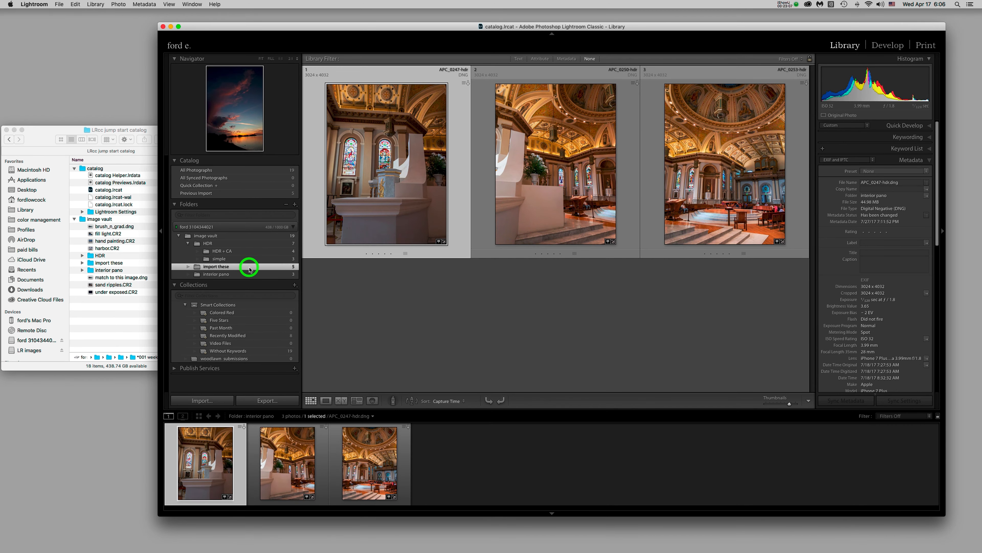
drag(938, 241, 926, 433)
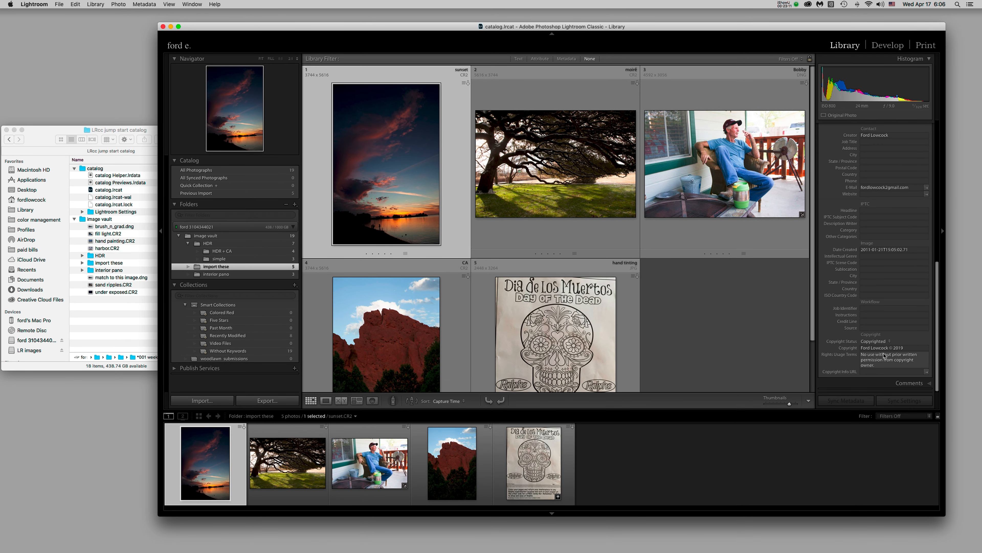
click(908, 343)
click(909, 341)
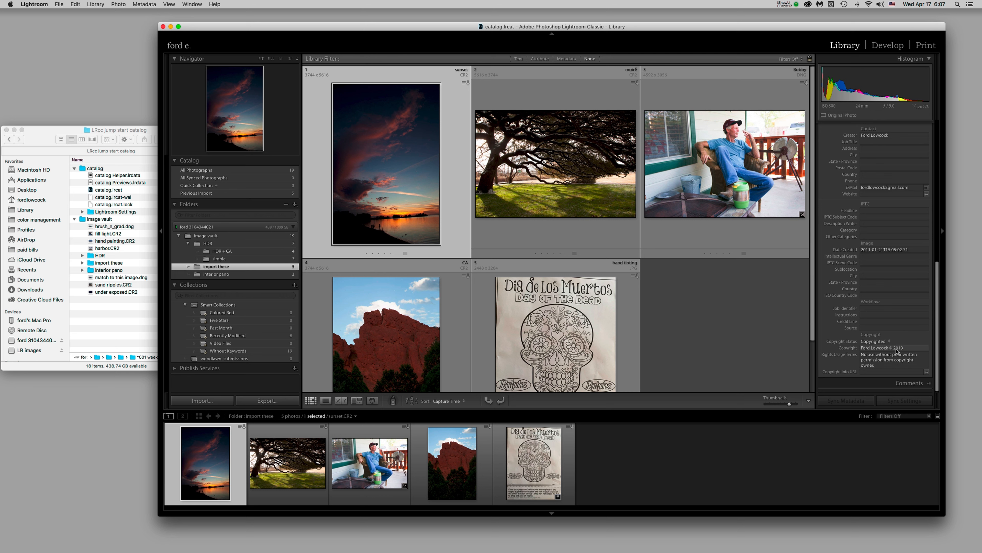
Apply the 2019 copyright preset to the photo in the simple folder
click(236, 258)
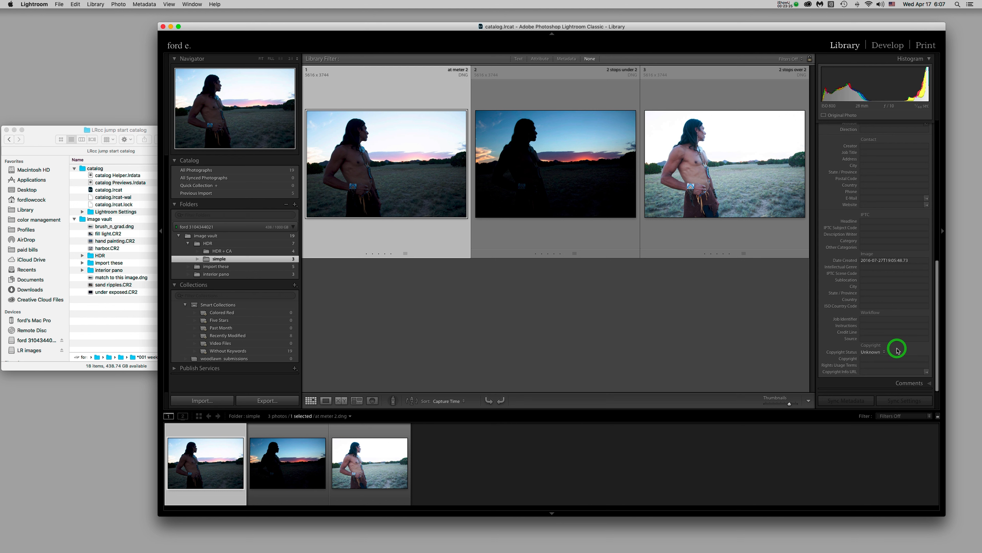
click(939, 357)
drag(938, 358, 936, 216)
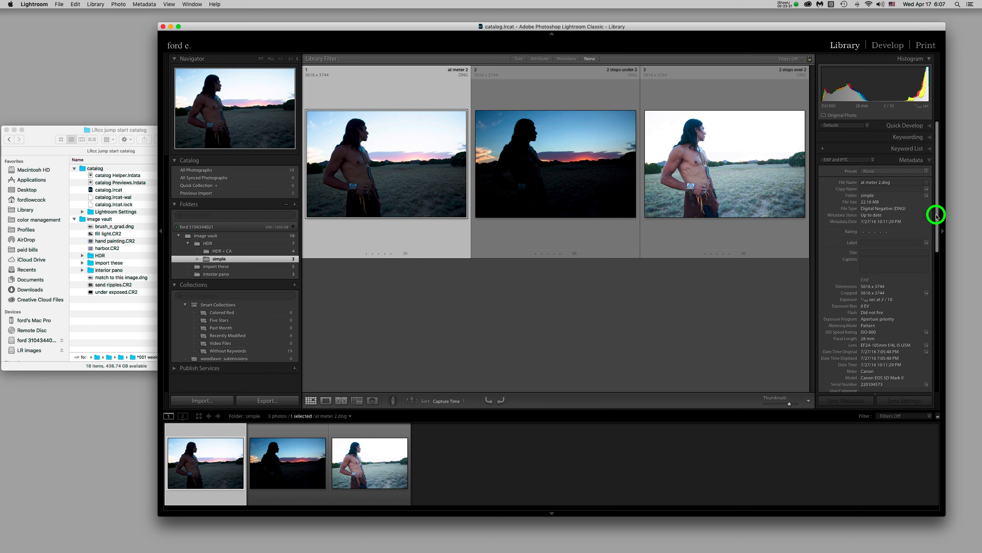
click(889, 161)
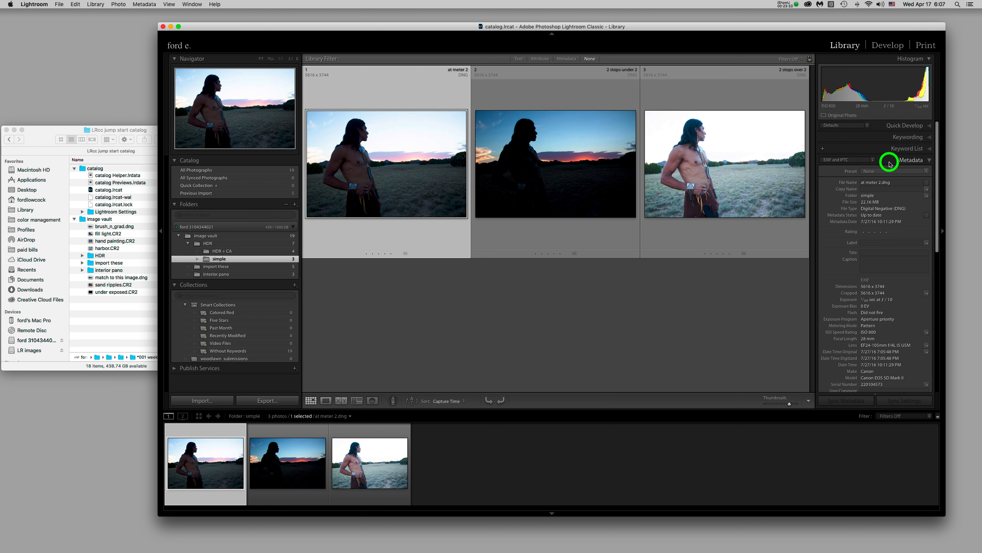
click(889, 161)
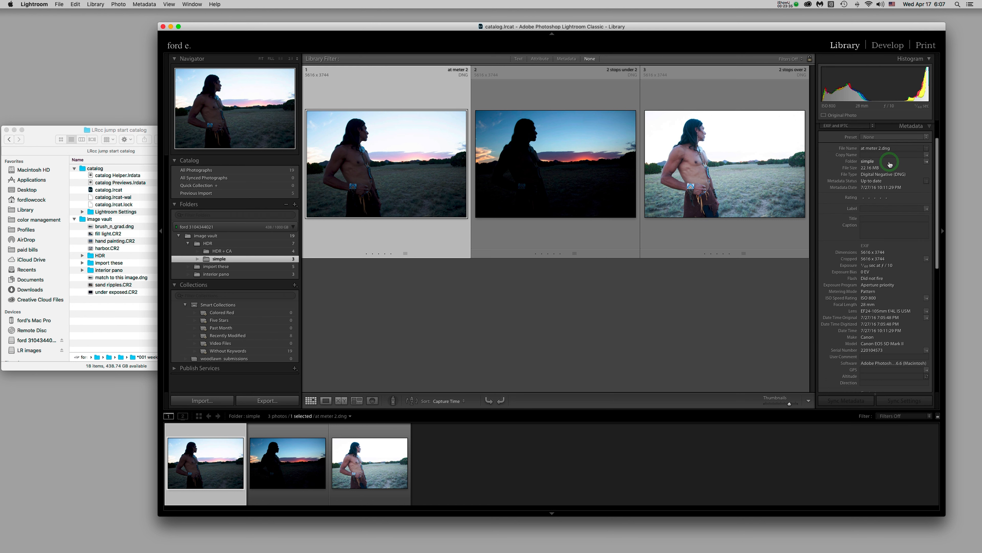
click(873, 160)
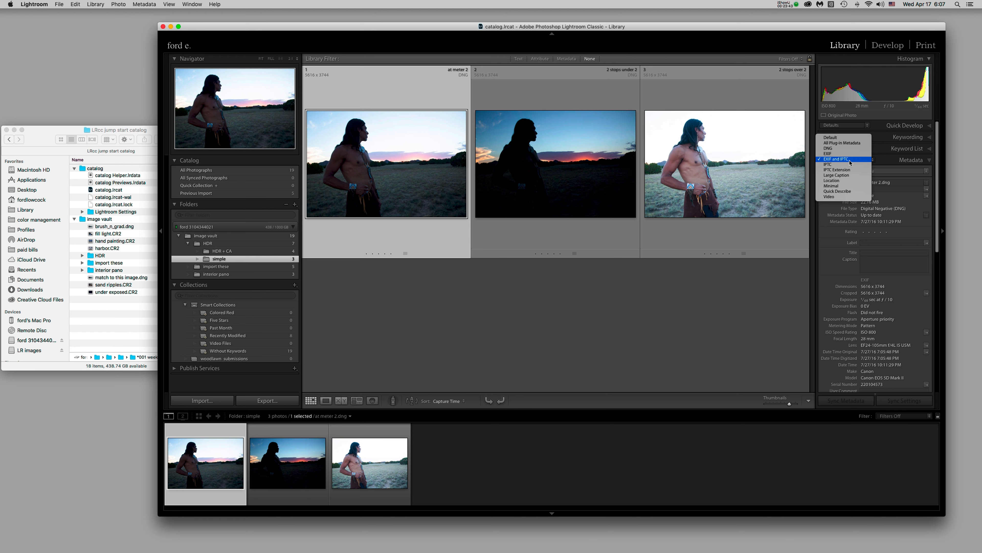
click(883, 161)
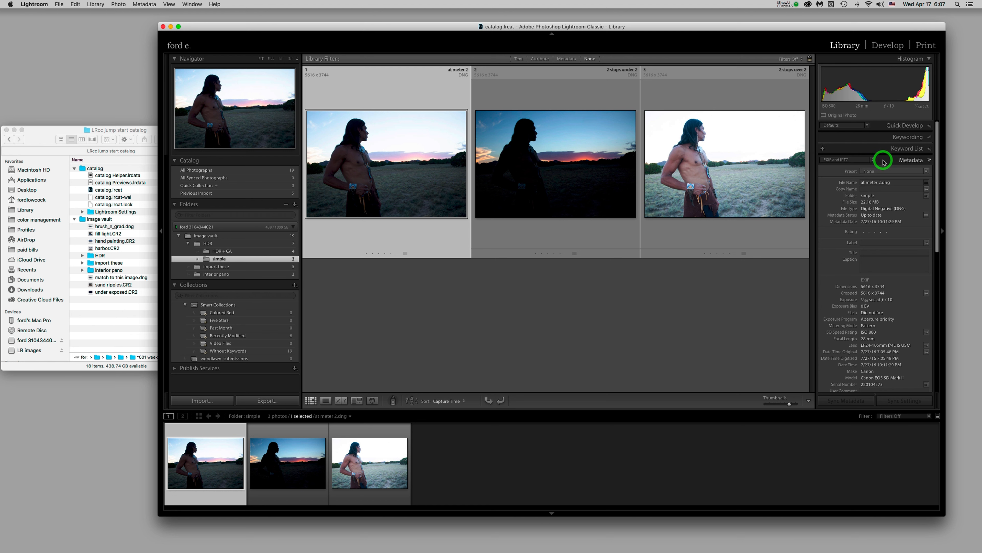
click(836, 174)
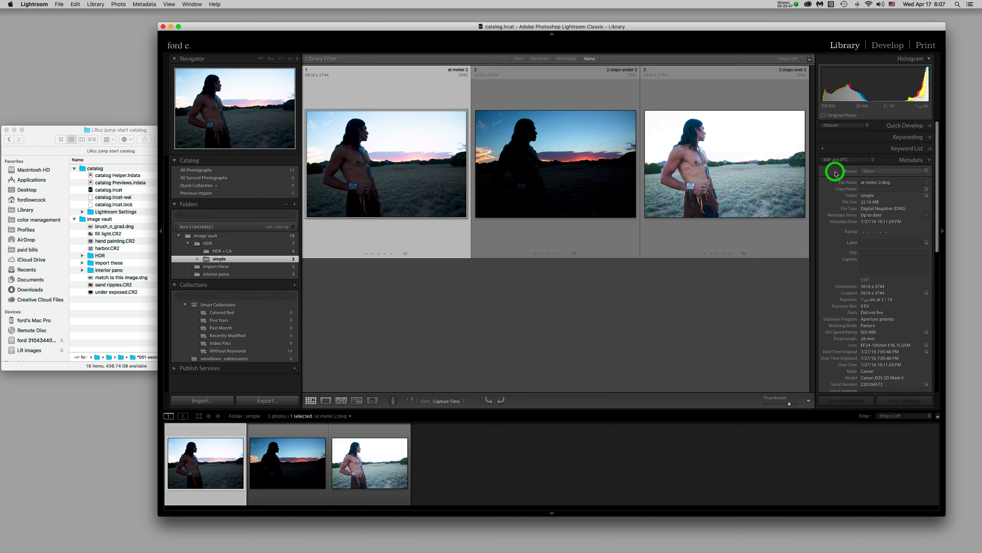
click(892, 173)
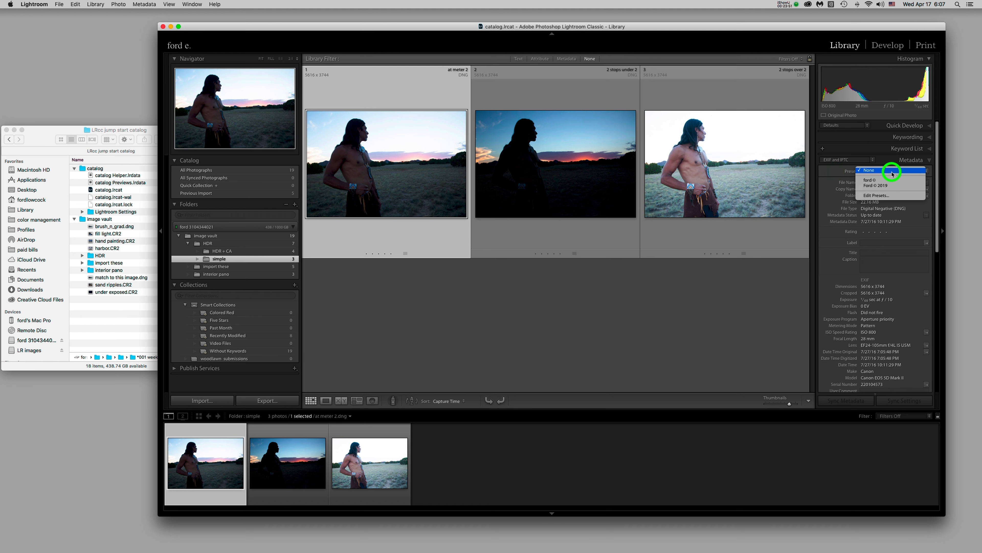
click(891, 186)
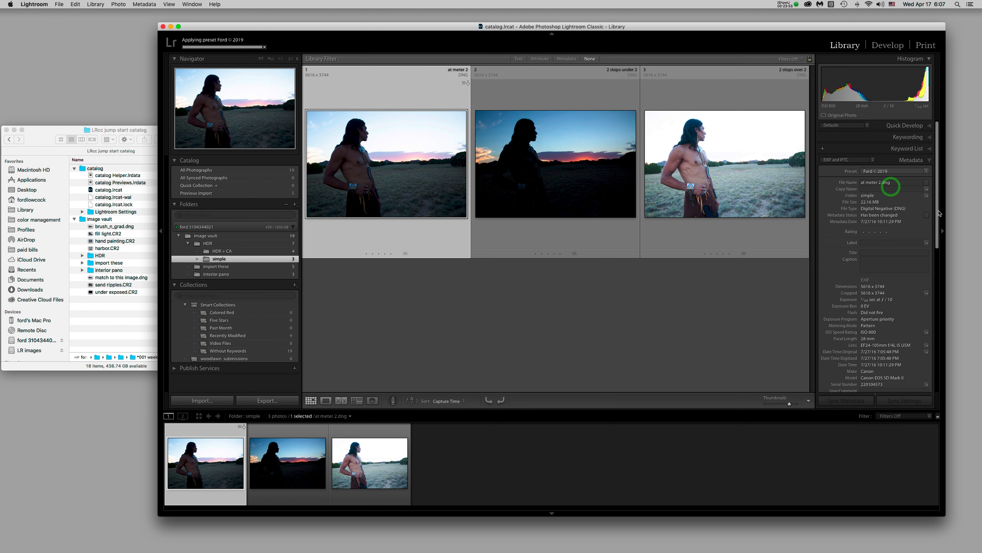
Check the bracketed photos' copyright, then show the HDR and interior pano folders together
drag(939, 213, 943, 460)
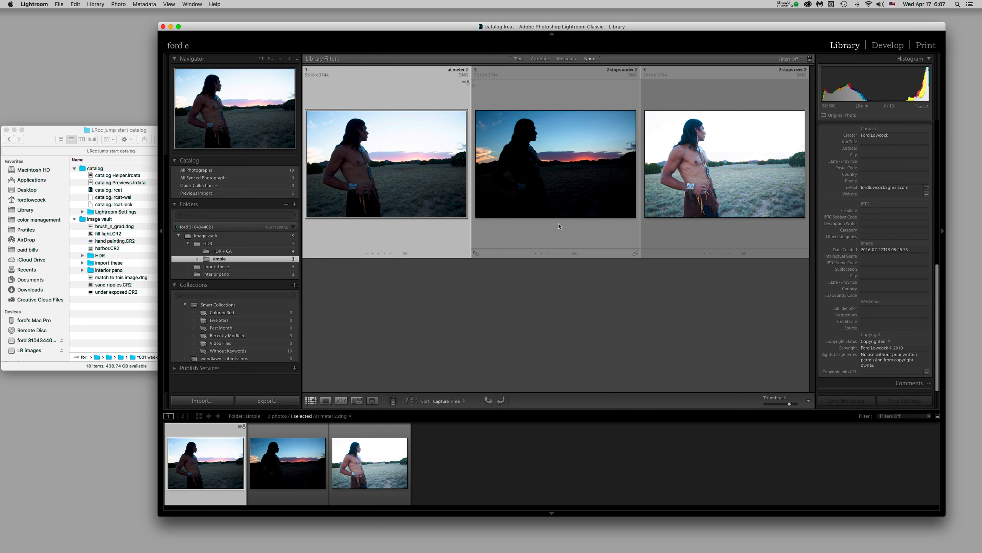
click(606, 236)
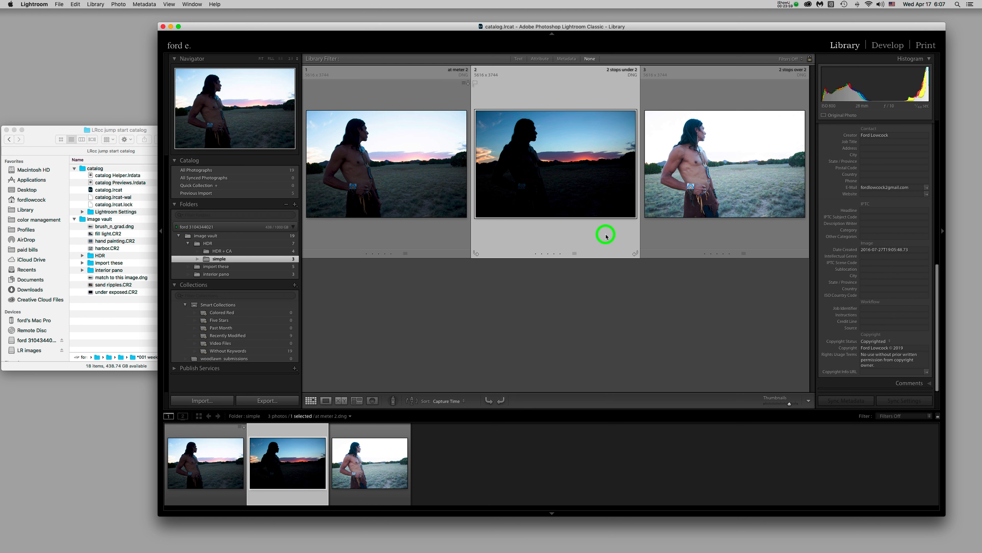
click(740, 232)
click(444, 237)
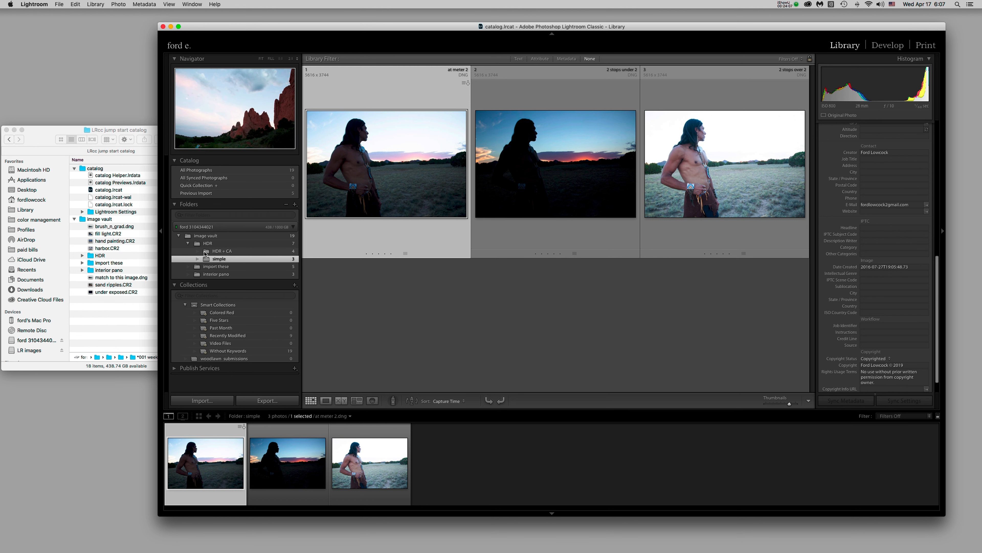
click(197, 245)
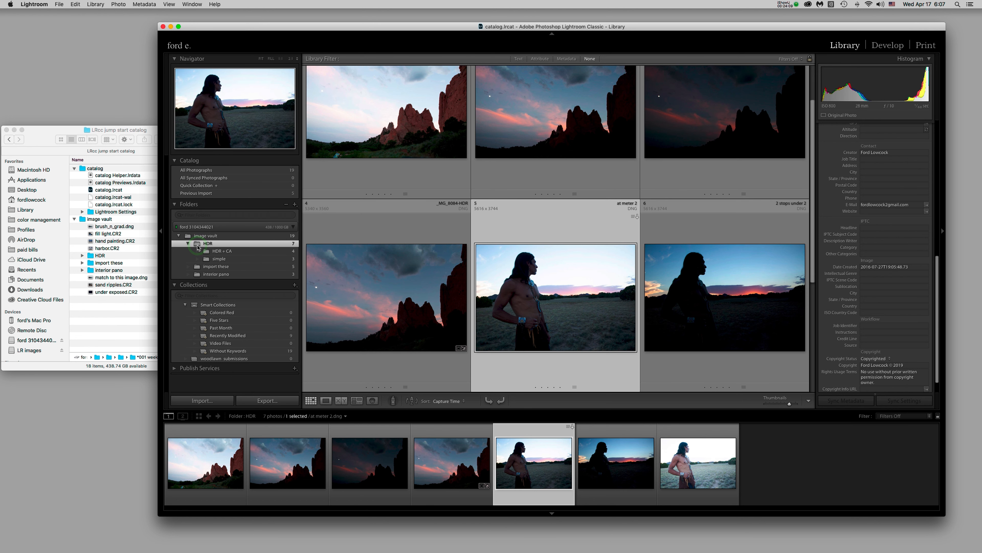
super+click(197, 275)
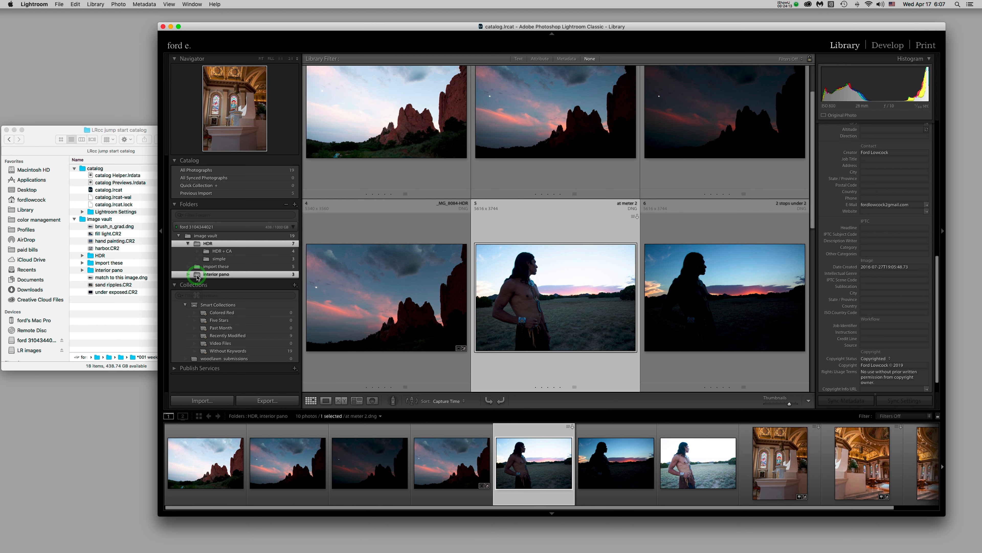
scroll(909, 173, up, 10)
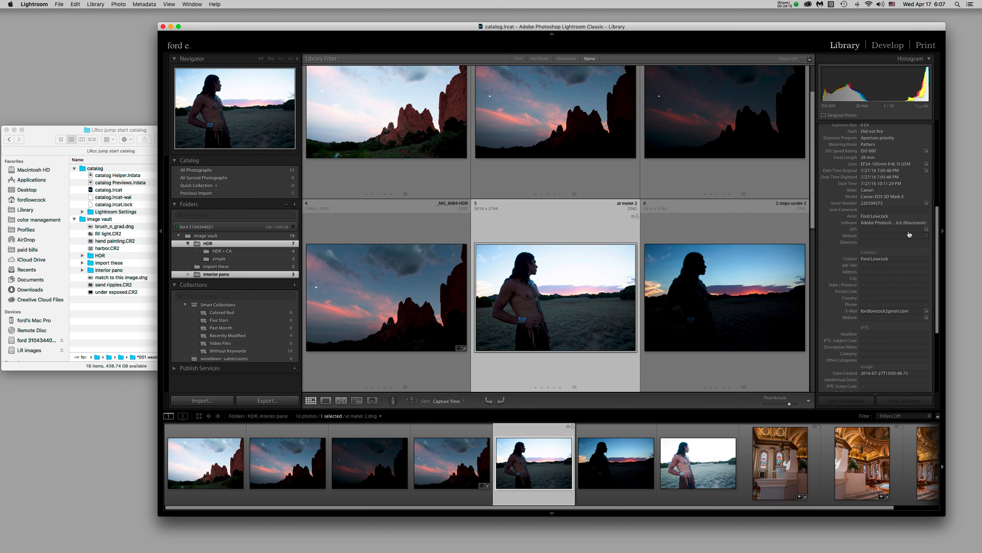
click(911, 172)
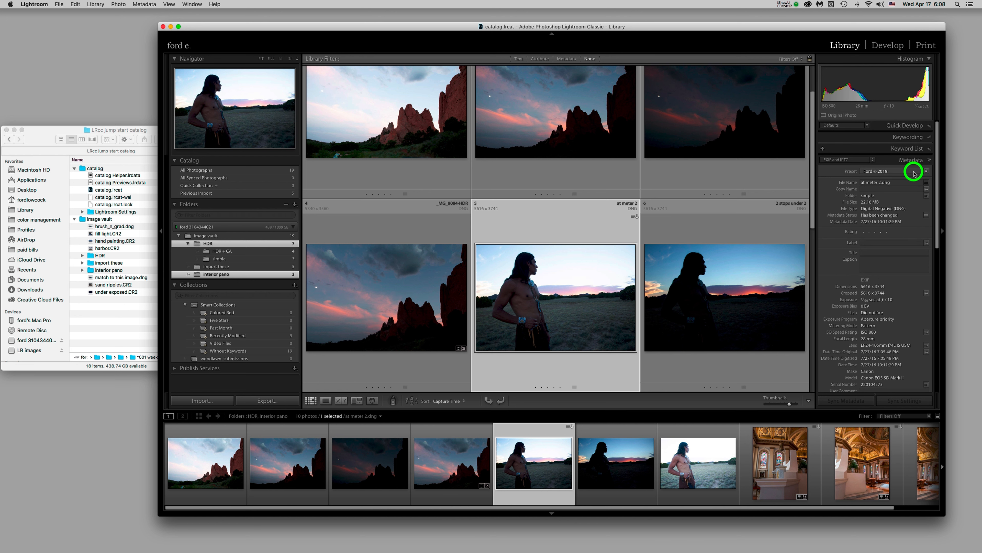
click(914, 173)
Apply the 2019 copyright preset to all 10 selected photos, then verify _MG_8084.CR2
key(super+a)
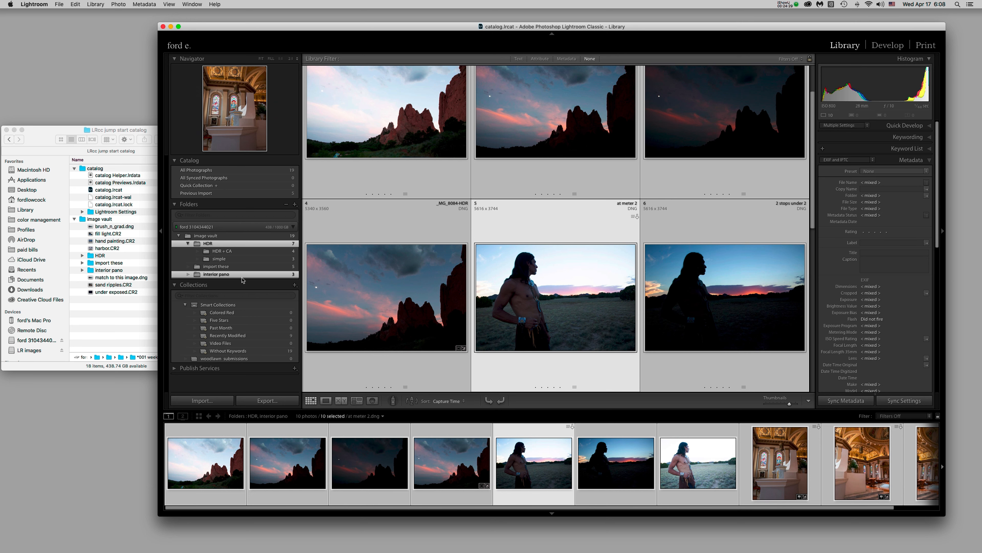
click(906, 171)
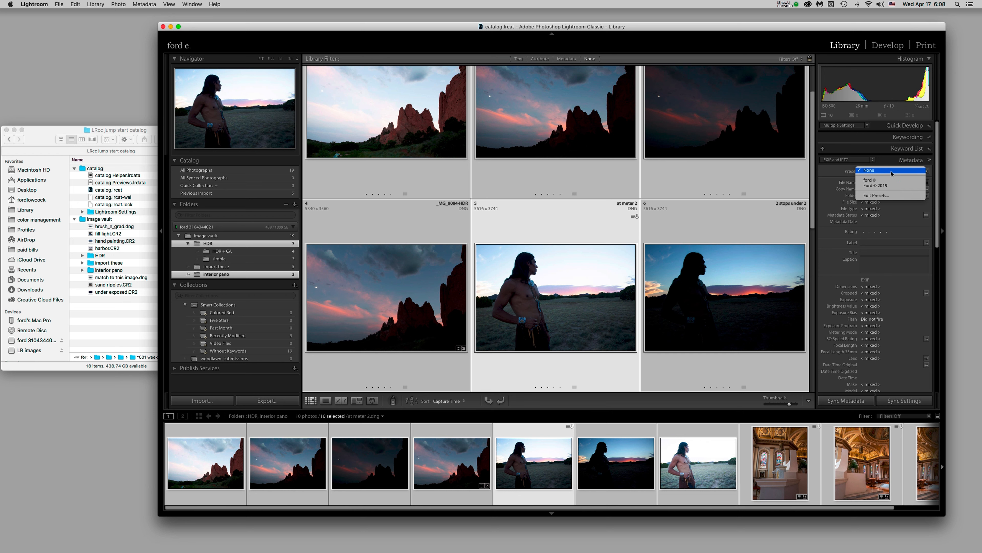
click(895, 187)
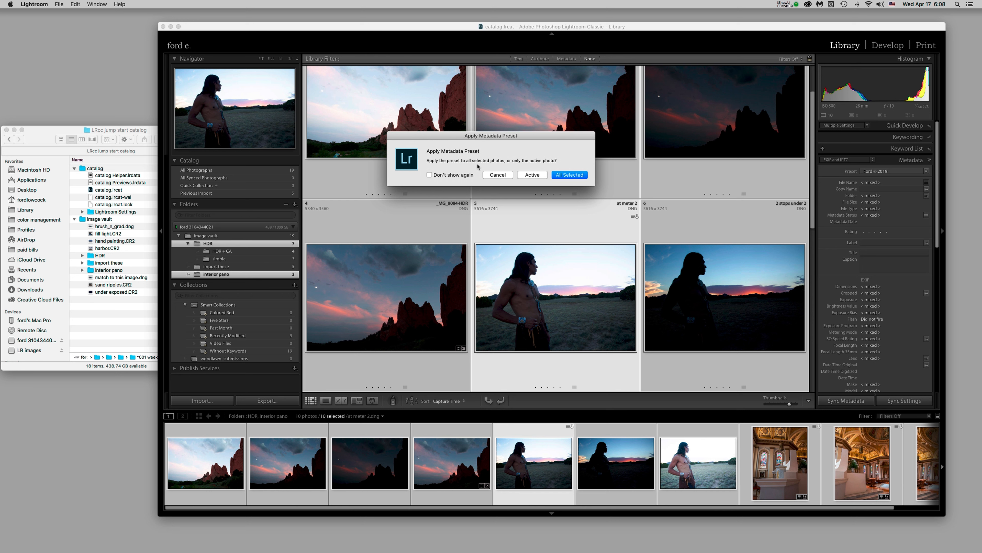
click(574, 176)
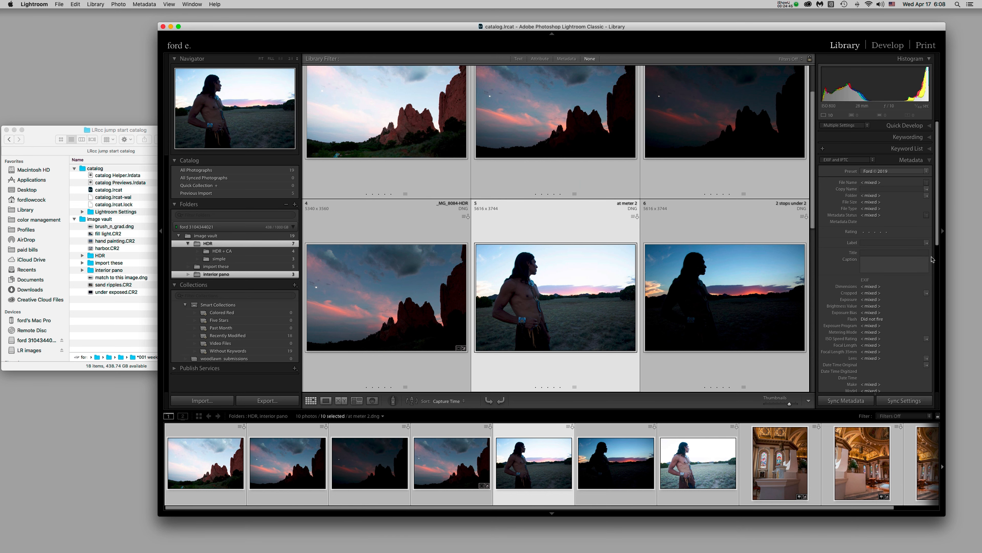
click(753, 189)
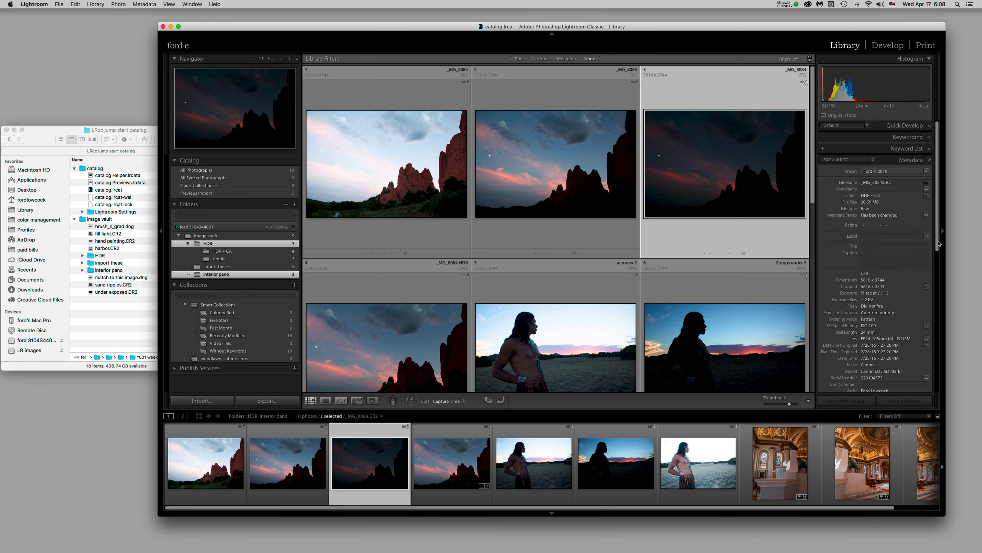
Show all 19 photos of the image vault folder, glancing at Finder before returning
drag(937, 247, 940, 451)
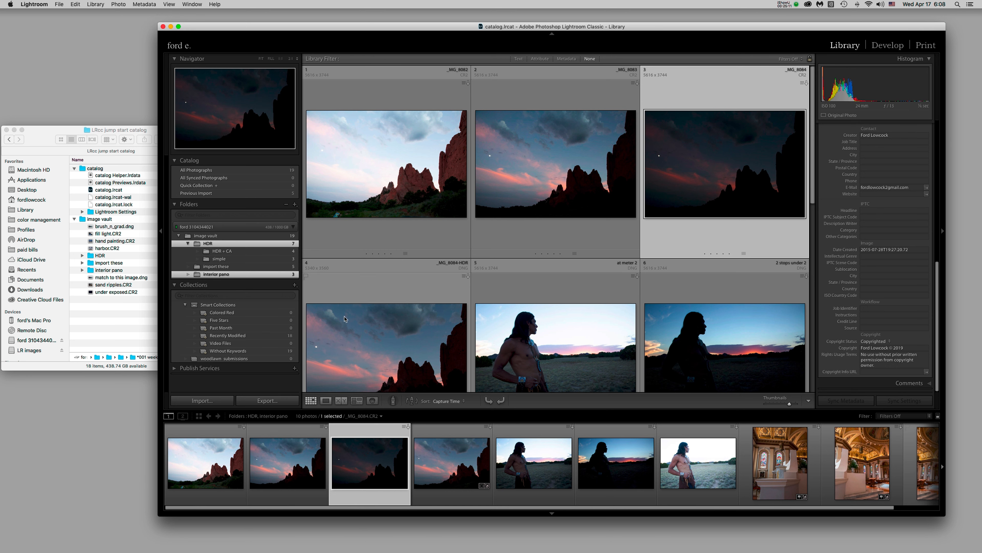
click(231, 237)
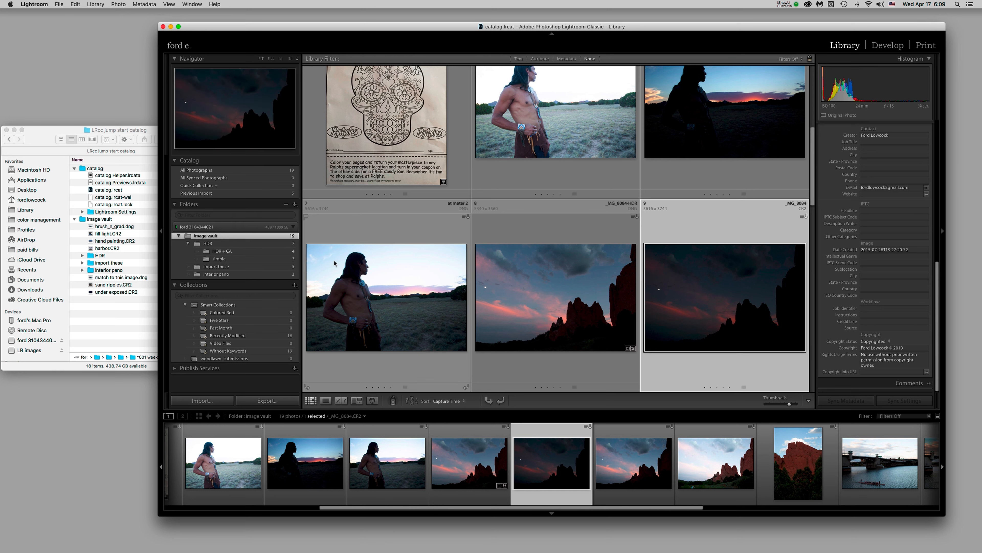
mouse_move(334, 263)
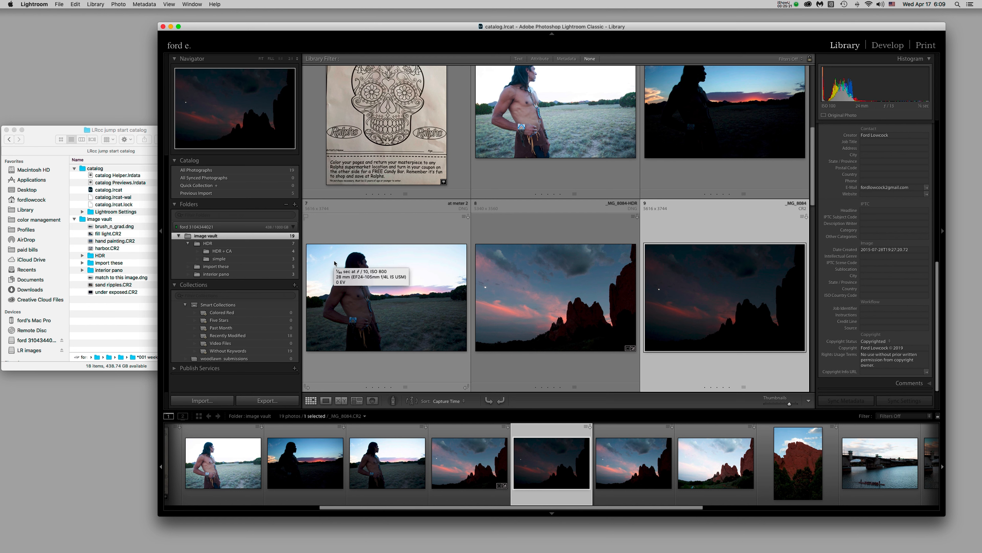
click(132, 327)
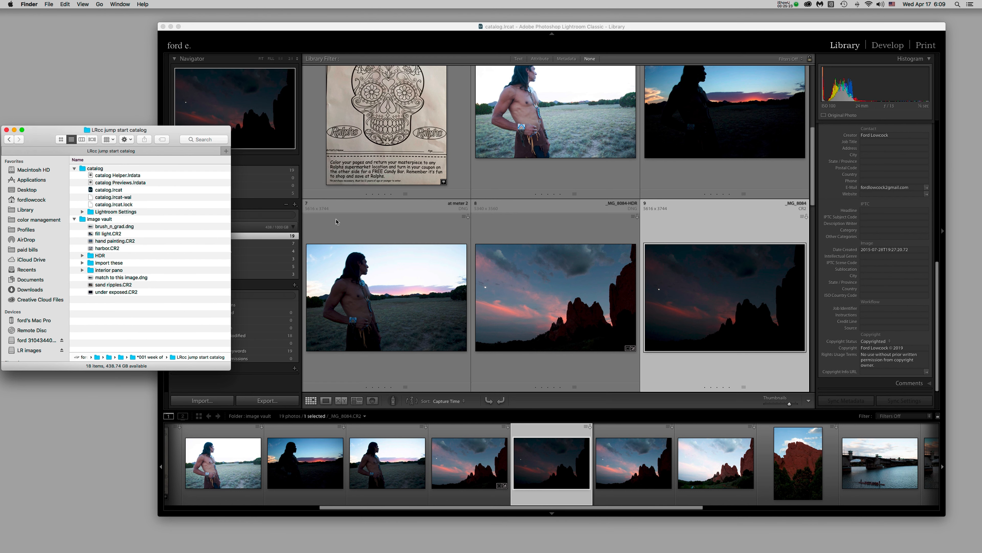
click(349, 222)
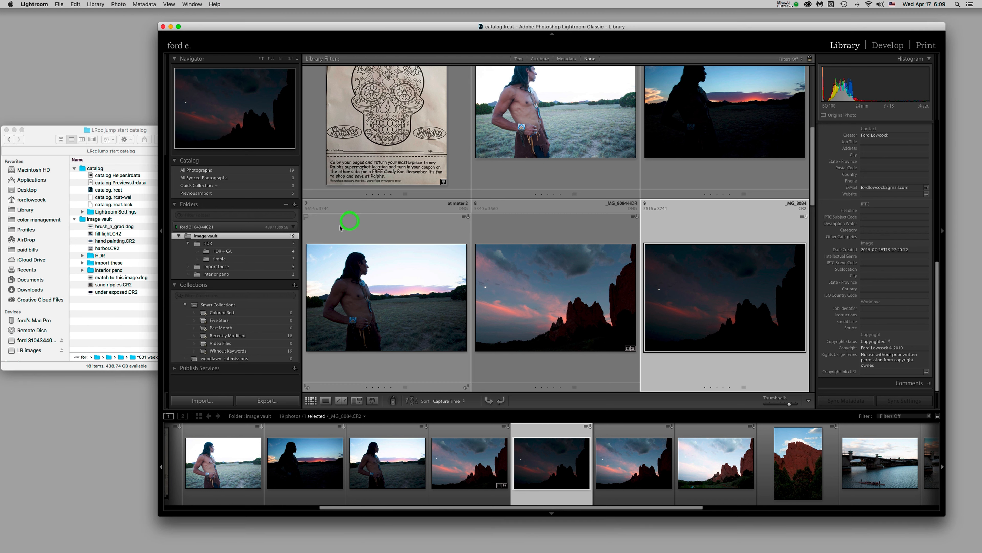
Synchronize image vault to import fill light, harbor and sand ripples, bringing it to 22 photos
right_click(231, 238)
click(275, 326)
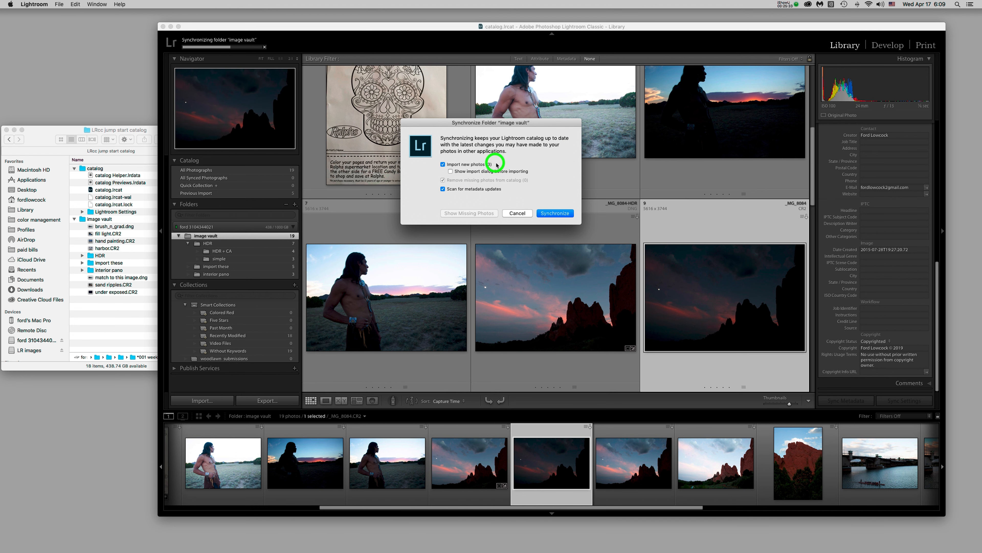
click(557, 213)
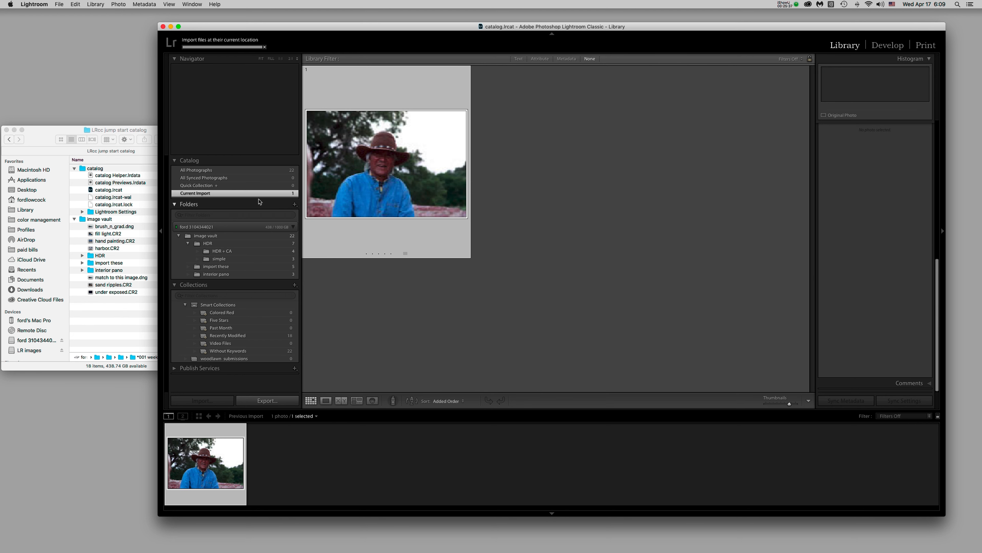
click(232, 194)
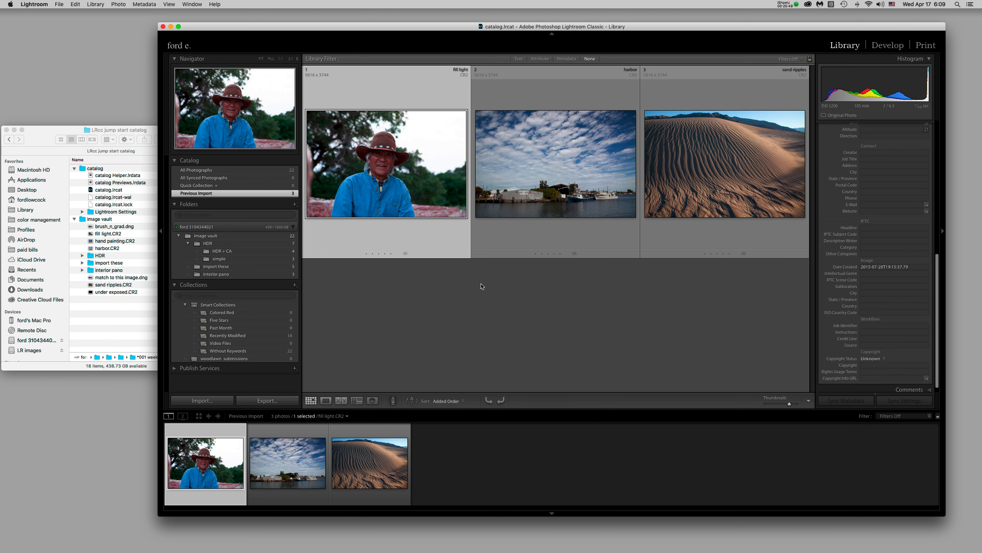
click(219, 236)
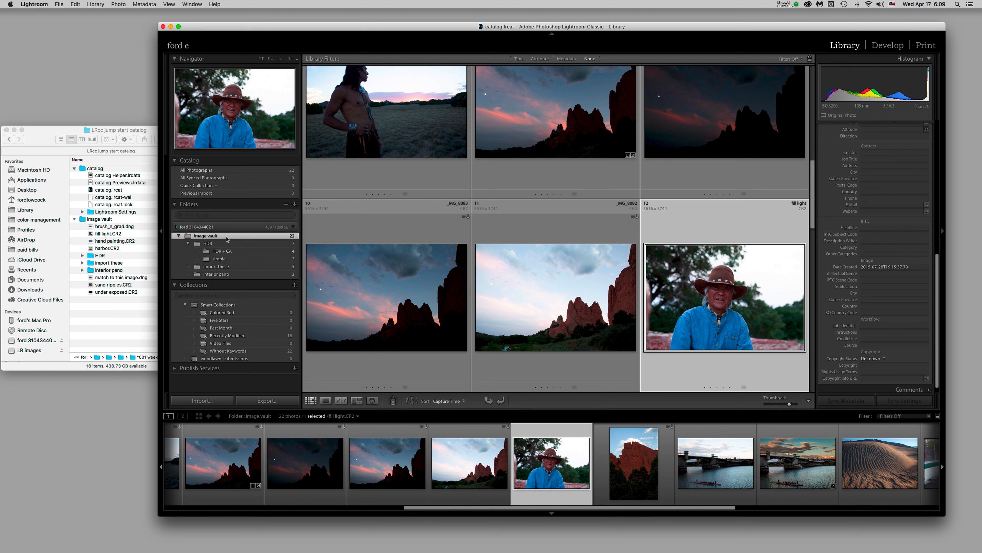
Shrink the image vault thumbnails to fit all 22 photos, then select brush_n_grad.dng in Finder
click(246, 274)
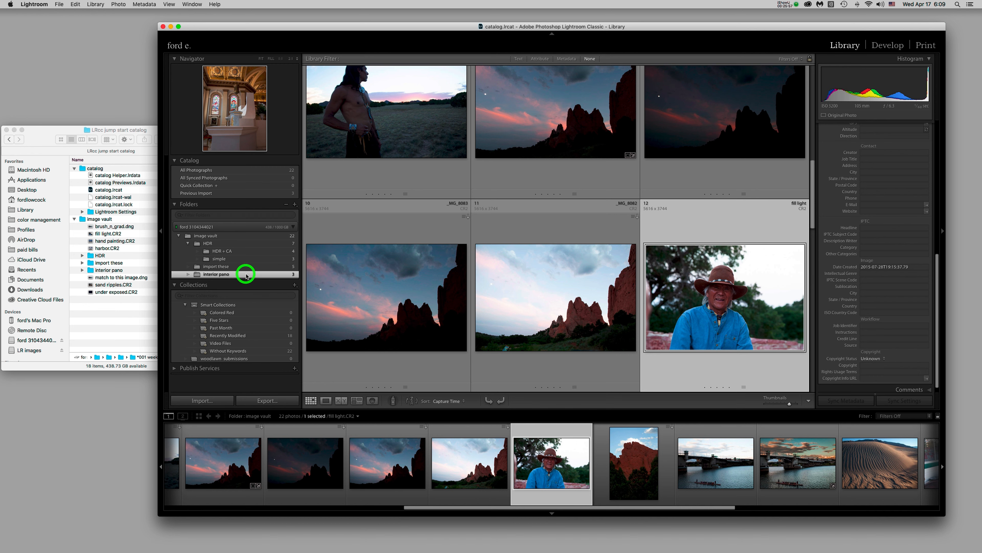
click(238, 236)
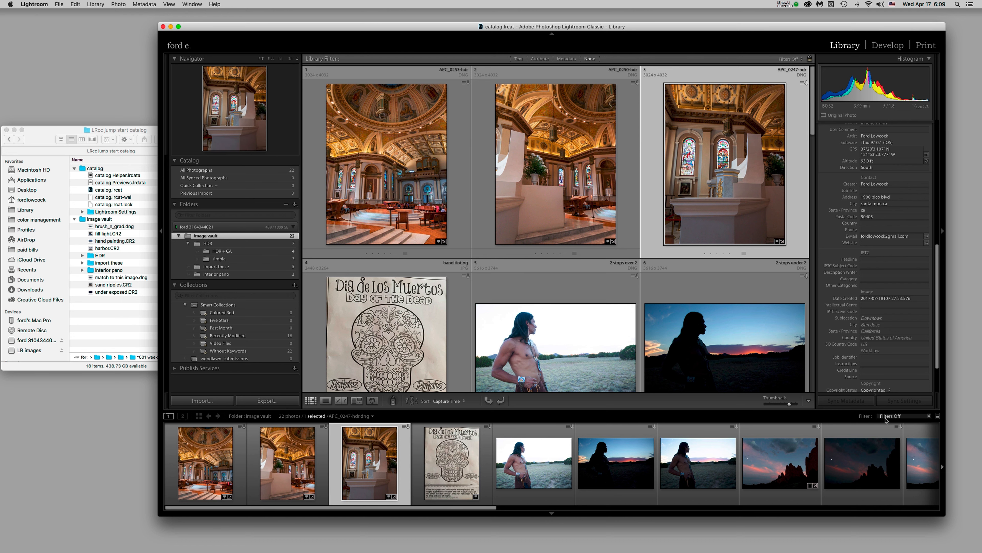
drag(790, 404, 776, 402)
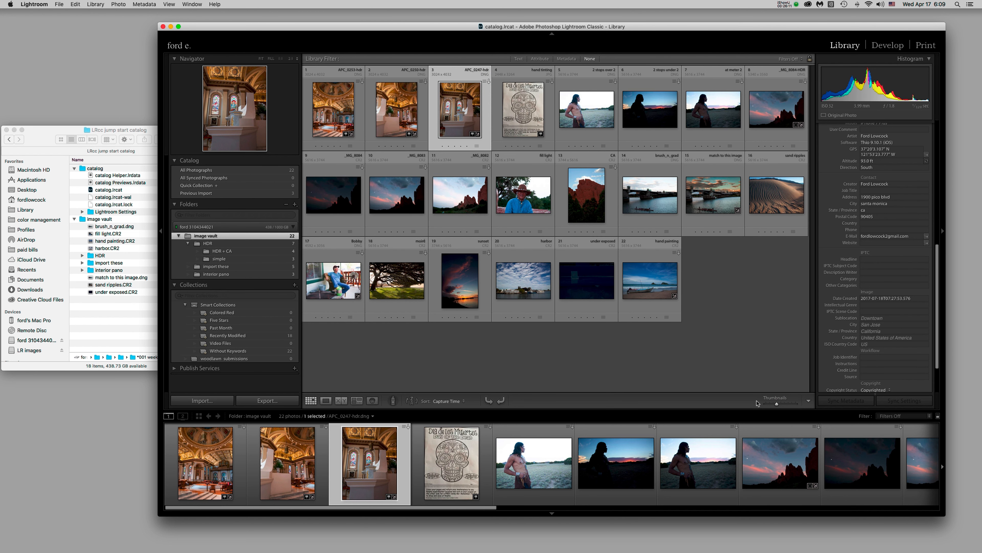
click(85, 221)
click(139, 227)
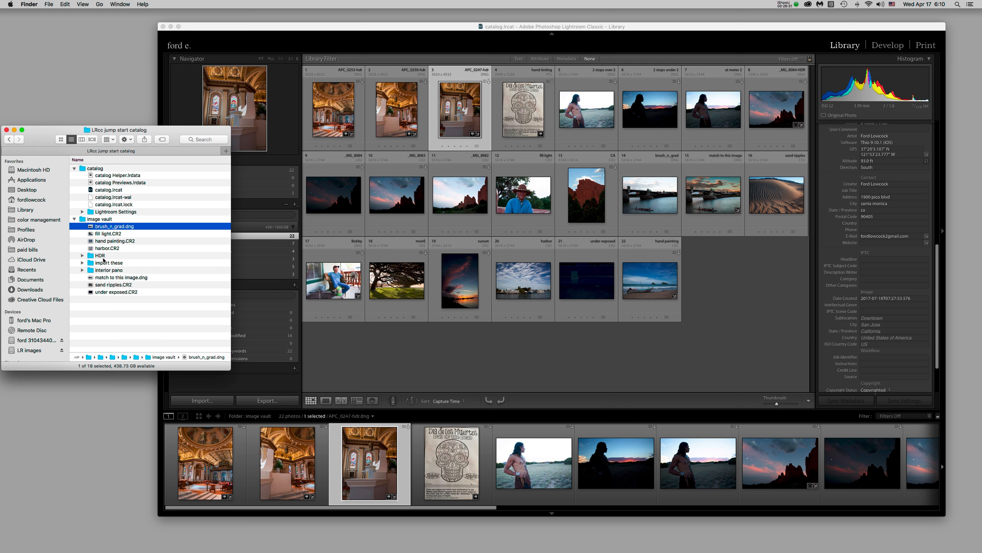
Group the seven loose files into a new folder named 'images originaly outside a folder'
shift+click(92, 250)
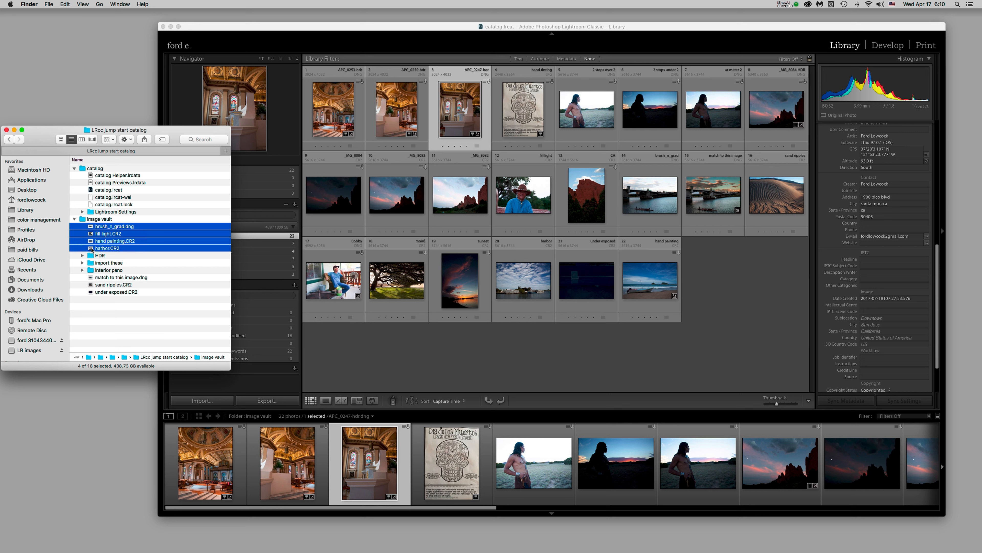
super+click(157, 277)
super+click(154, 284)
super+click(151, 292)
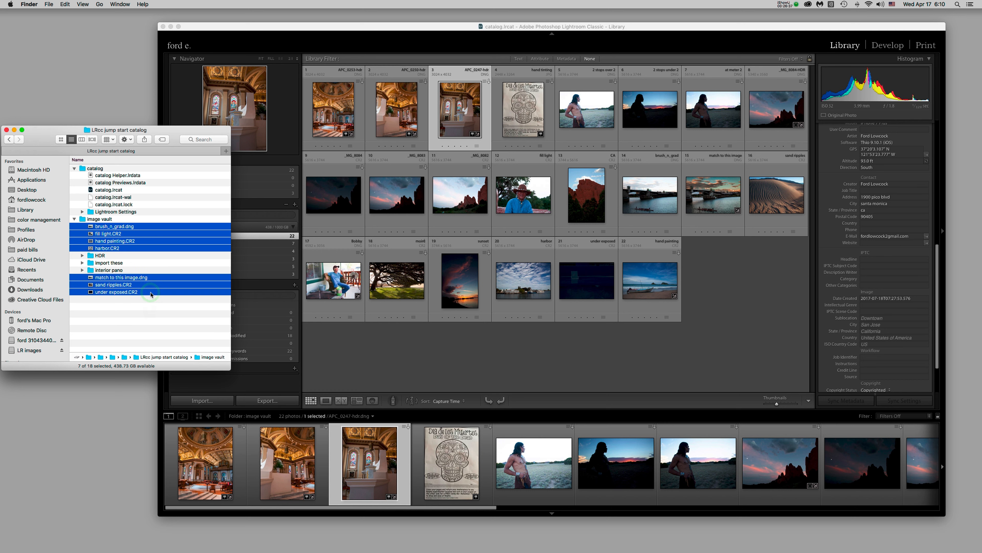
right_click(150, 229)
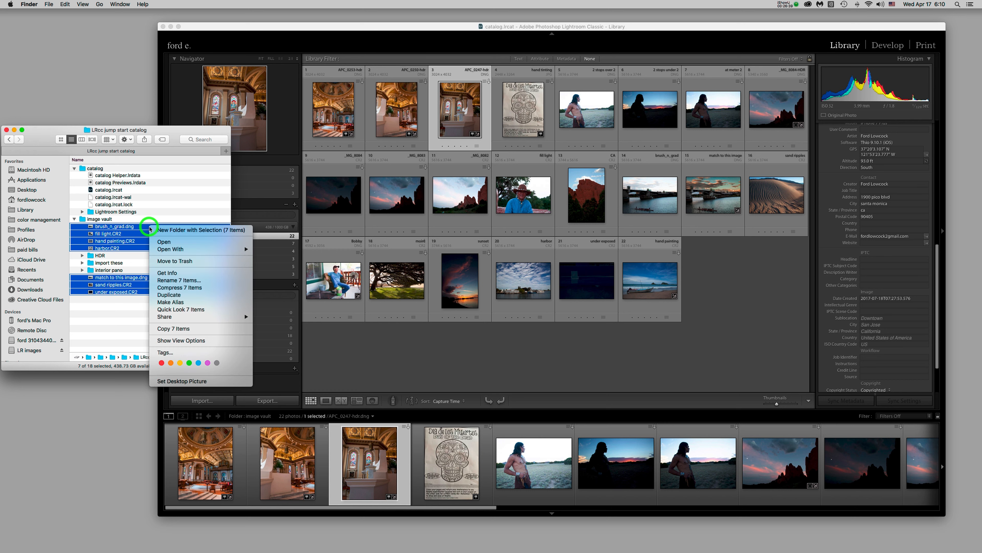
click(173, 231)
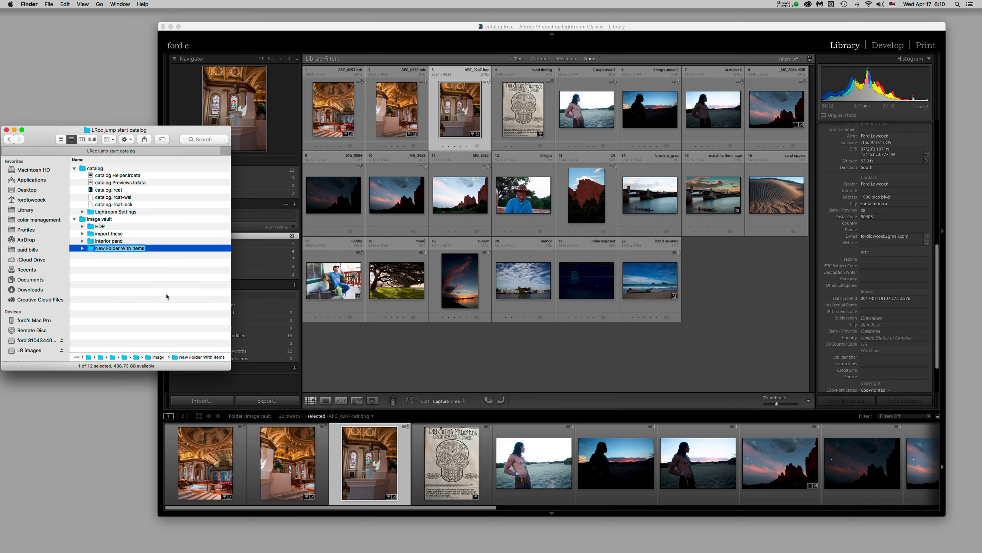
text(imag)
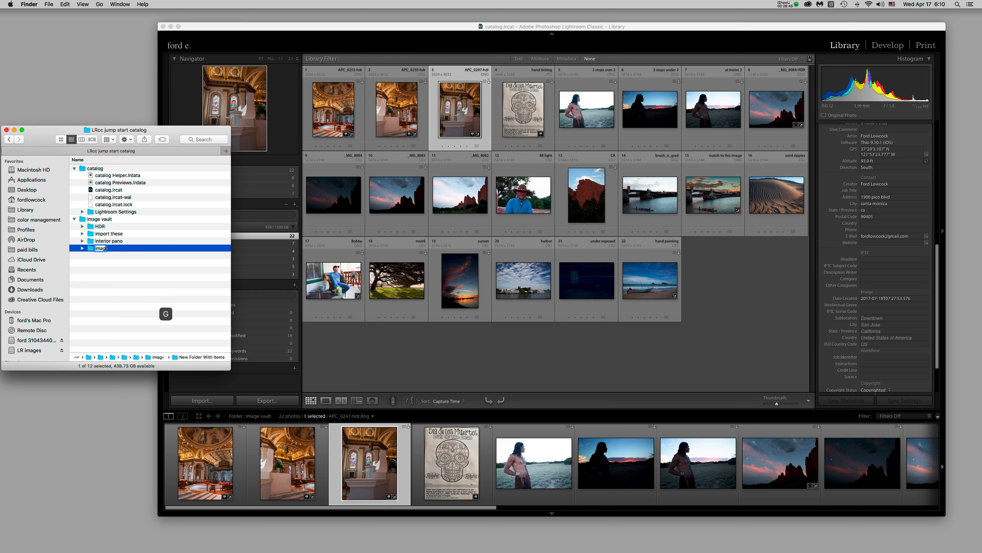
text(es originaly outside a folder)
key(Return)
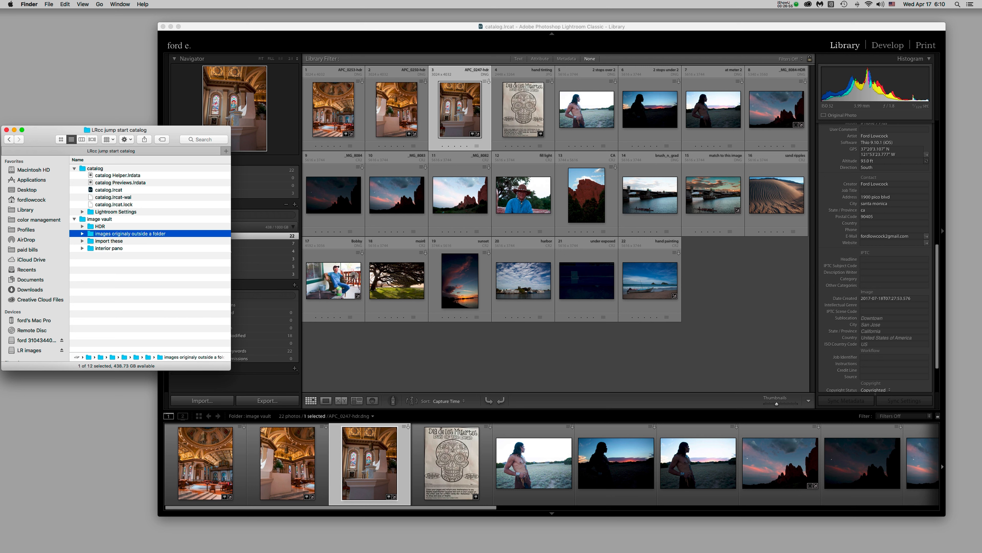
click(375, 357)
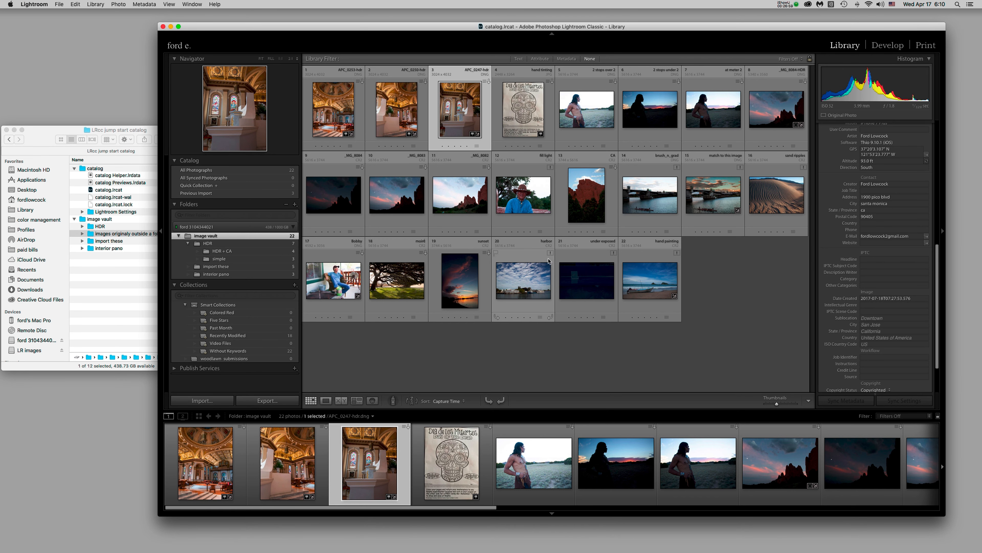
Enlarge the thumbnails and inspect brush_n_grad and match to this image, now flagged missing
drag(777, 404, 790, 406)
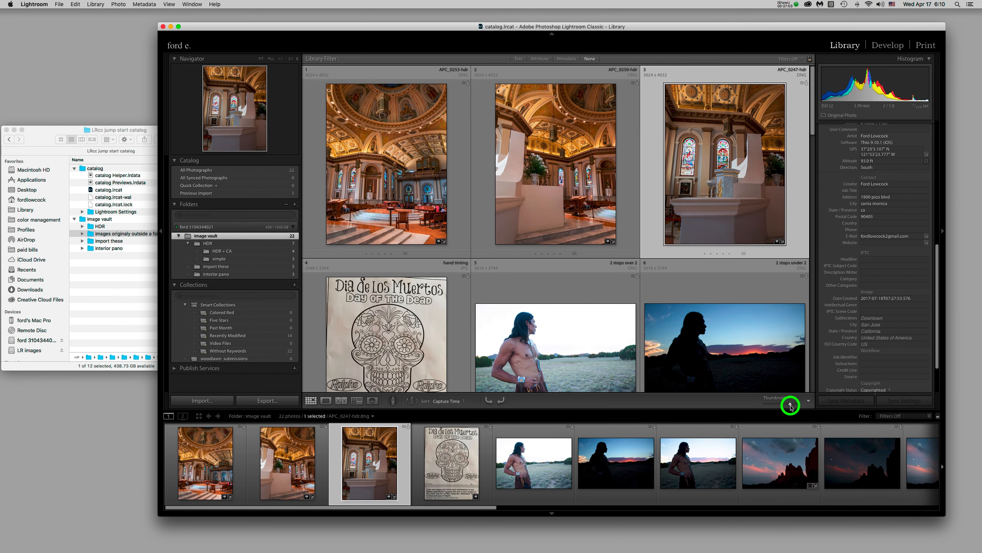
scroll(742, 339, down, 1)
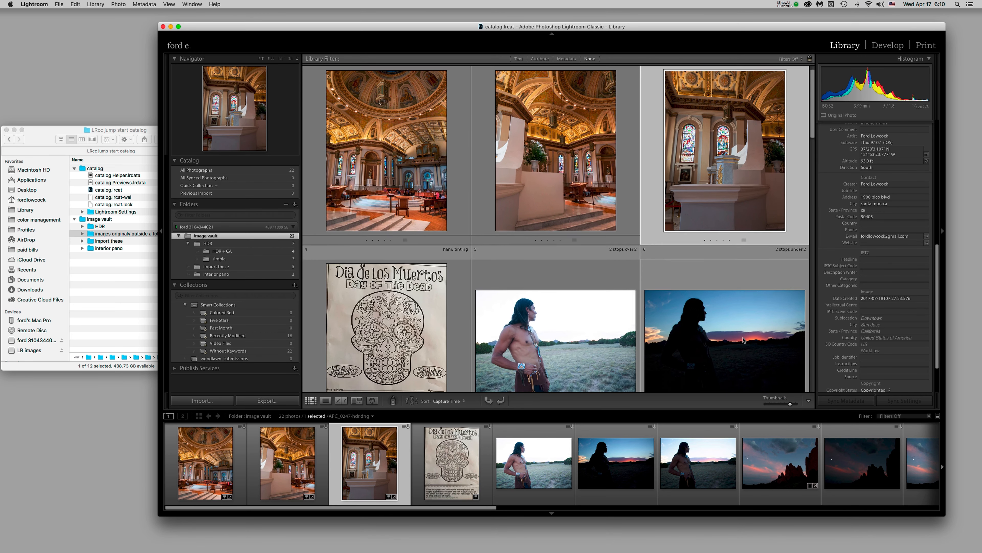
scroll(743, 339, down, 8)
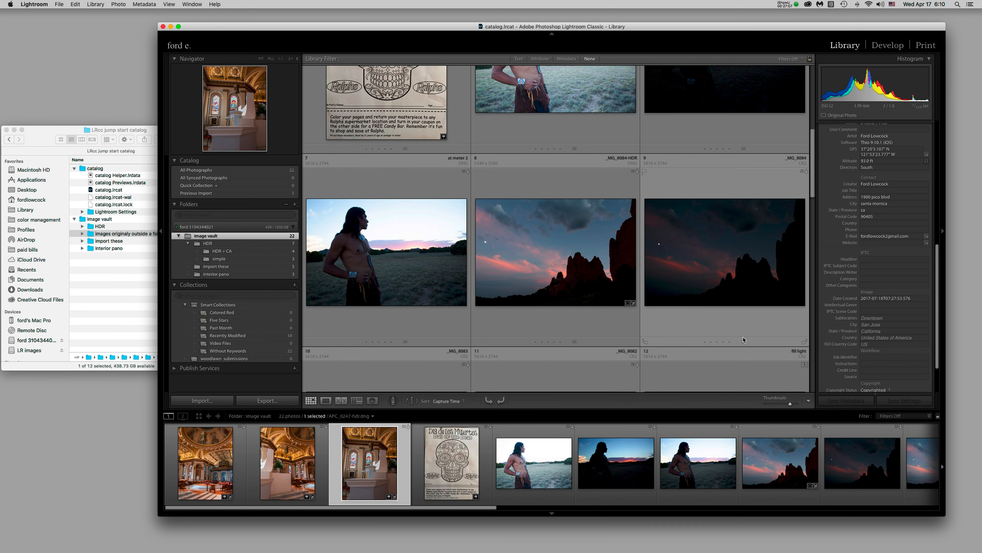
scroll(742, 340, down, 6)
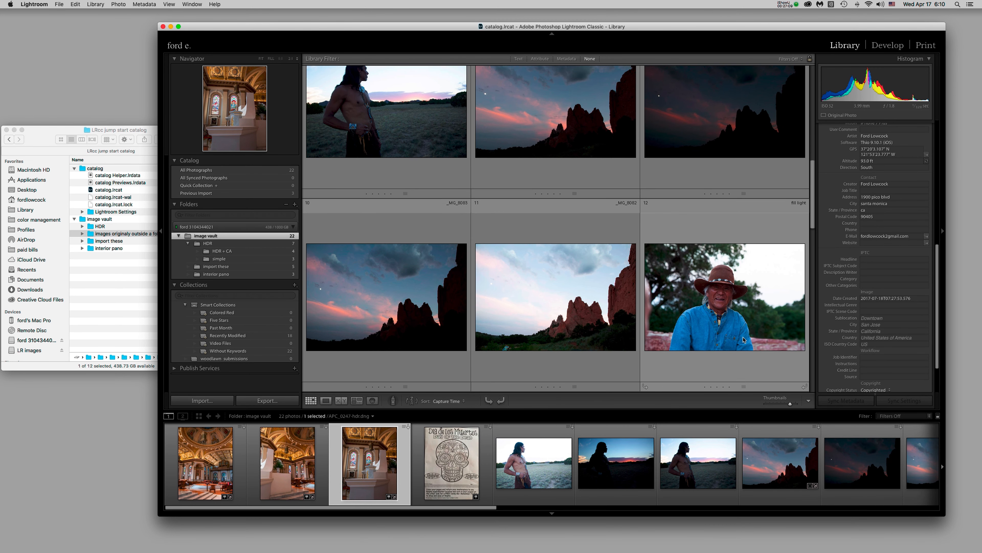
scroll(743, 339, down, 6)
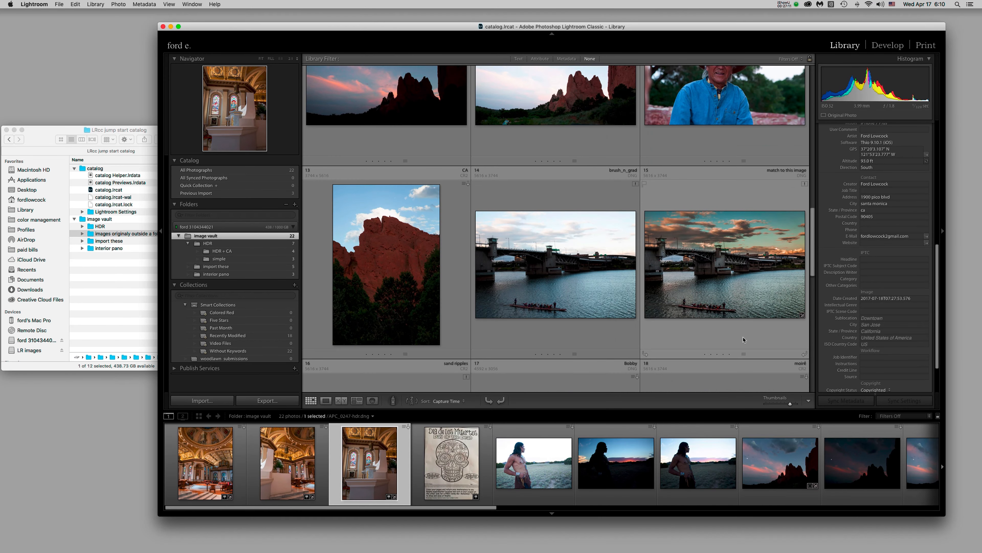
click(634, 194)
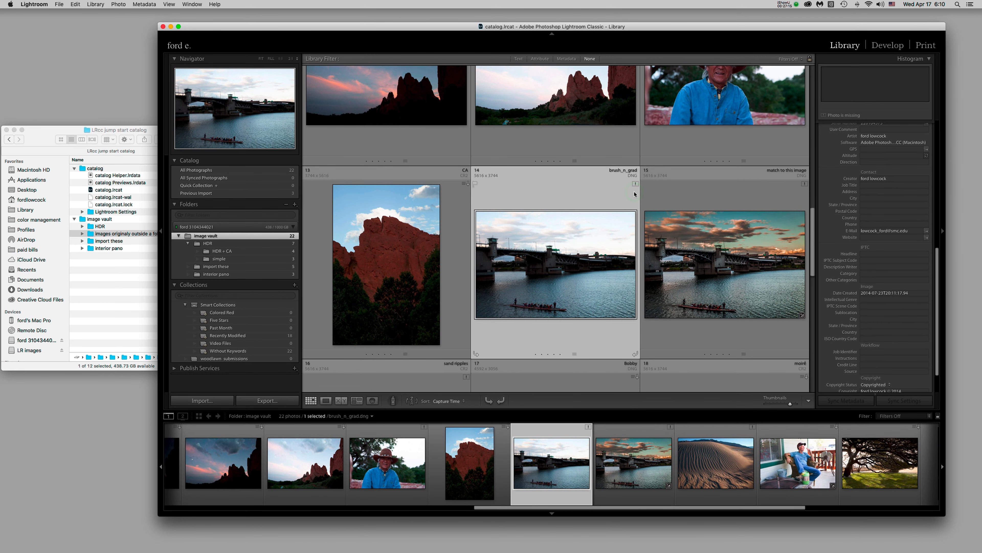
click(635, 191)
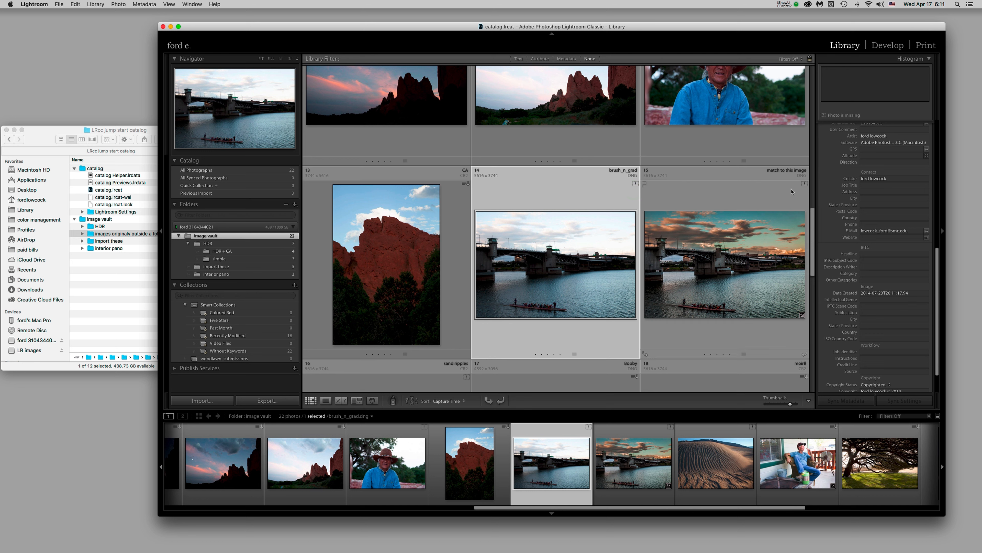
click(804, 193)
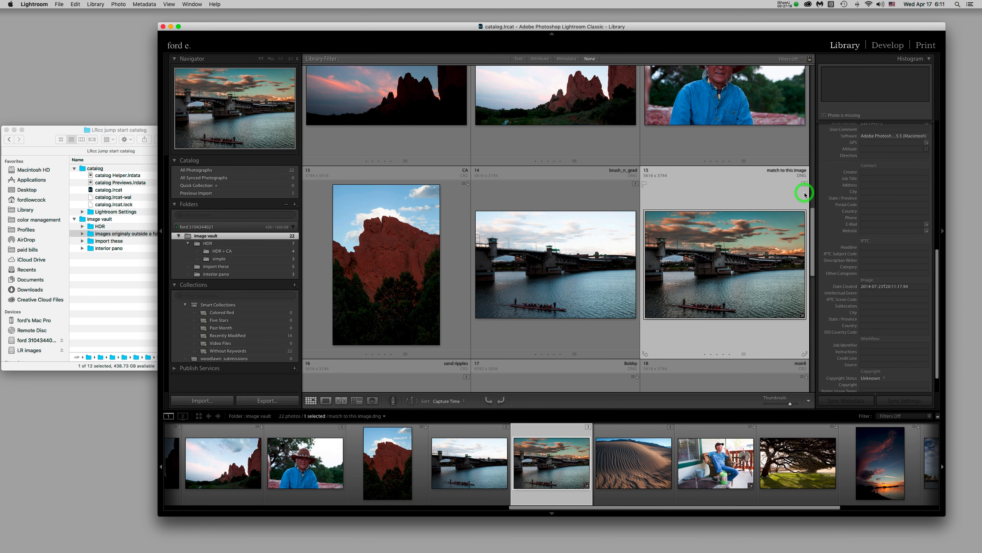
Synchronize the image vault folder, removing missing photos and importing the moved ones
right_click(228, 239)
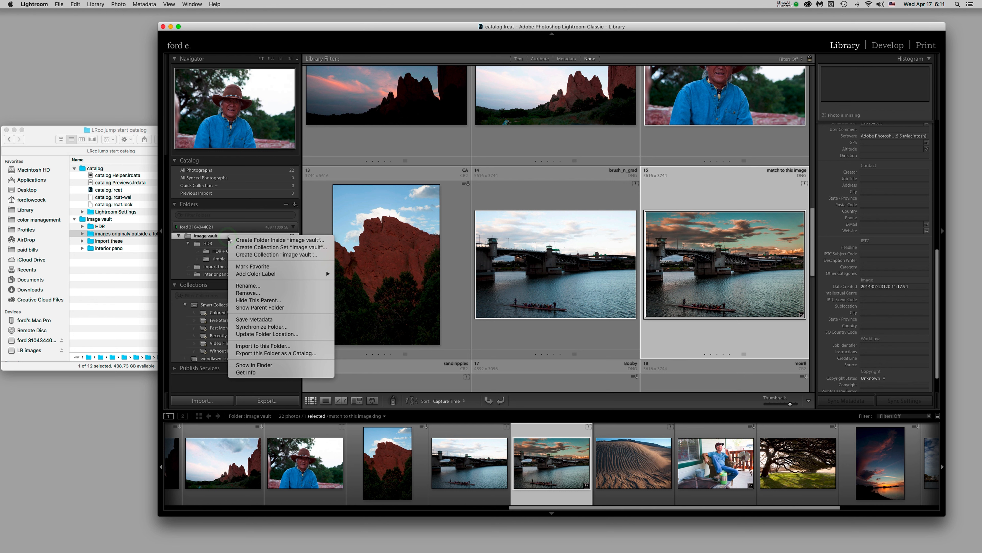
click(290, 328)
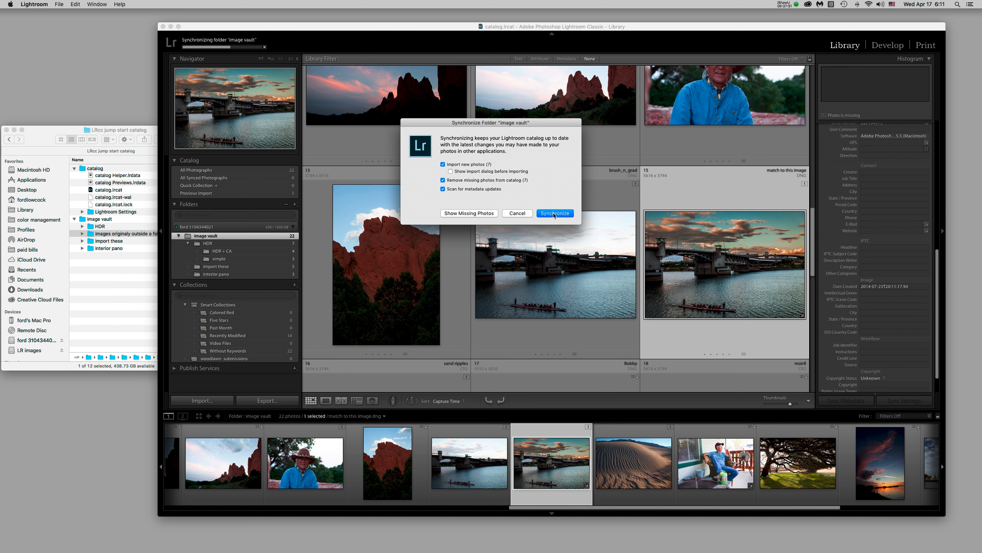
click(555, 201)
click(555, 213)
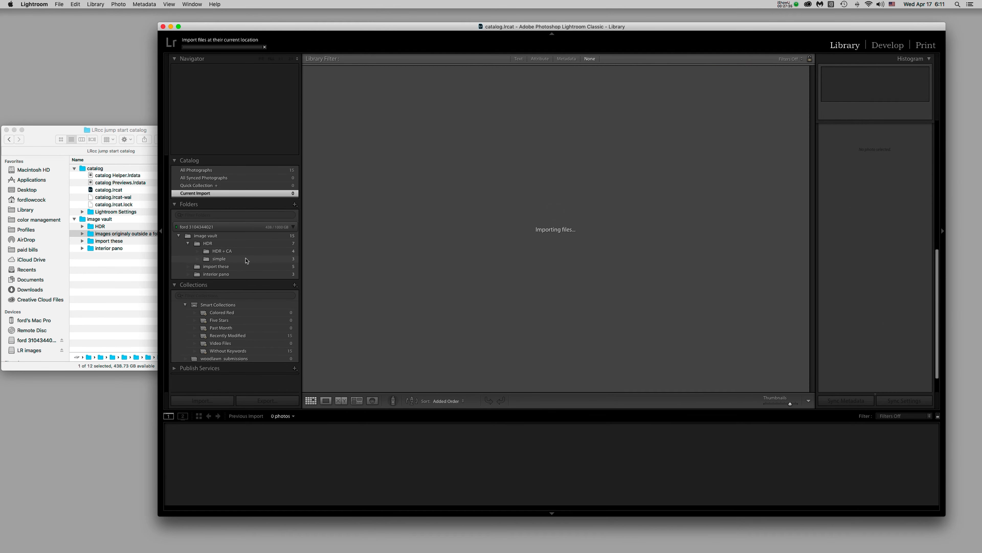
Review the new 7-photo subfolder, the HDR folder, and all 22 photos in image vault
click(275, 267)
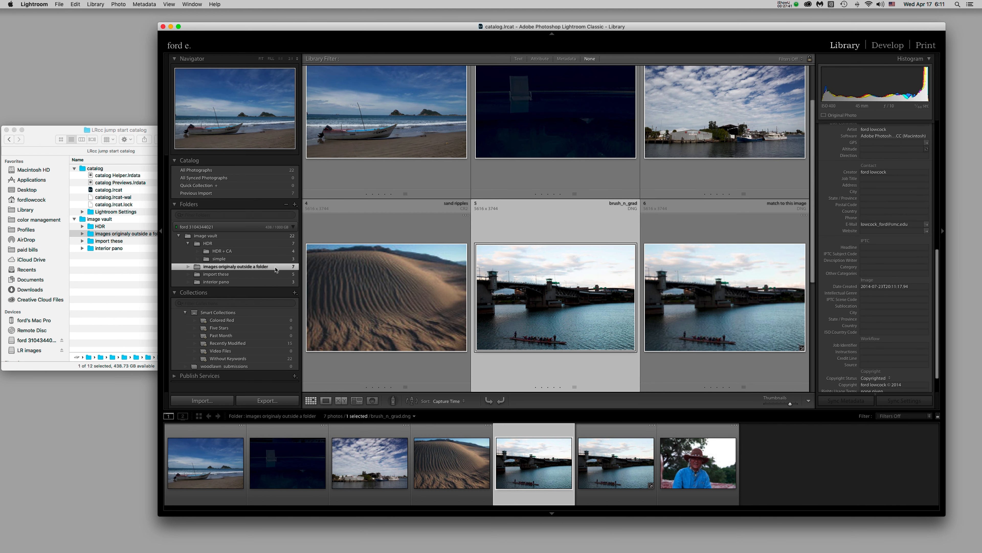
click(240, 244)
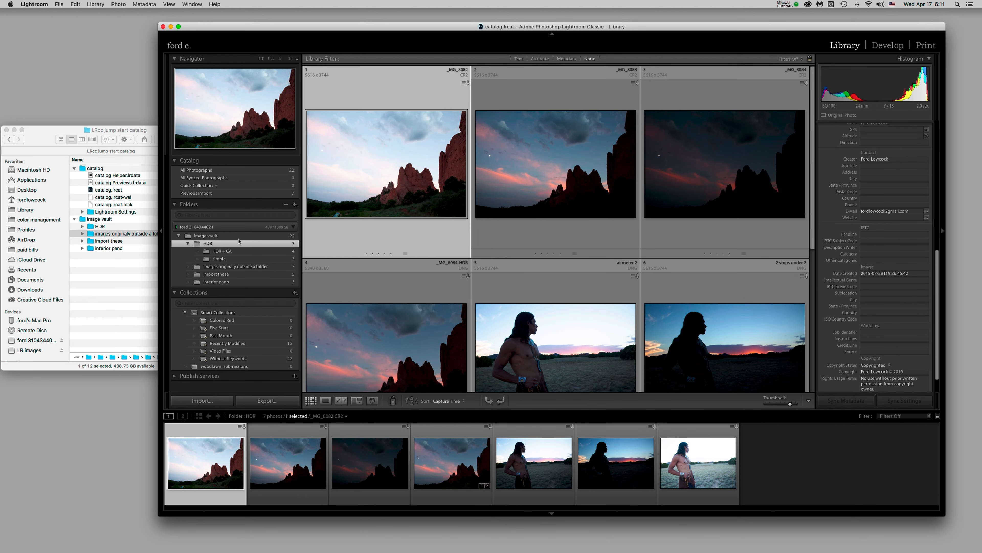
click(238, 236)
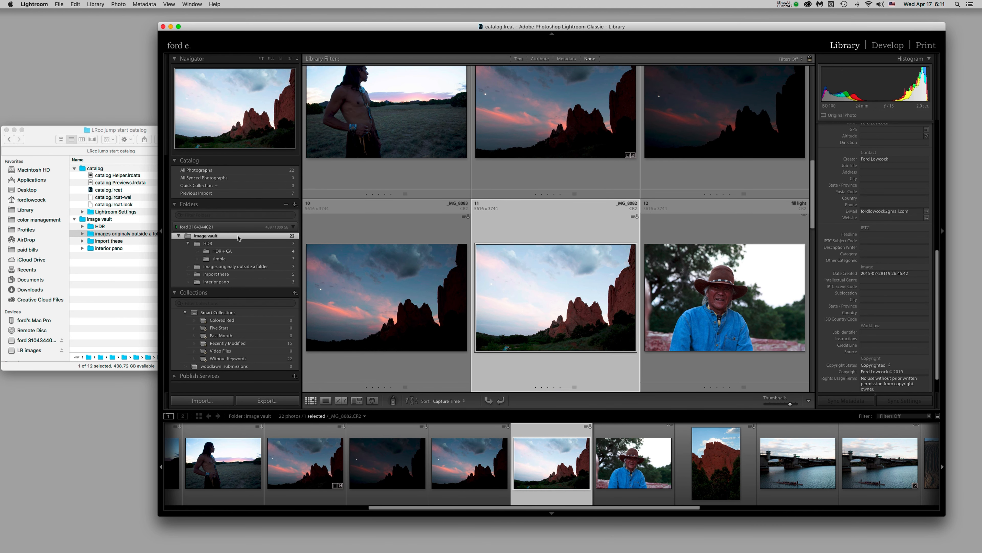